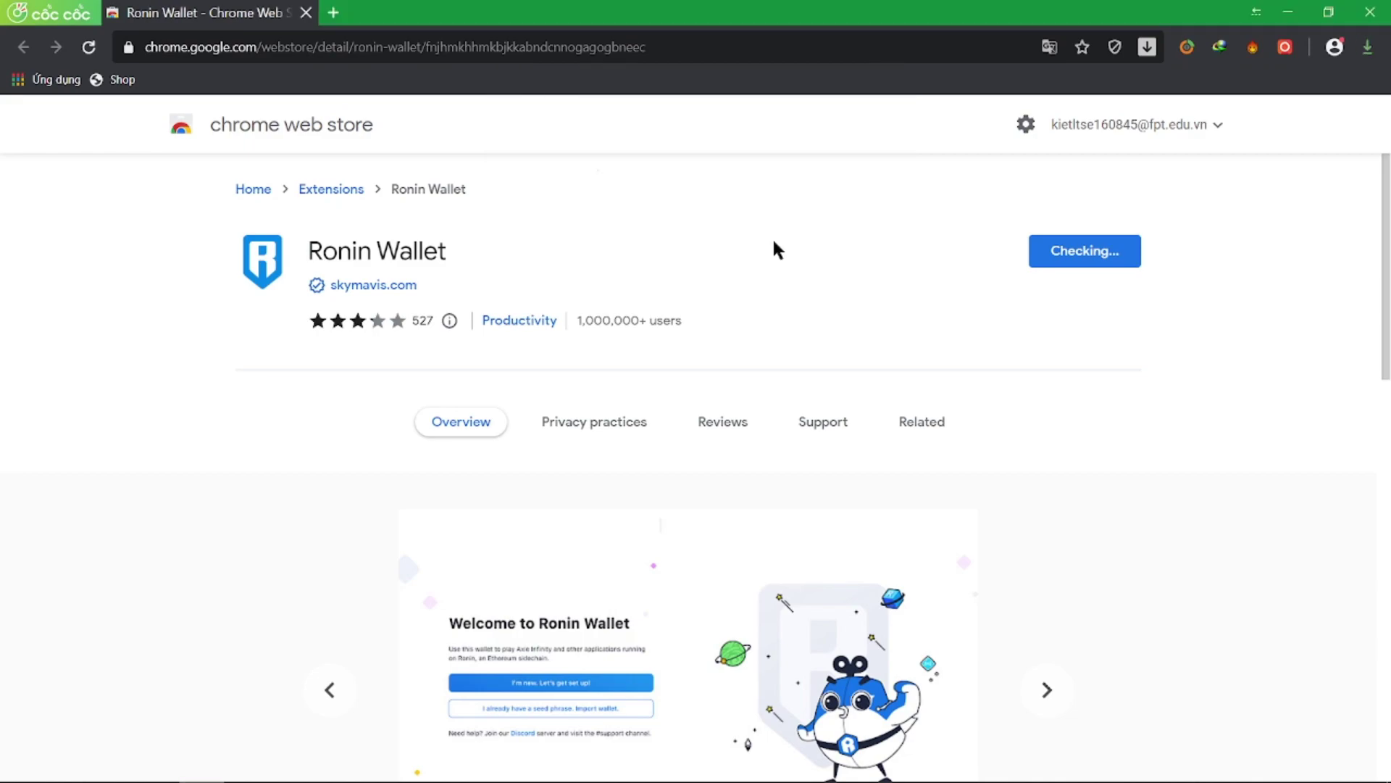
Step: Dismiss the installed notice and open the Ronin Wallet popup to its welcome screen
click(1278, 90)
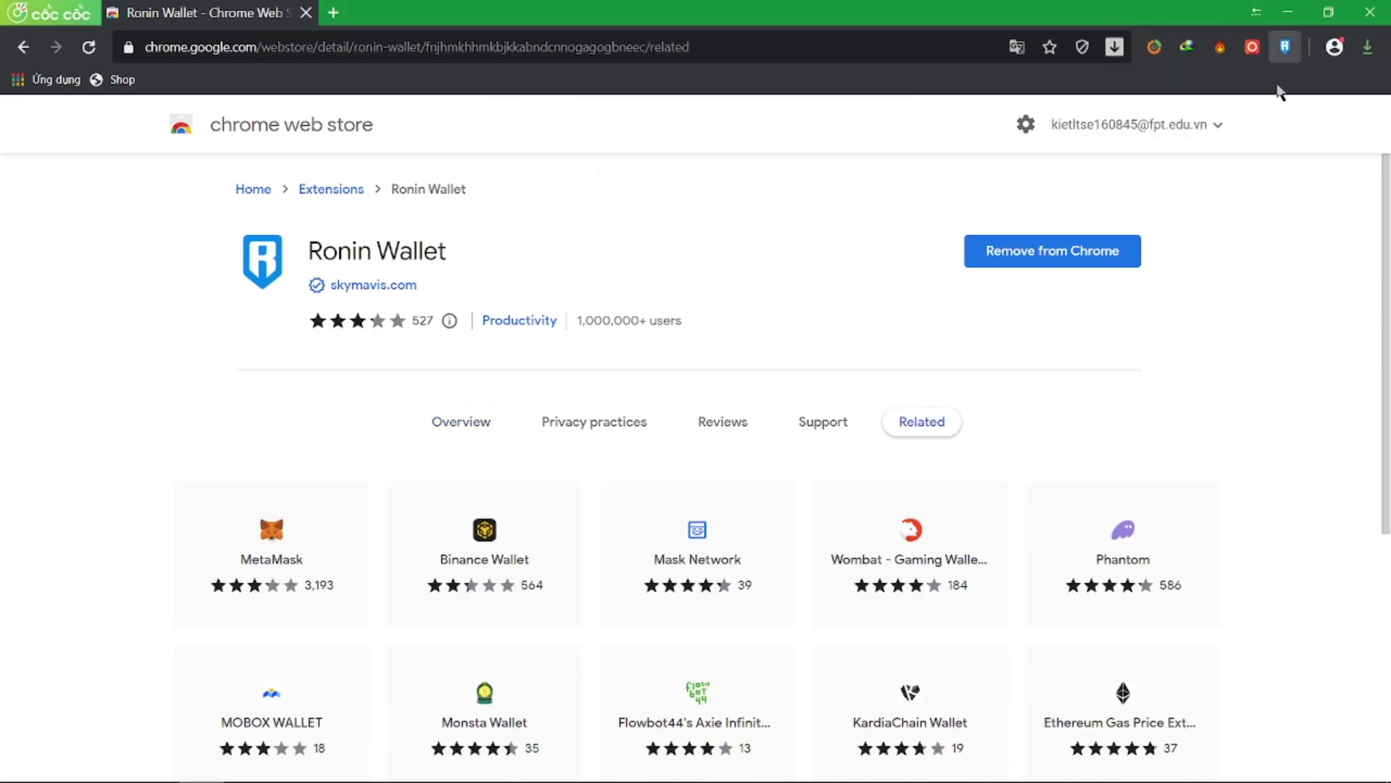
click(1286, 48)
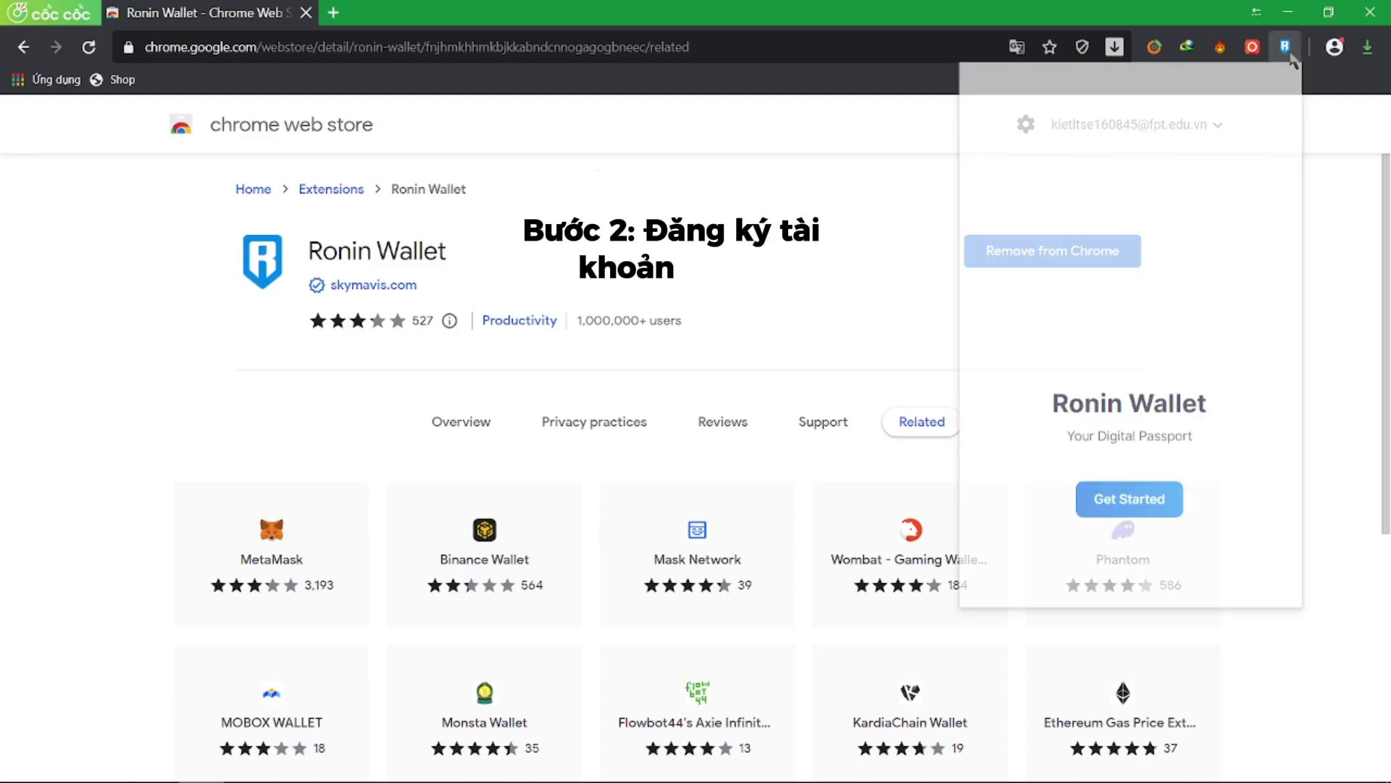
Step: Start a new Ronin wallet as a new user, allowing tracking and choosing Secret Recovery Phrase
click(1131, 509)
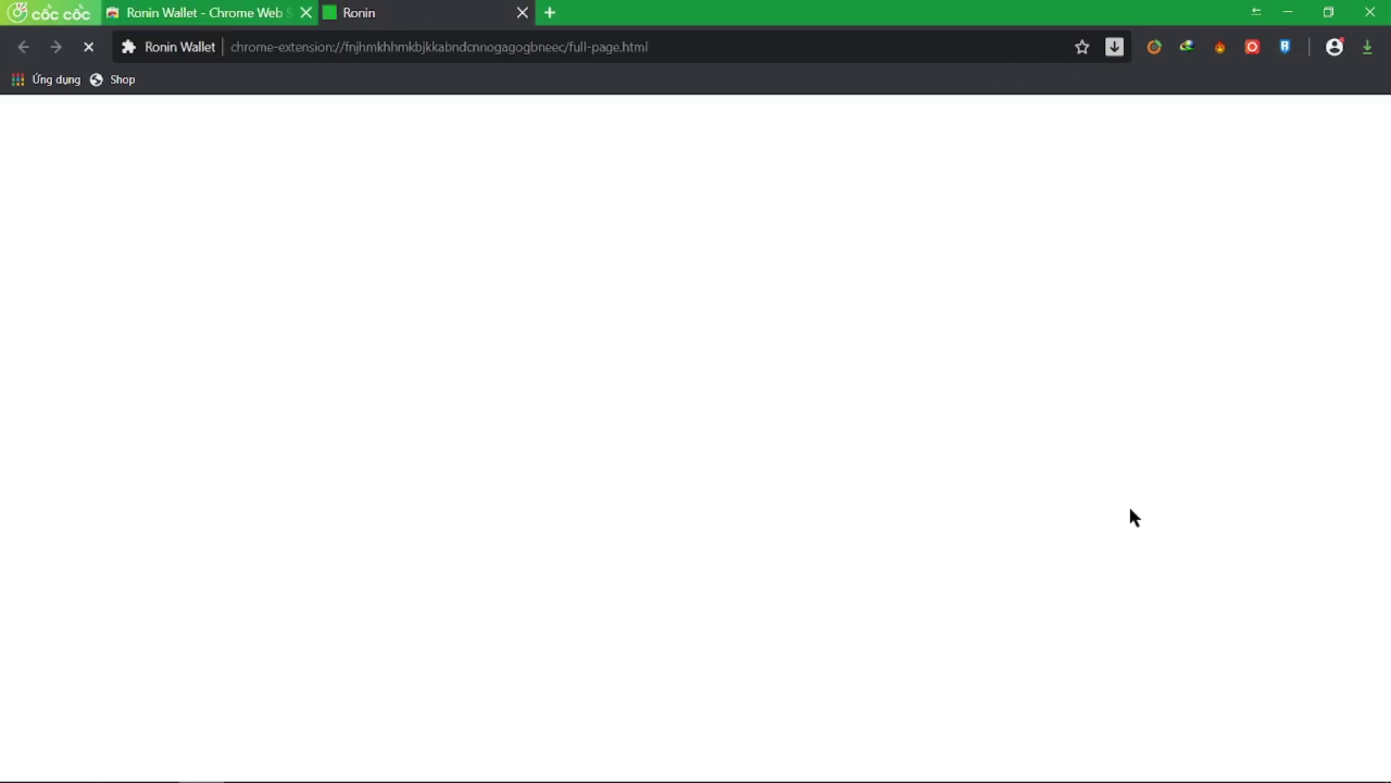
click(479, 418)
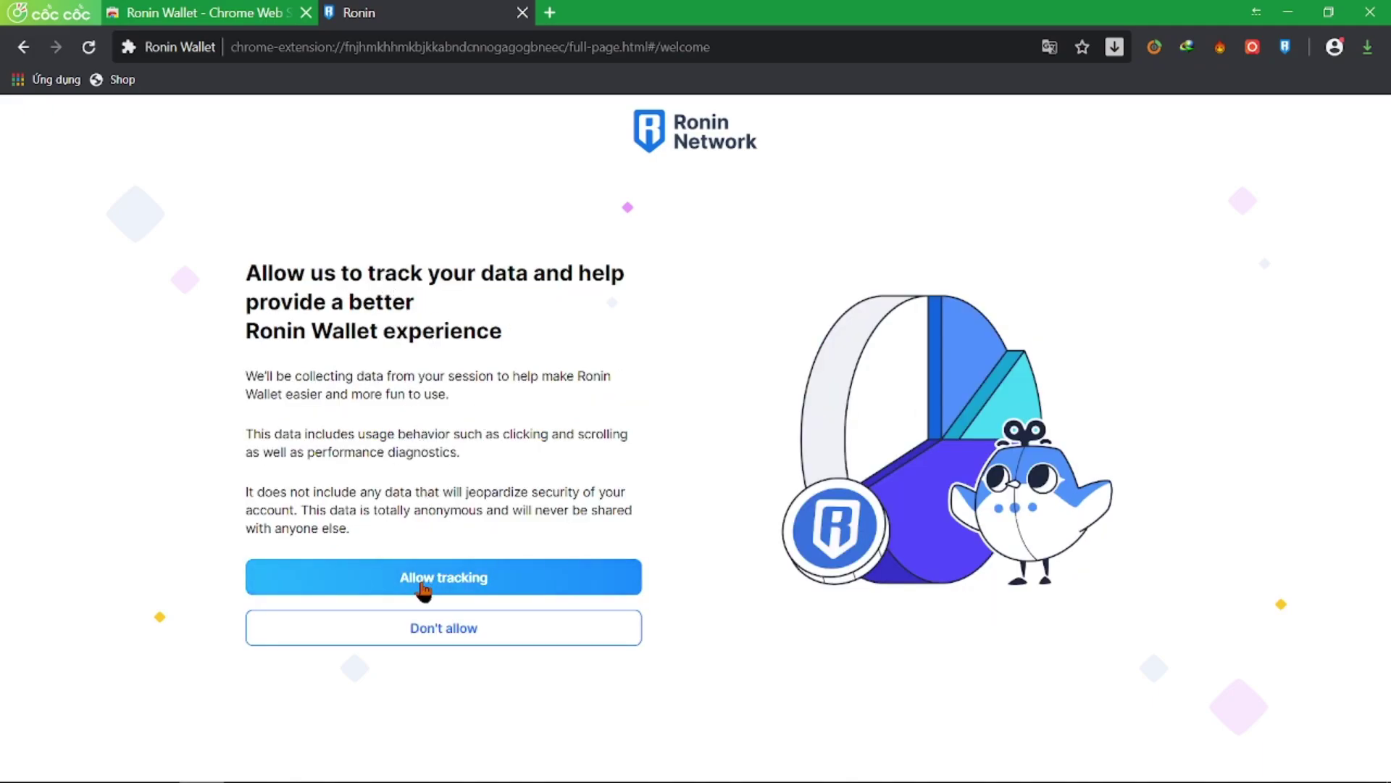
click(462, 583)
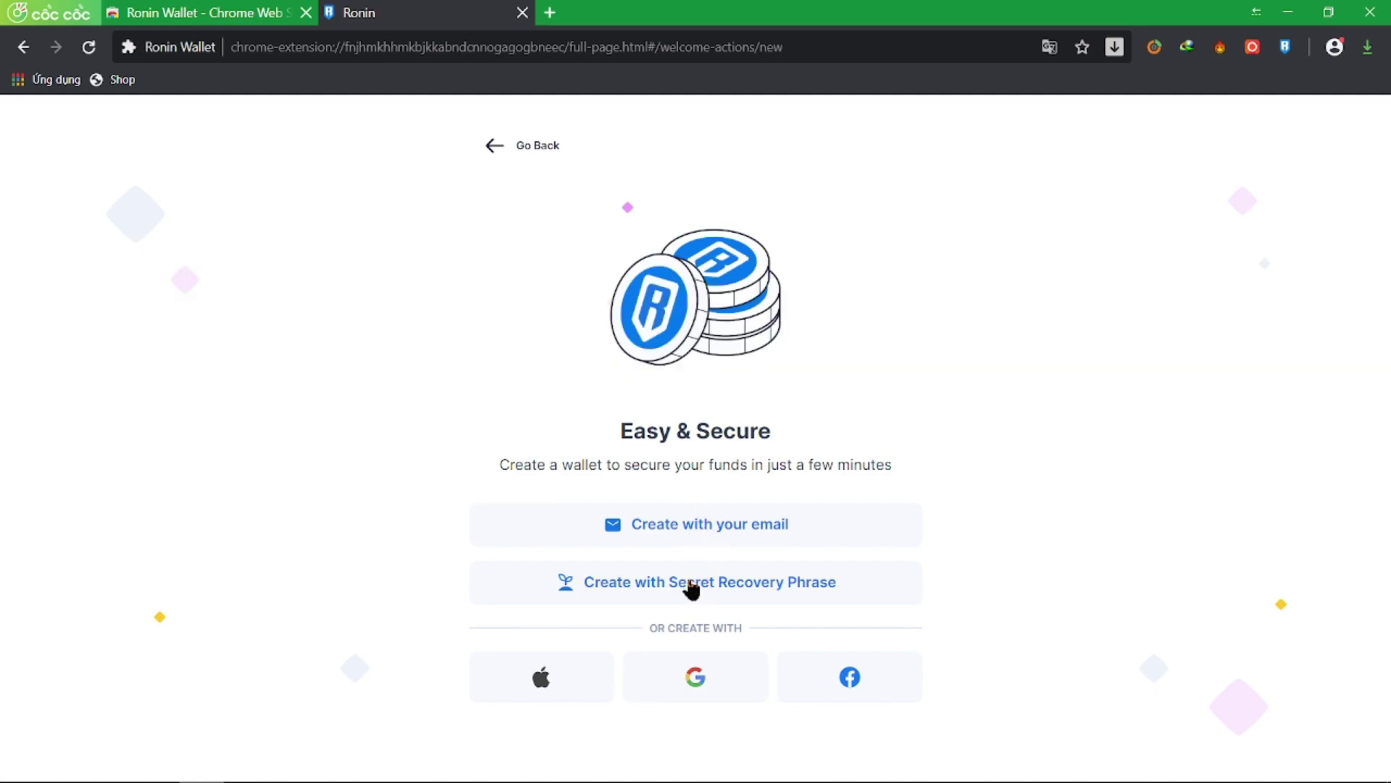
click(692, 586)
Step: Enter and confirm the wallet password, then create the wallet
click(562, 433)
click(900, 431)
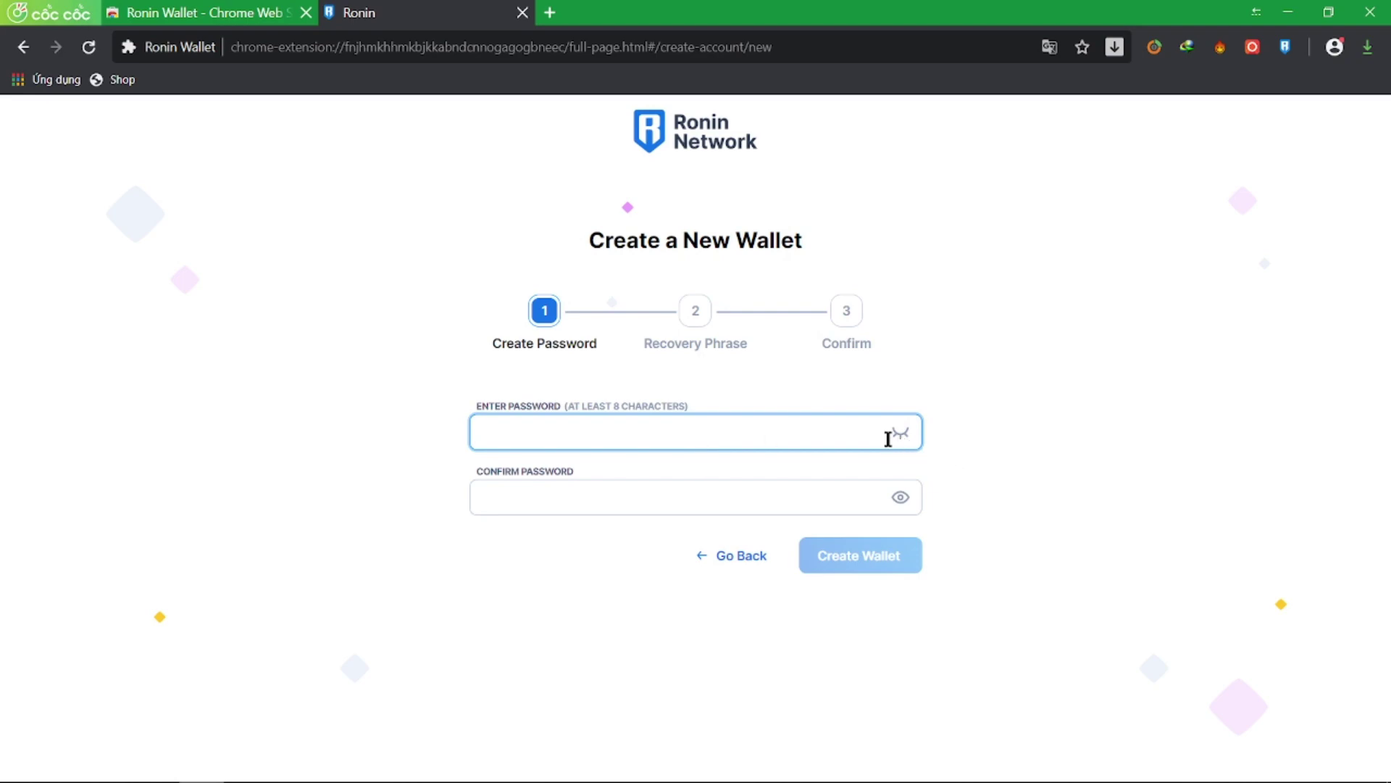
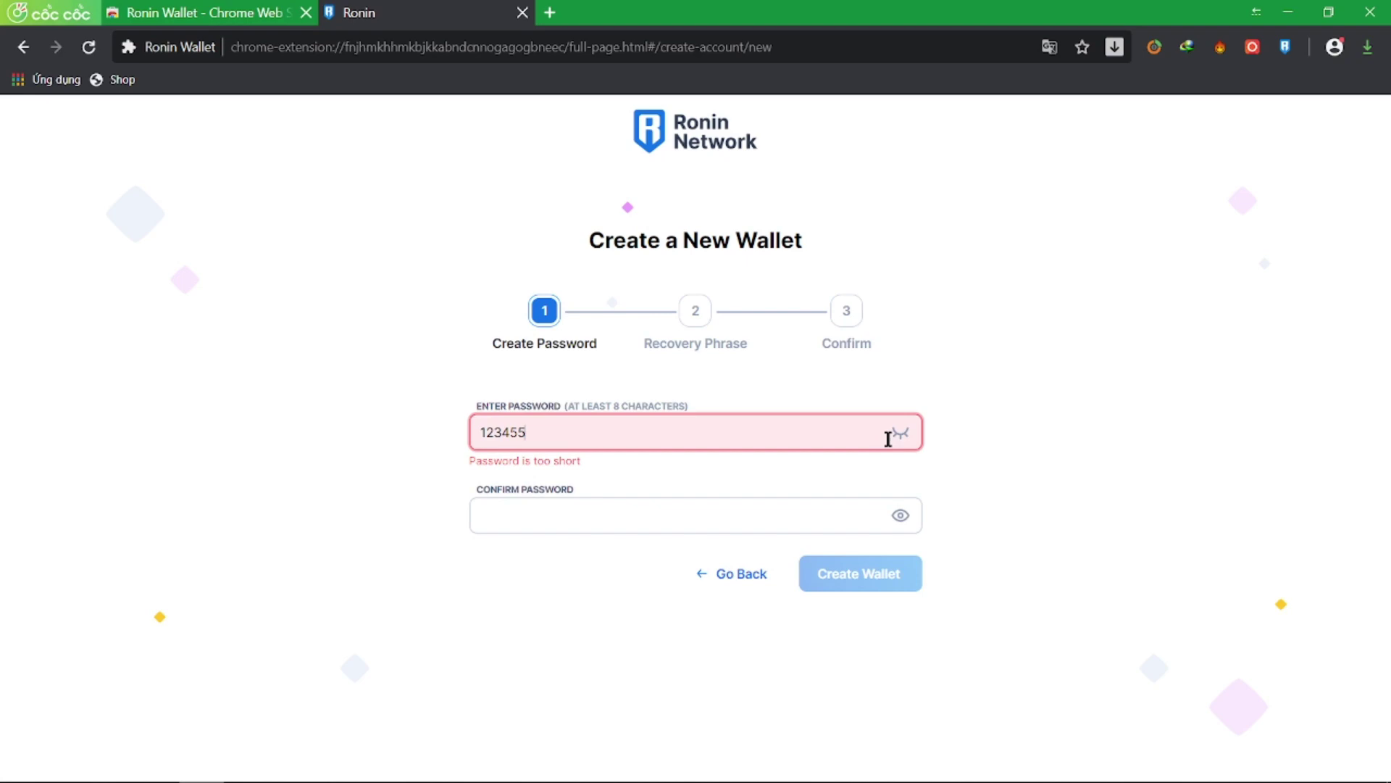
key(Tab)
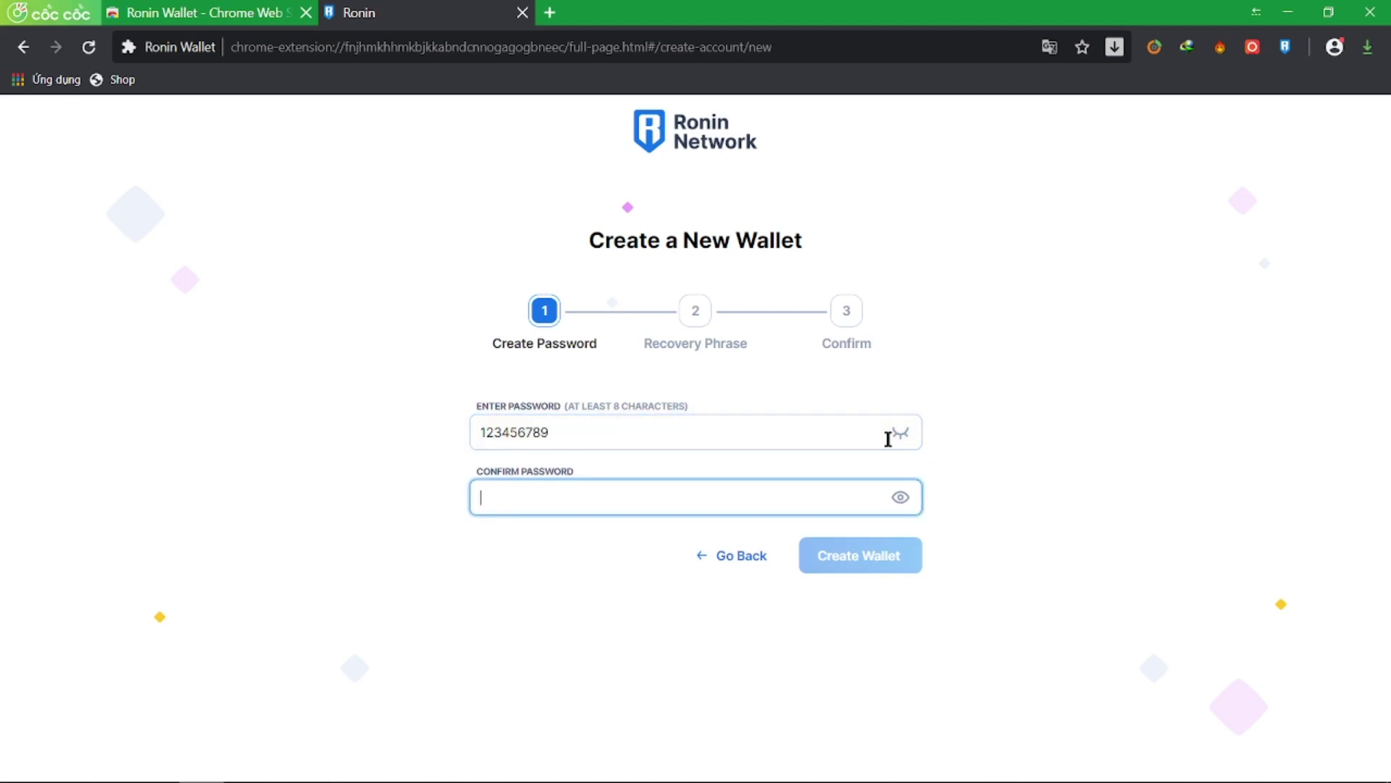
click(901, 496)
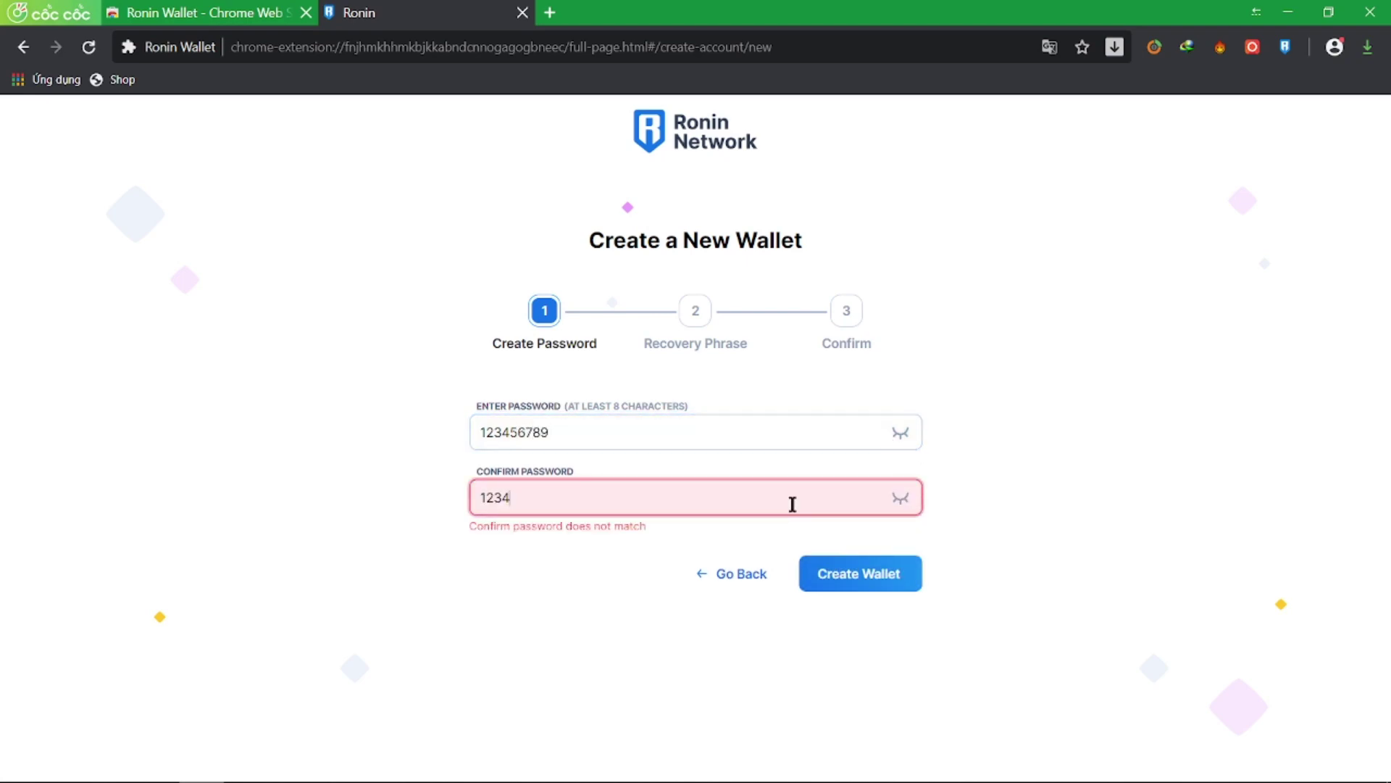
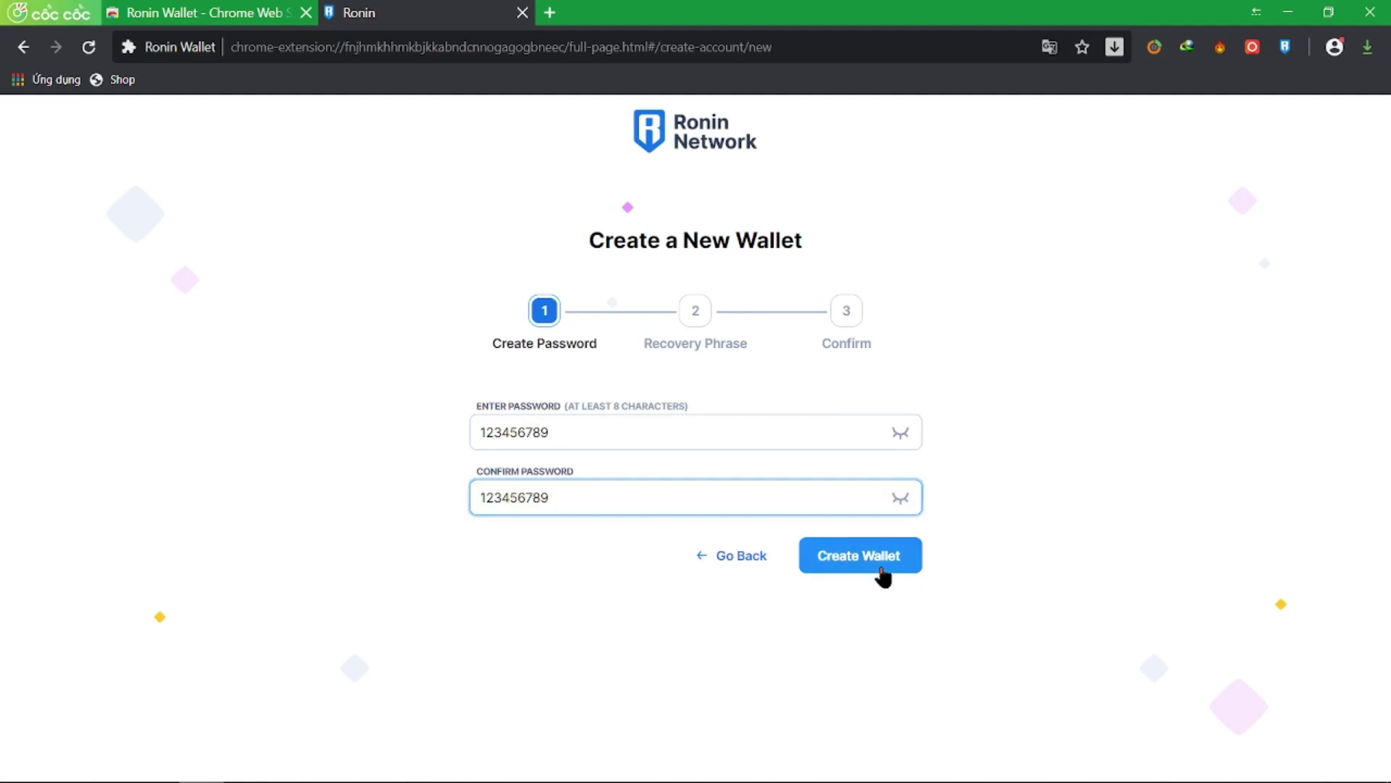
click(880, 574)
scroll(749, 464, down, 2)
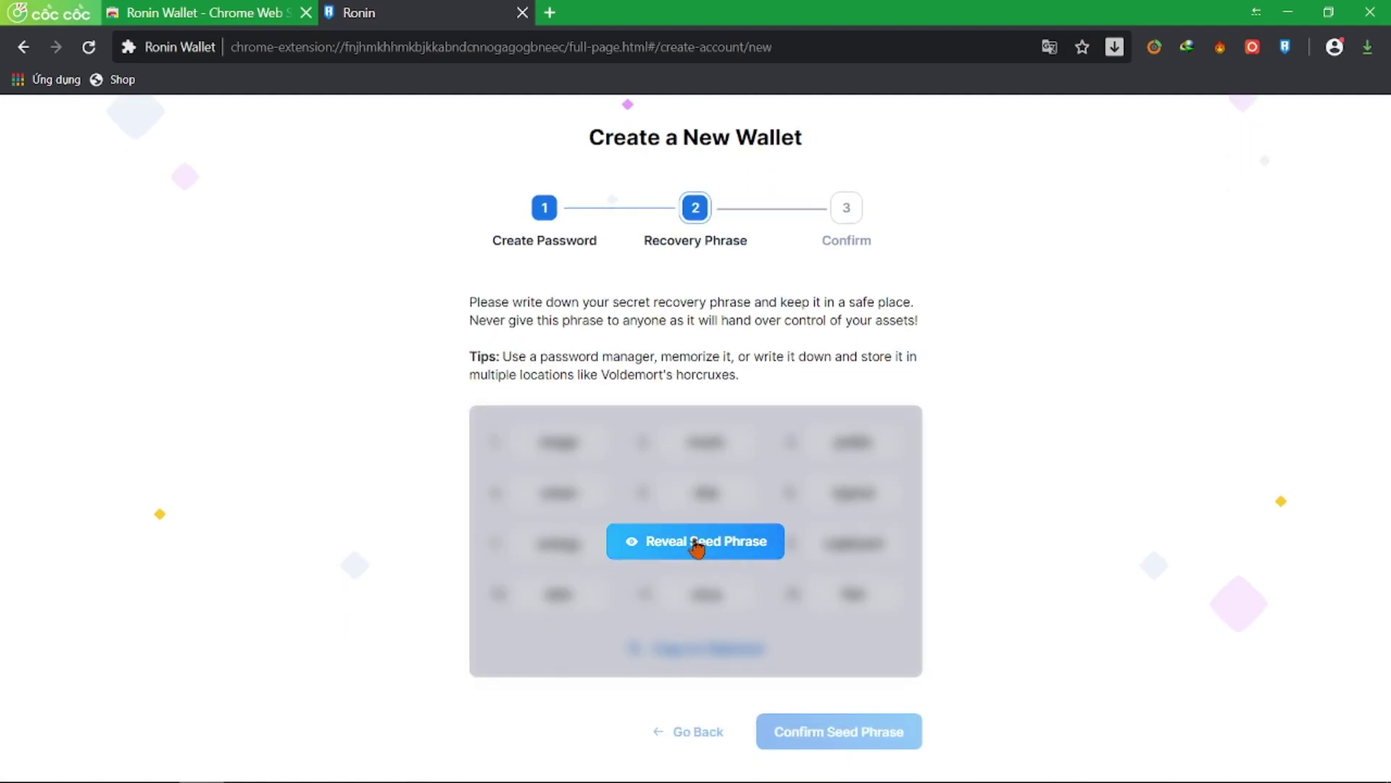
Step: Reveal the 12-word seed phrase and advance to confirming words #2, #4, #8 and #10
click(697, 541)
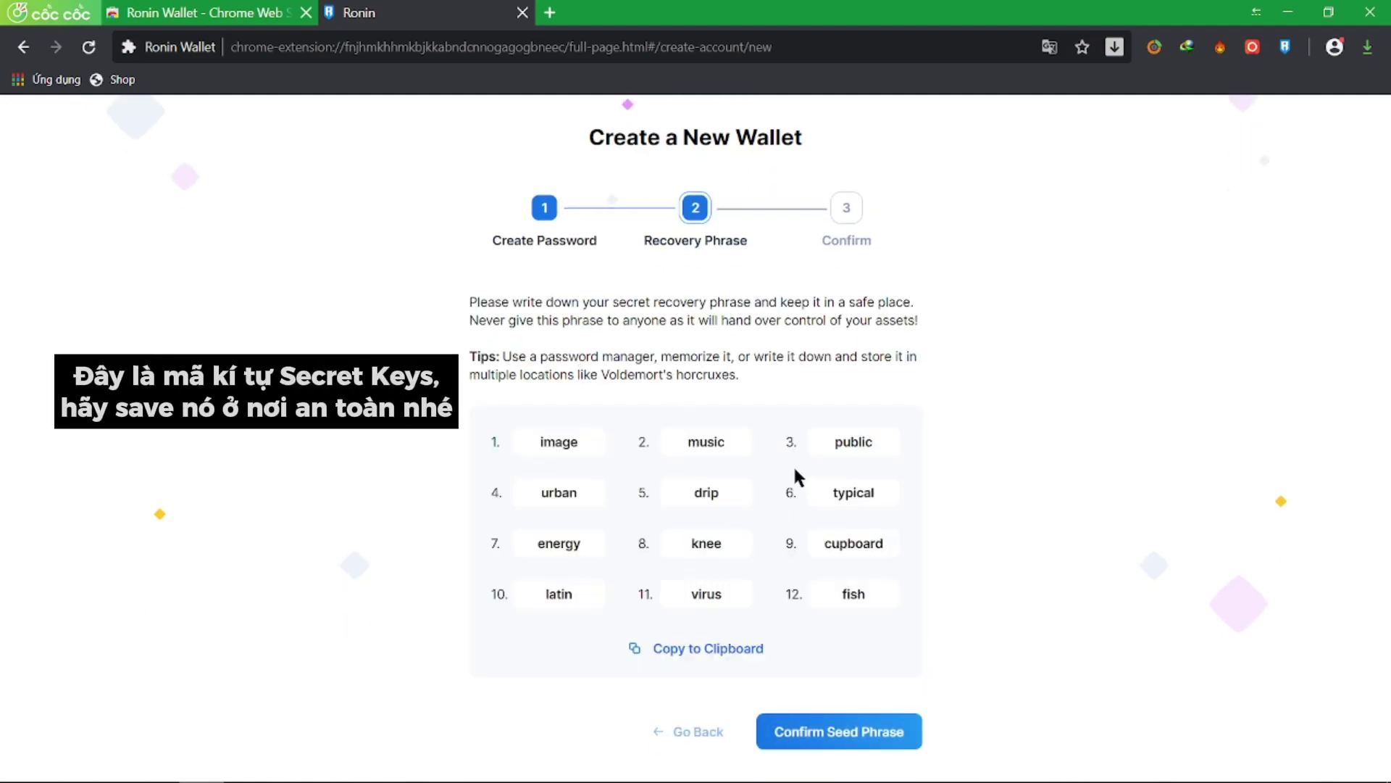
click(803, 734)
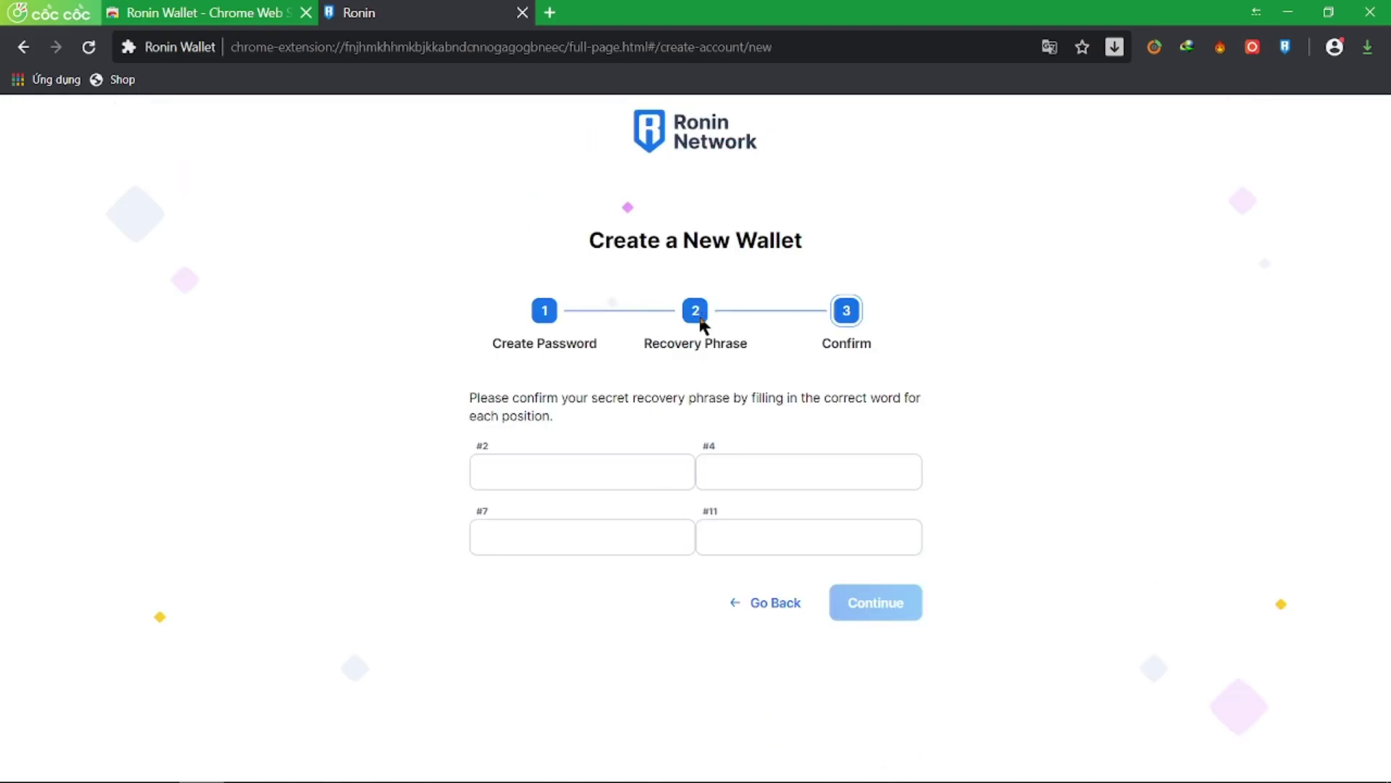
click(787, 613)
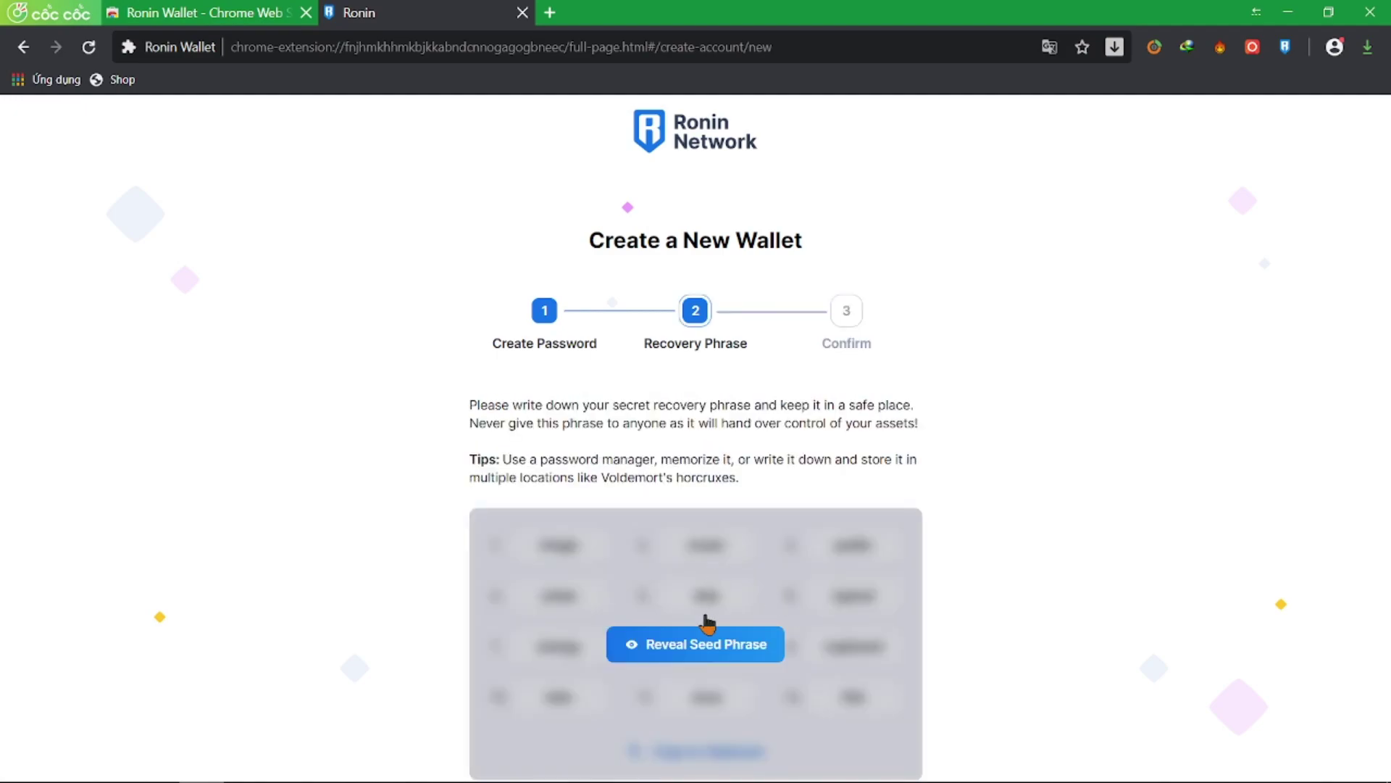
click(699, 639)
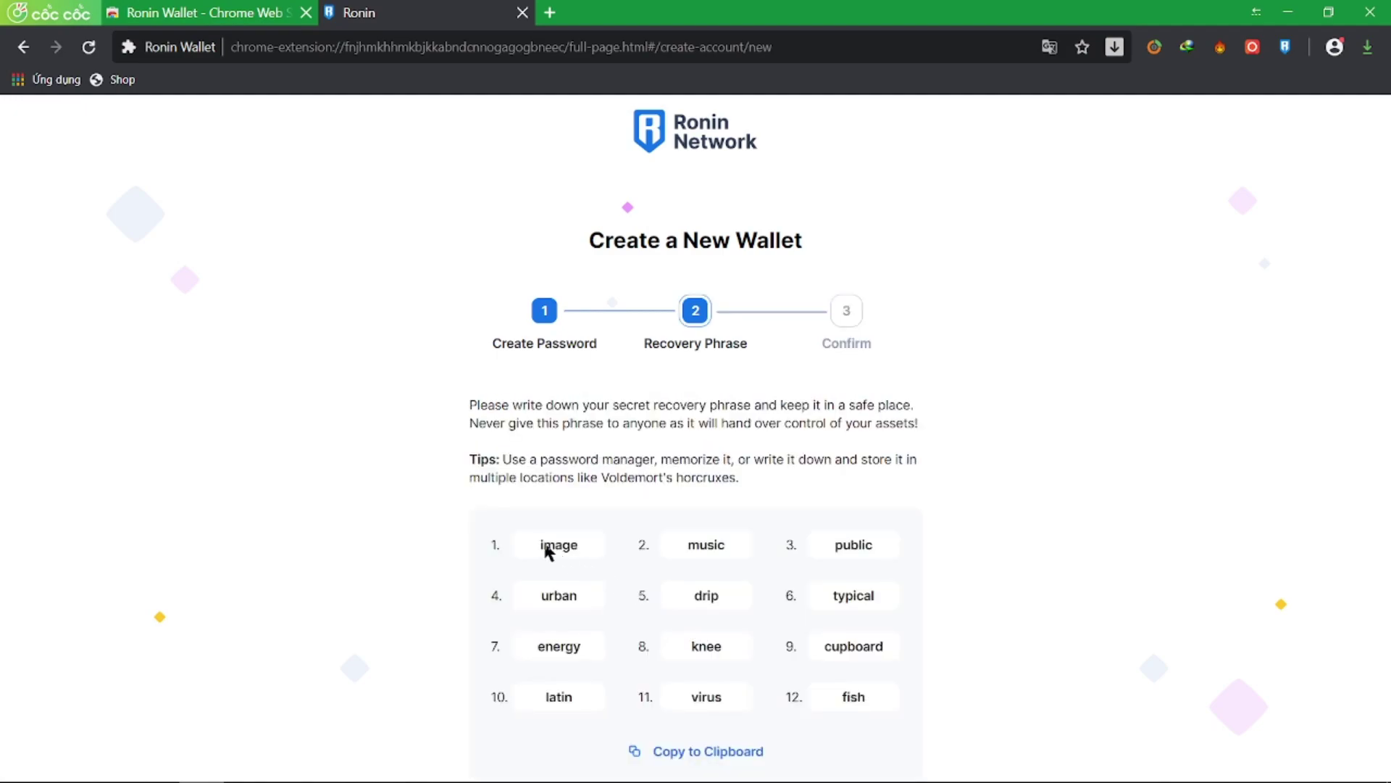
scroll(590, 542, down, 2)
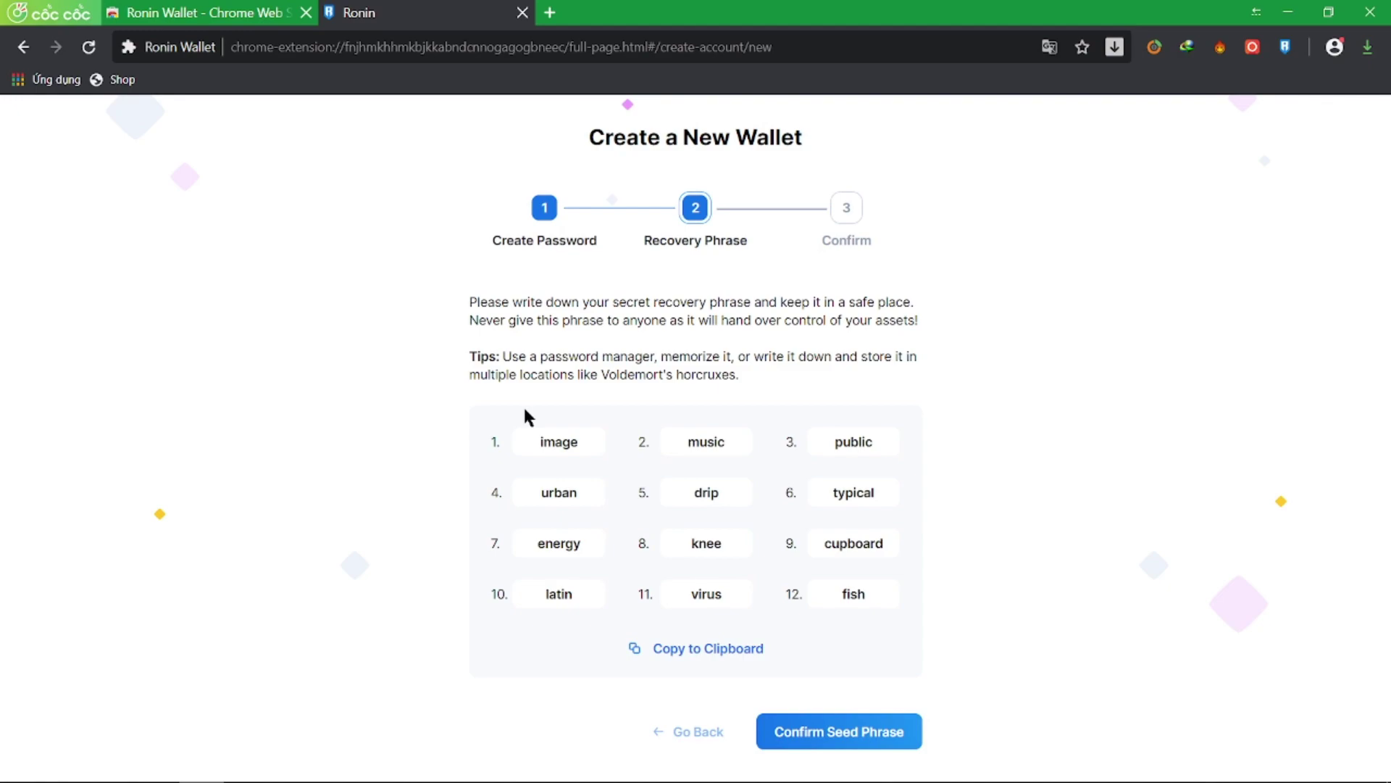
click(817, 733)
click(631, 464)
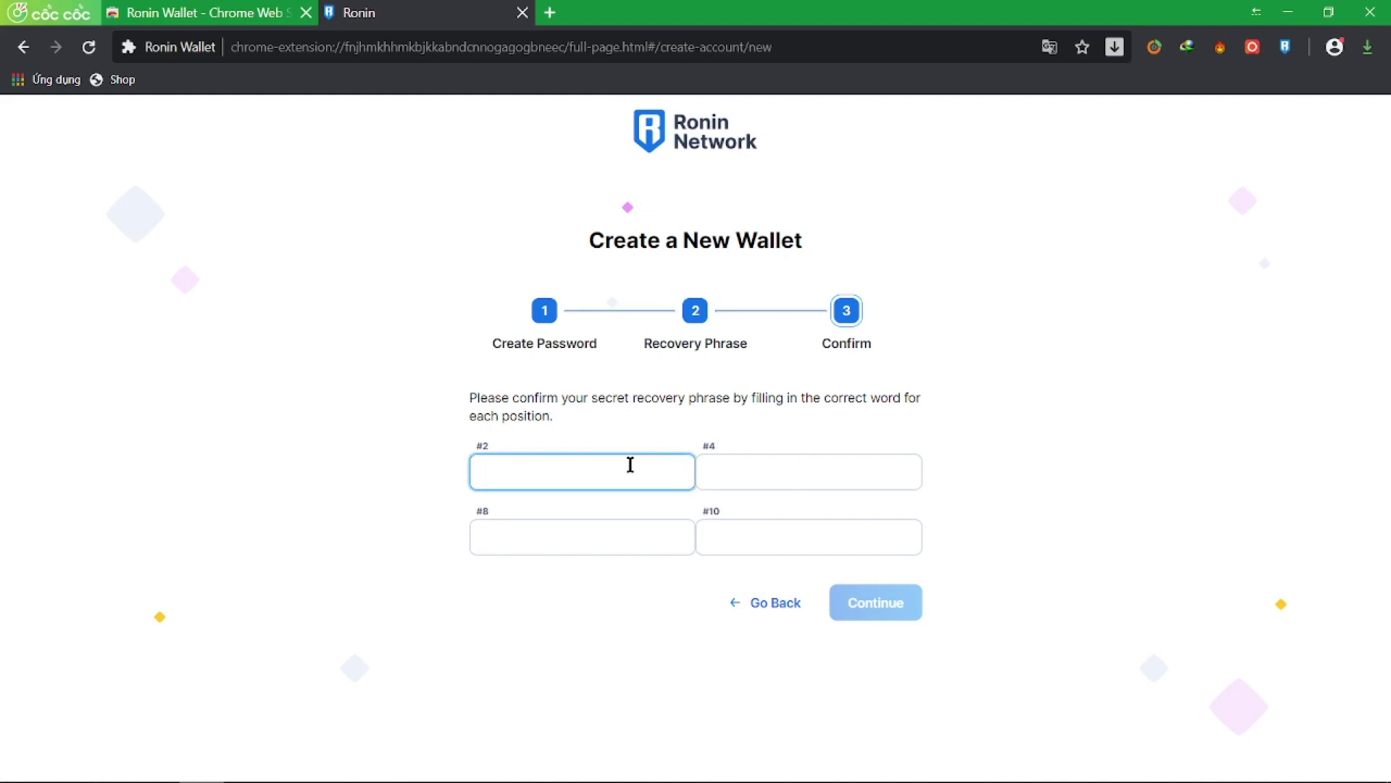
Step: Fill in the requested recovery words #2, #4, #8 and #10 and submit them
key(Tab)
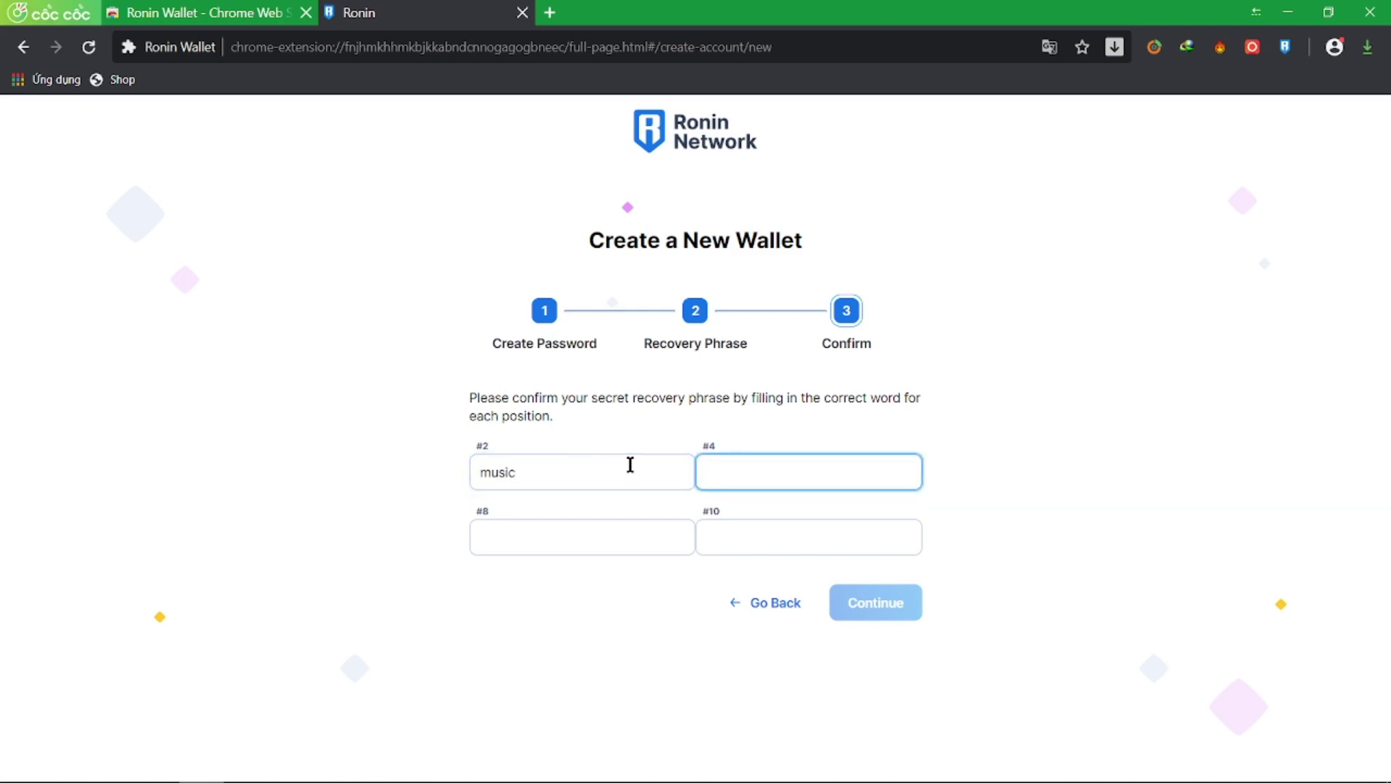
key(Tab)
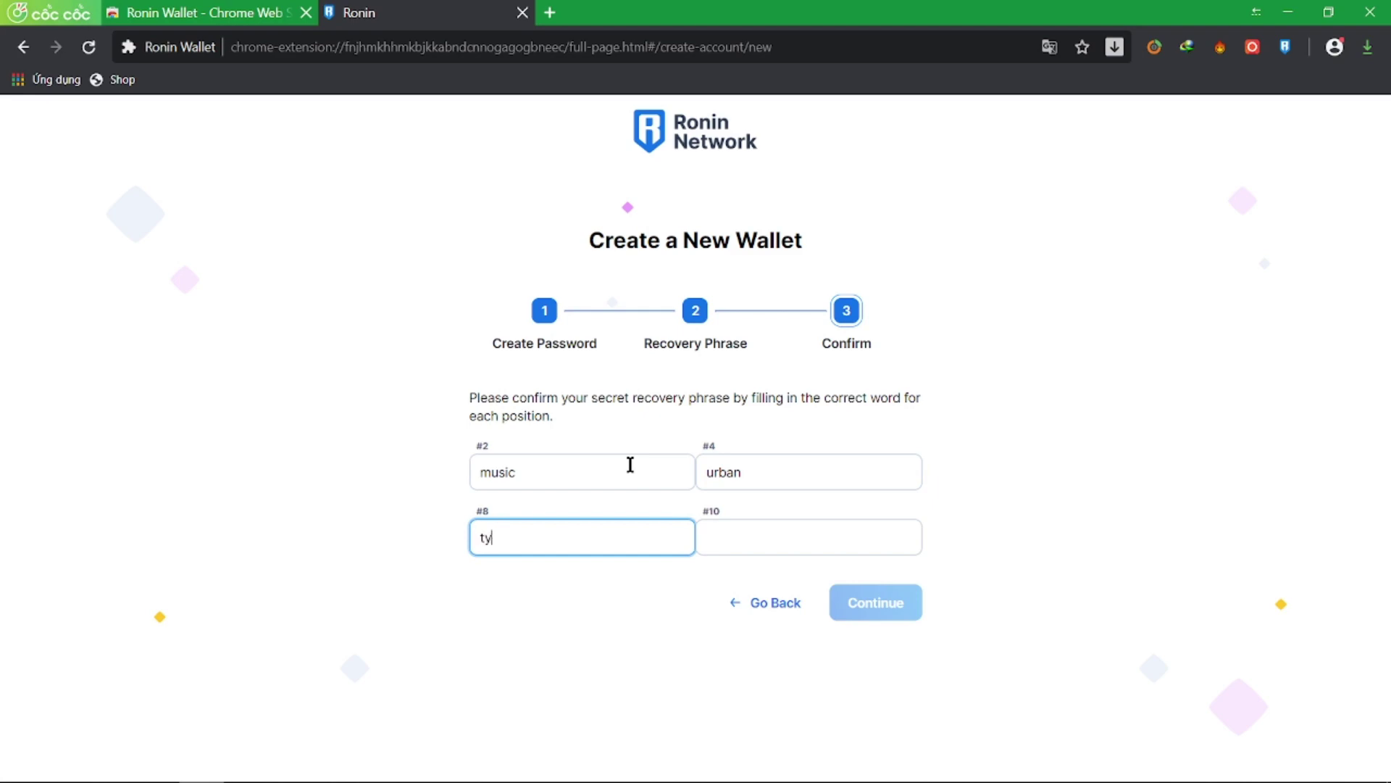
key(Tab)
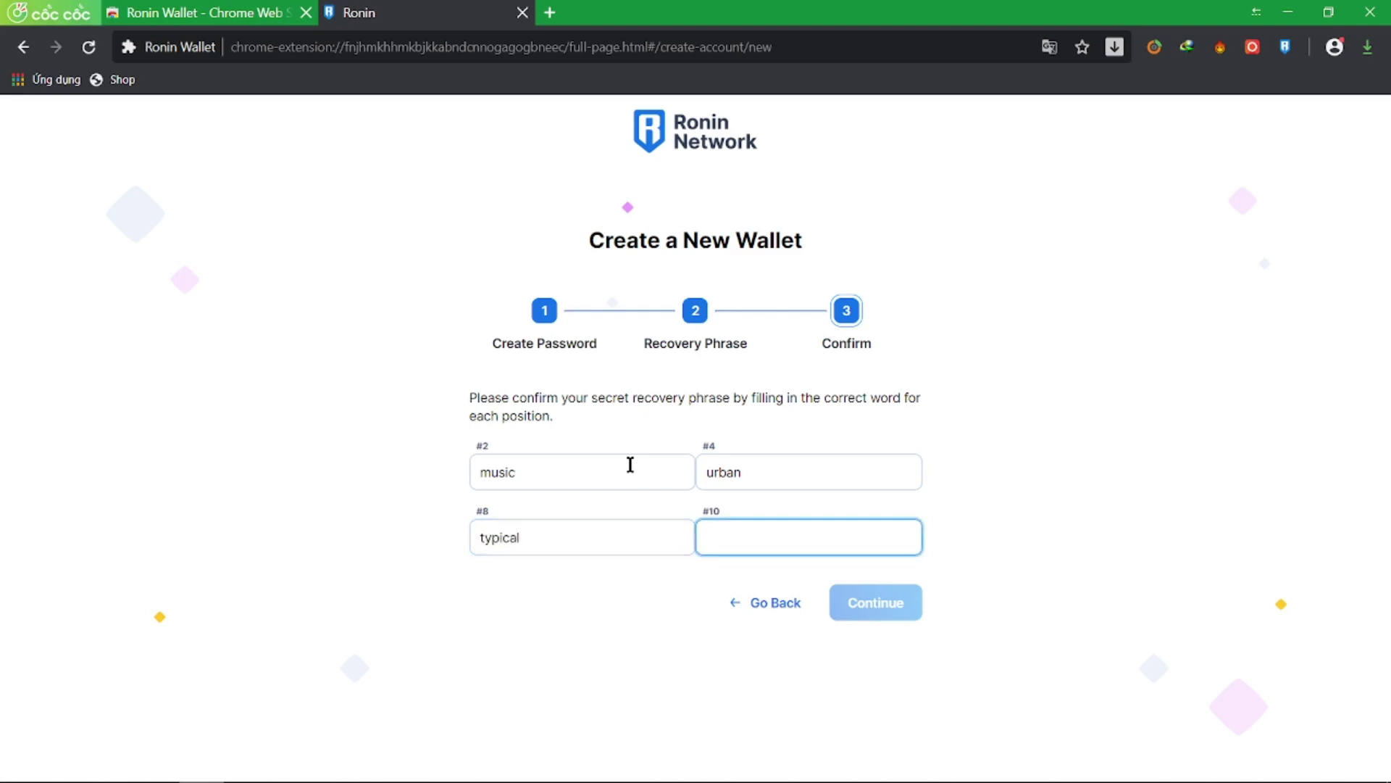
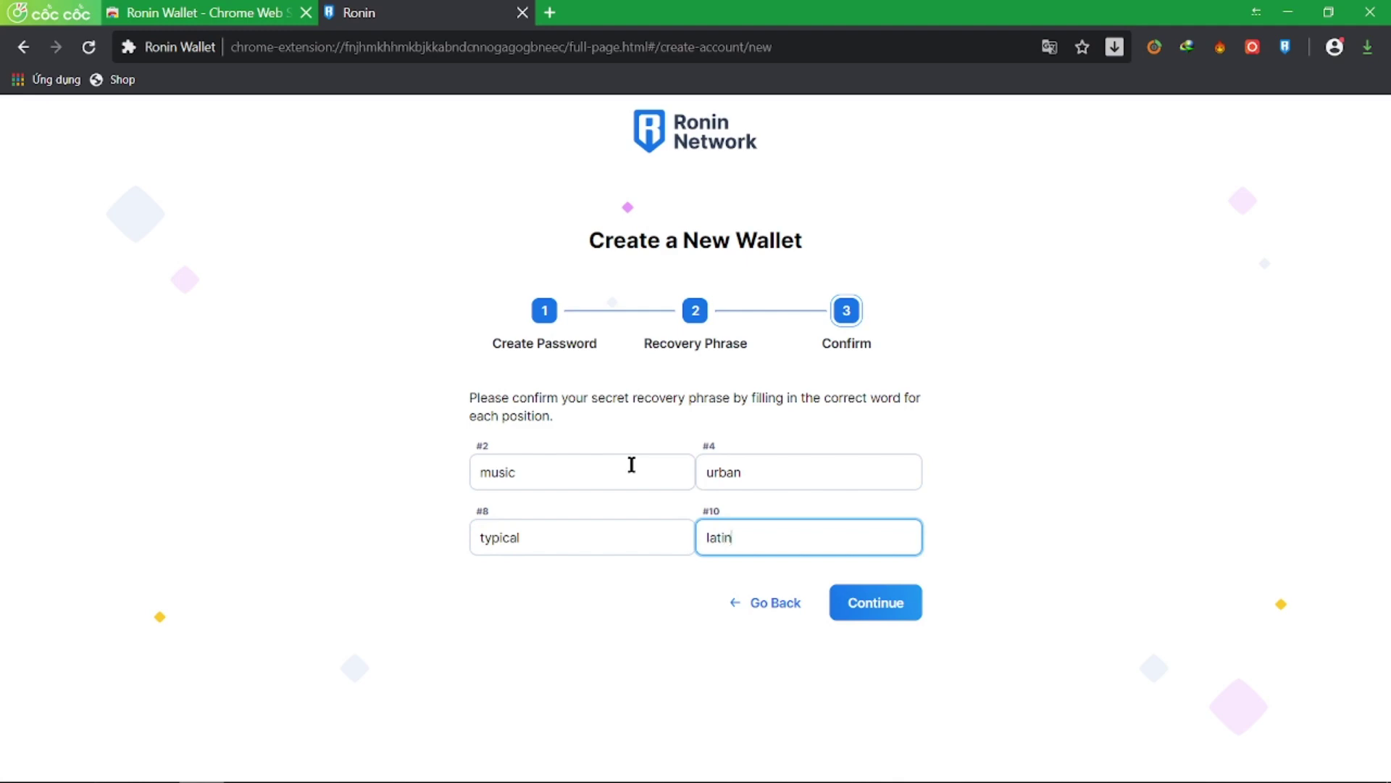
click(867, 617)
Step: Correct the wrong #8 recovery word and submit to finish creating the wallet
click(609, 524)
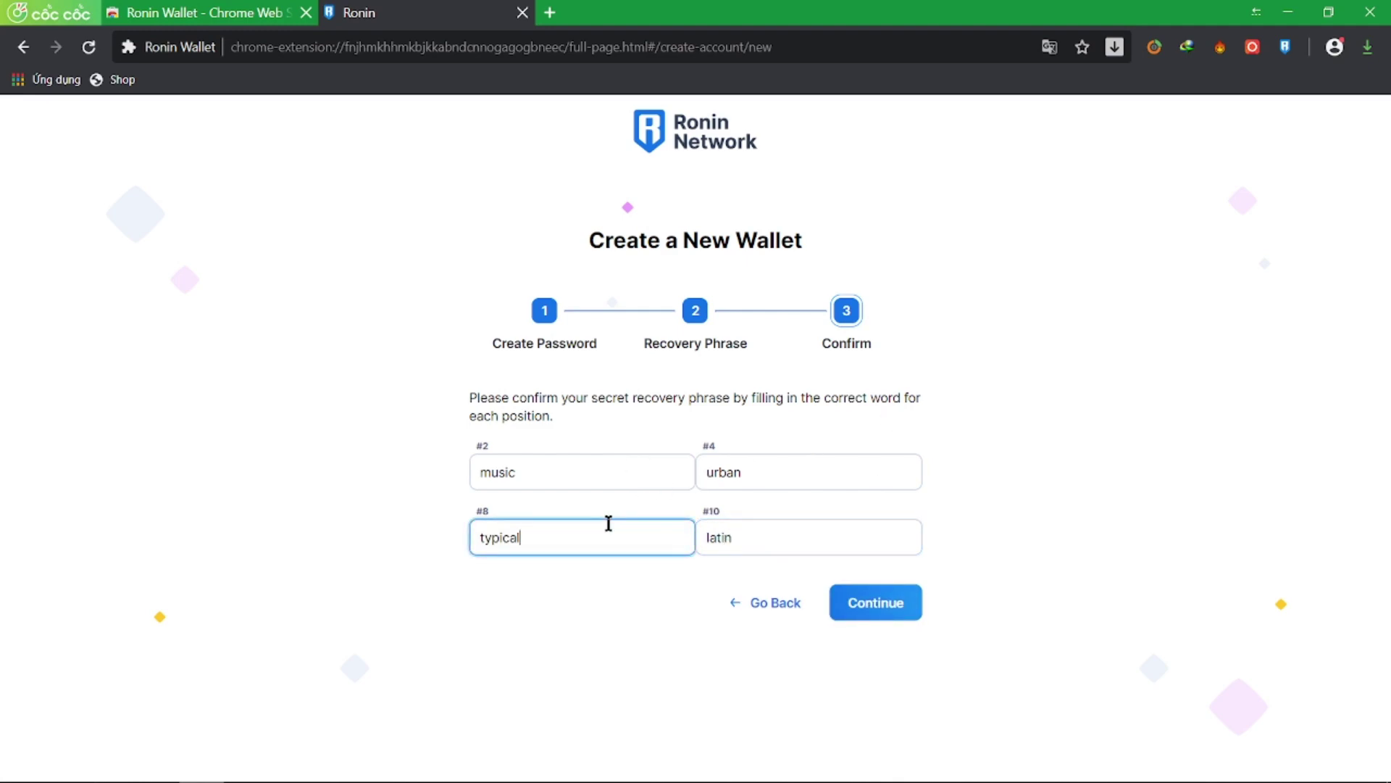
double_click(560, 534)
double_click(560, 534)
text(KNE)
key(BackSpace)
key(BackSpace)
key(BackSpace)
text(knee)
click(853, 606)
click(854, 609)
scroll(732, 587, down, 1)
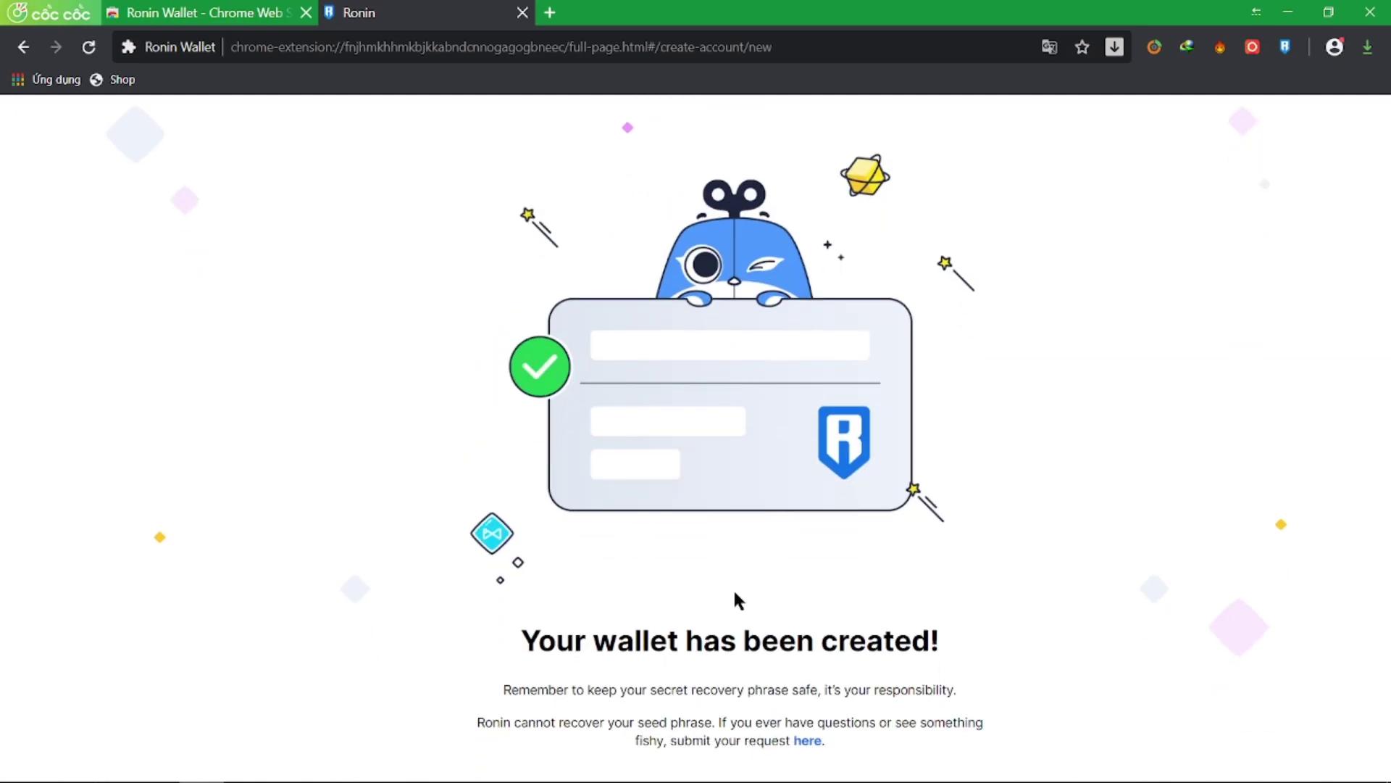
Step: Open the Ronin wallet's account page, then lock and unlock the wallet with its password
click(1281, 48)
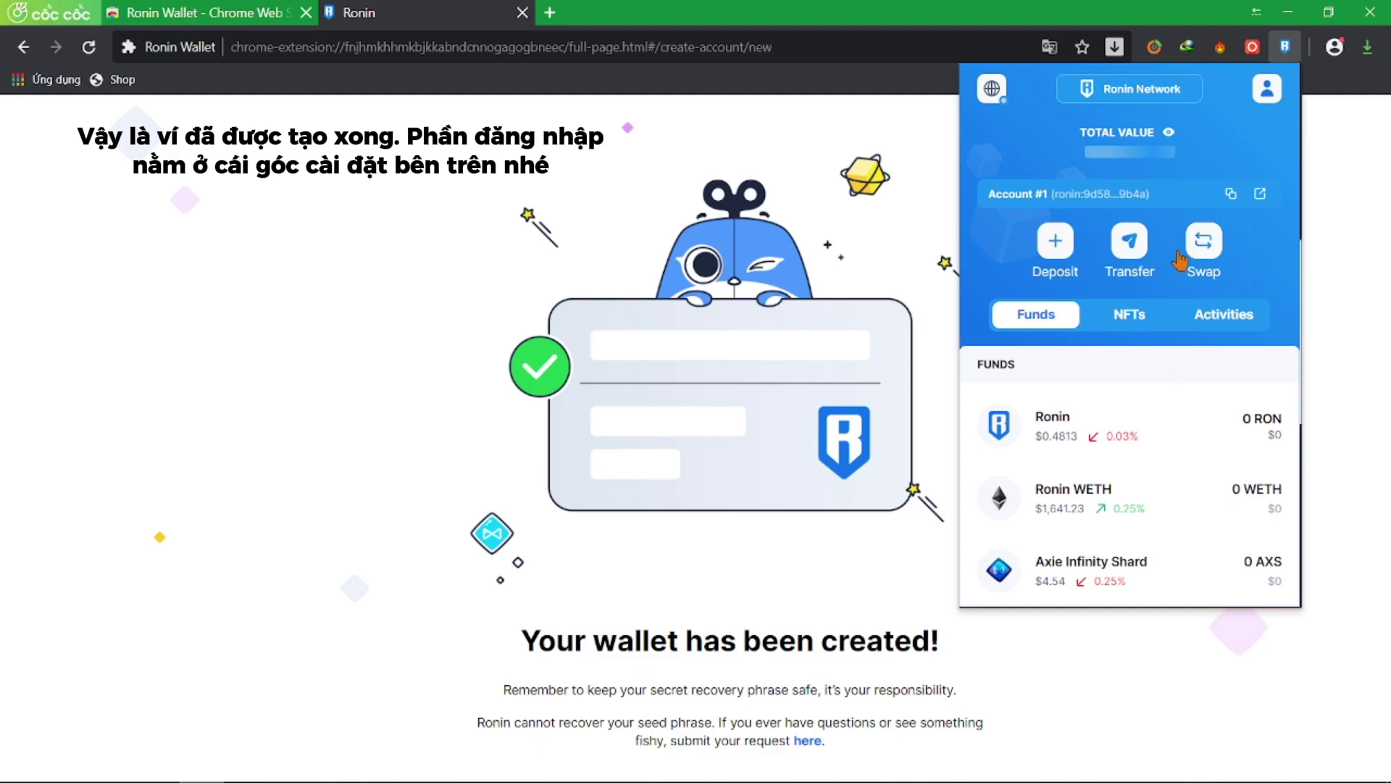
click(1266, 90)
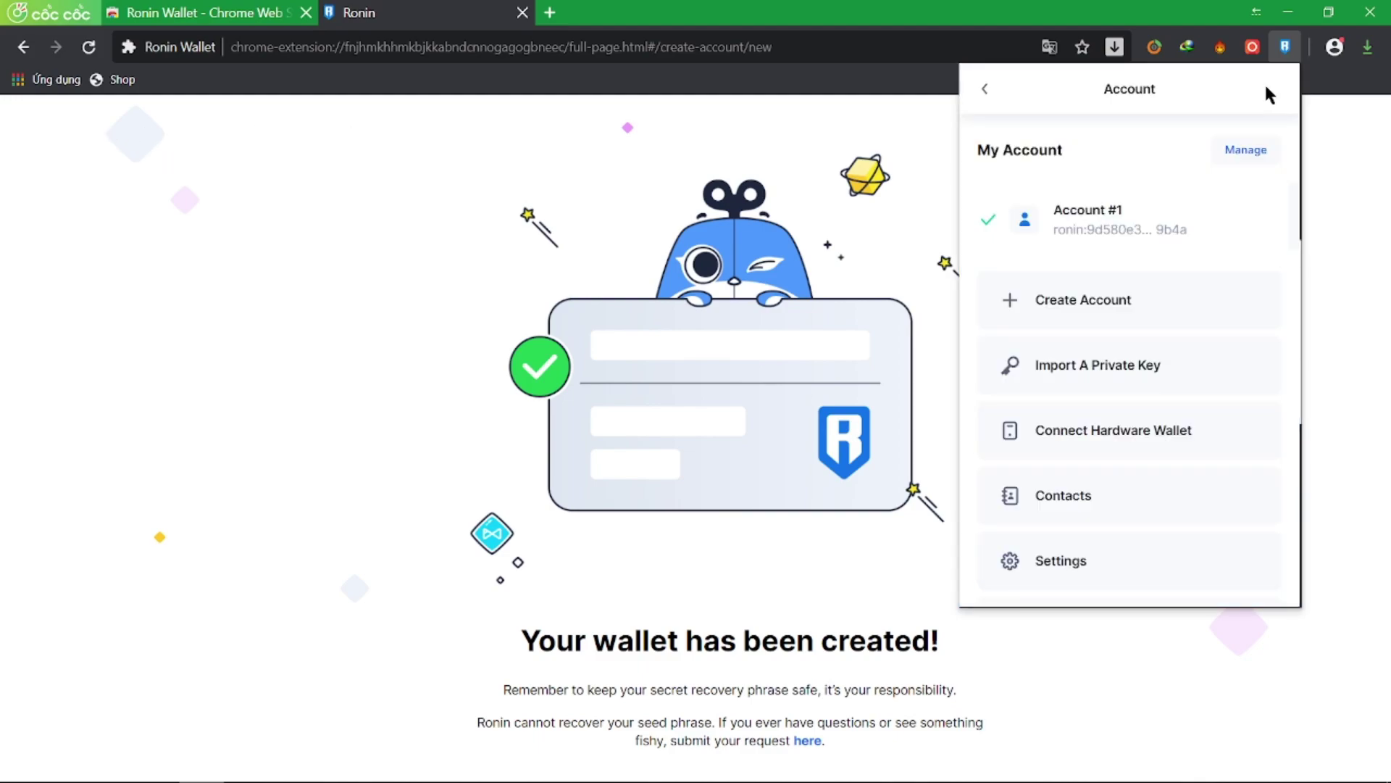
click(985, 89)
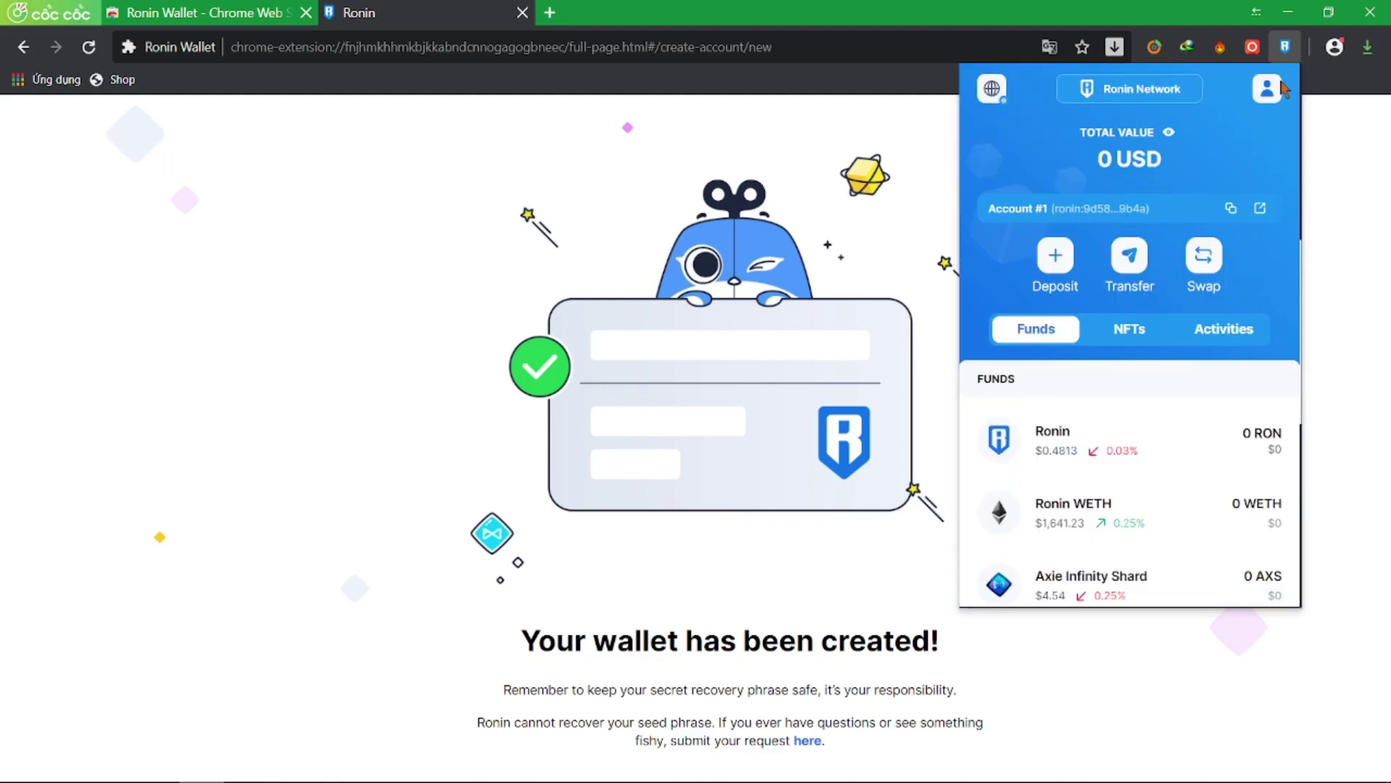
click(1282, 88)
scroll(1087, 507, down, 1)
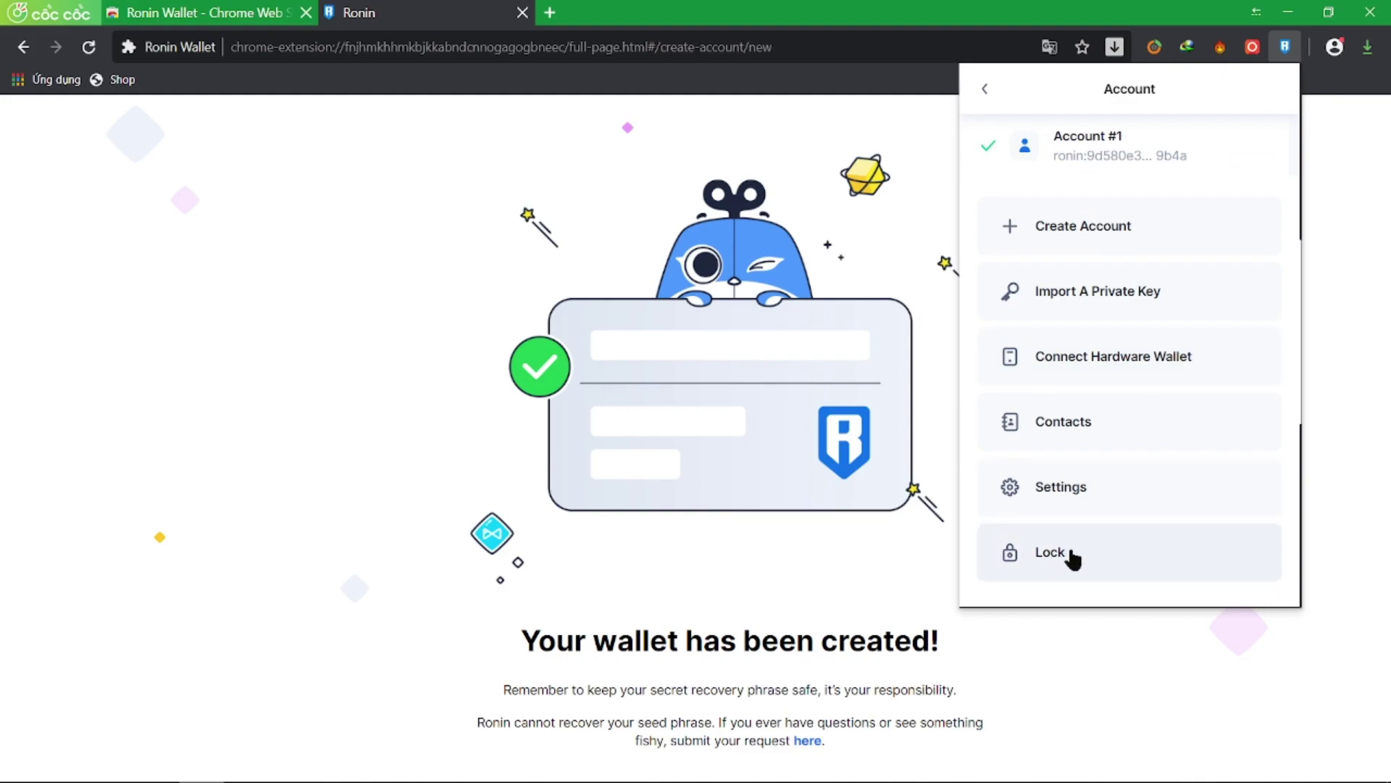
click(1073, 556)
text(password)
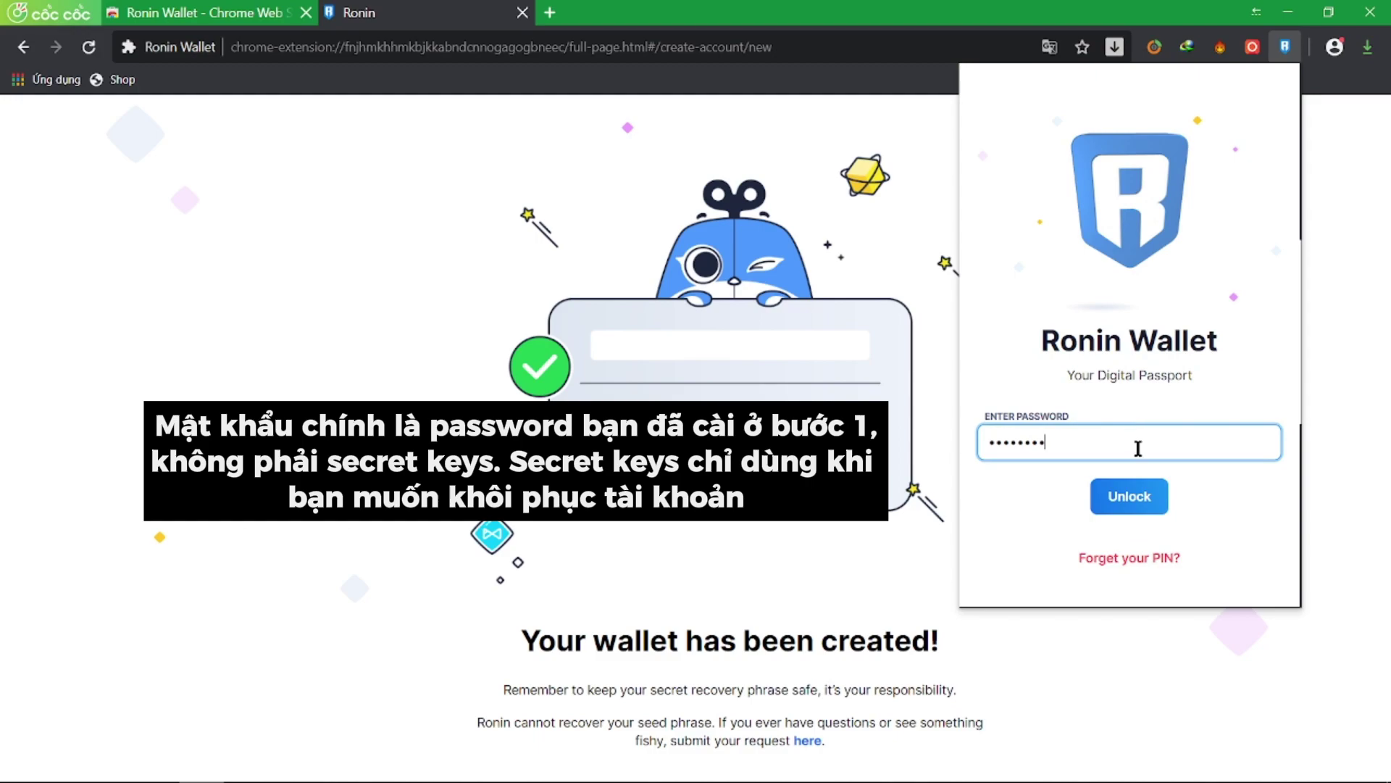
click(1132, 500)
scroll(1143, 435, down, 3)
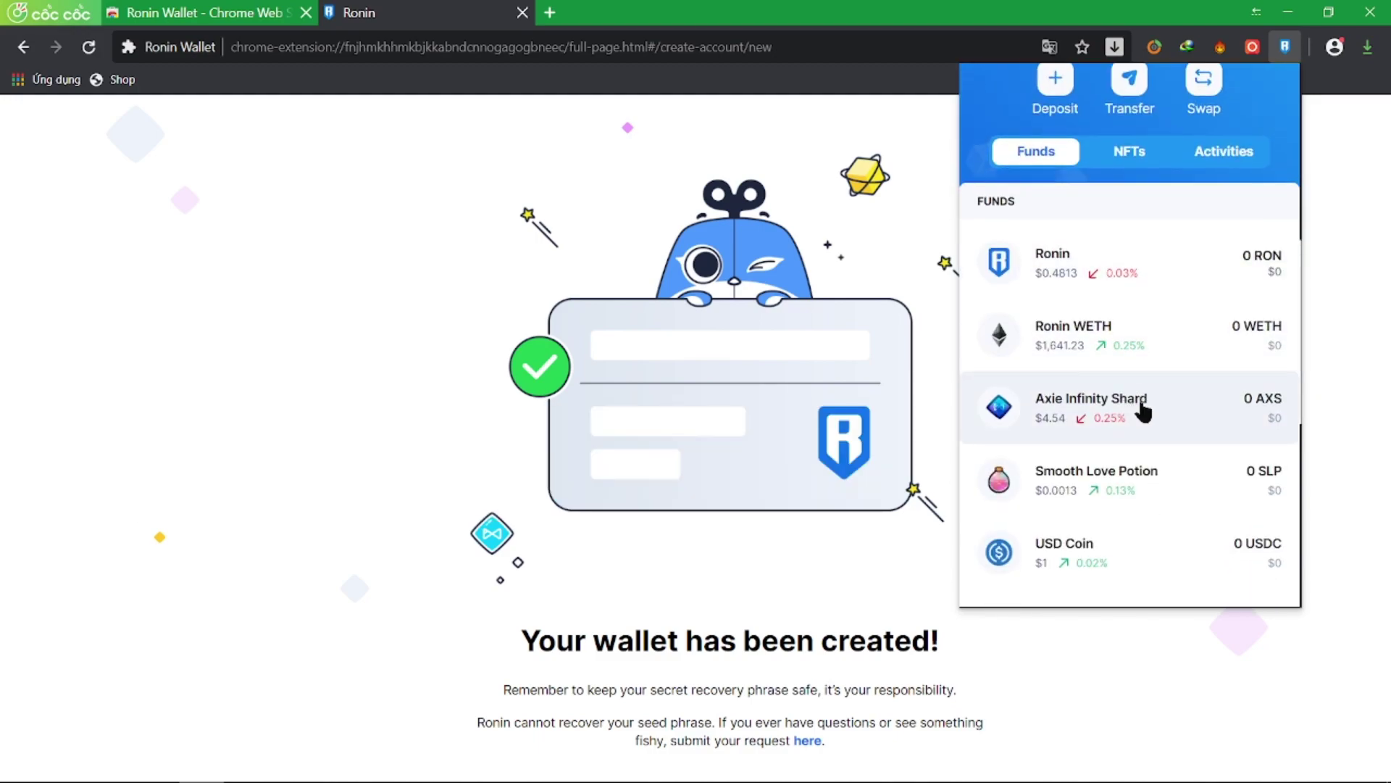
scroll(1098, 273, up, 3)
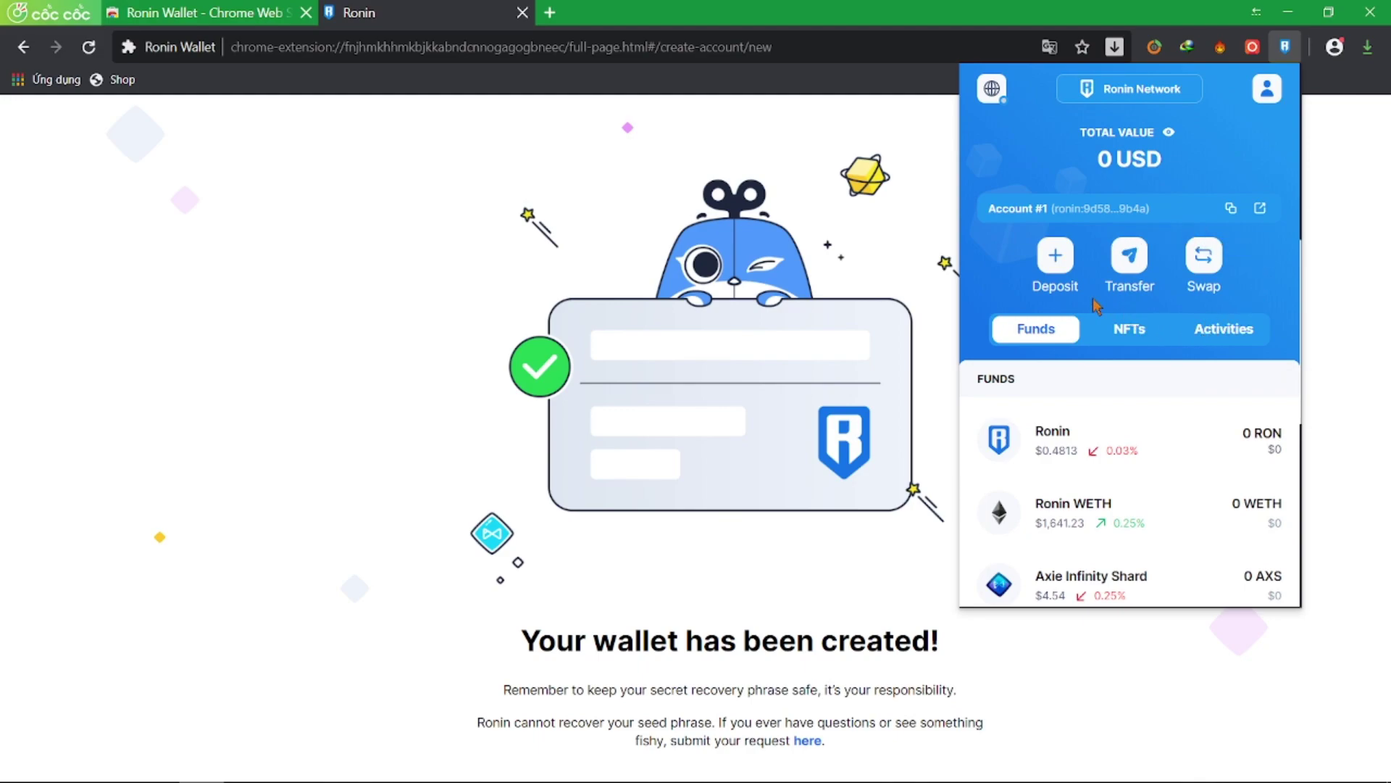
Step: From the Deposit panel, continue to the Purchase assets on Ronin page
click(992, 89)
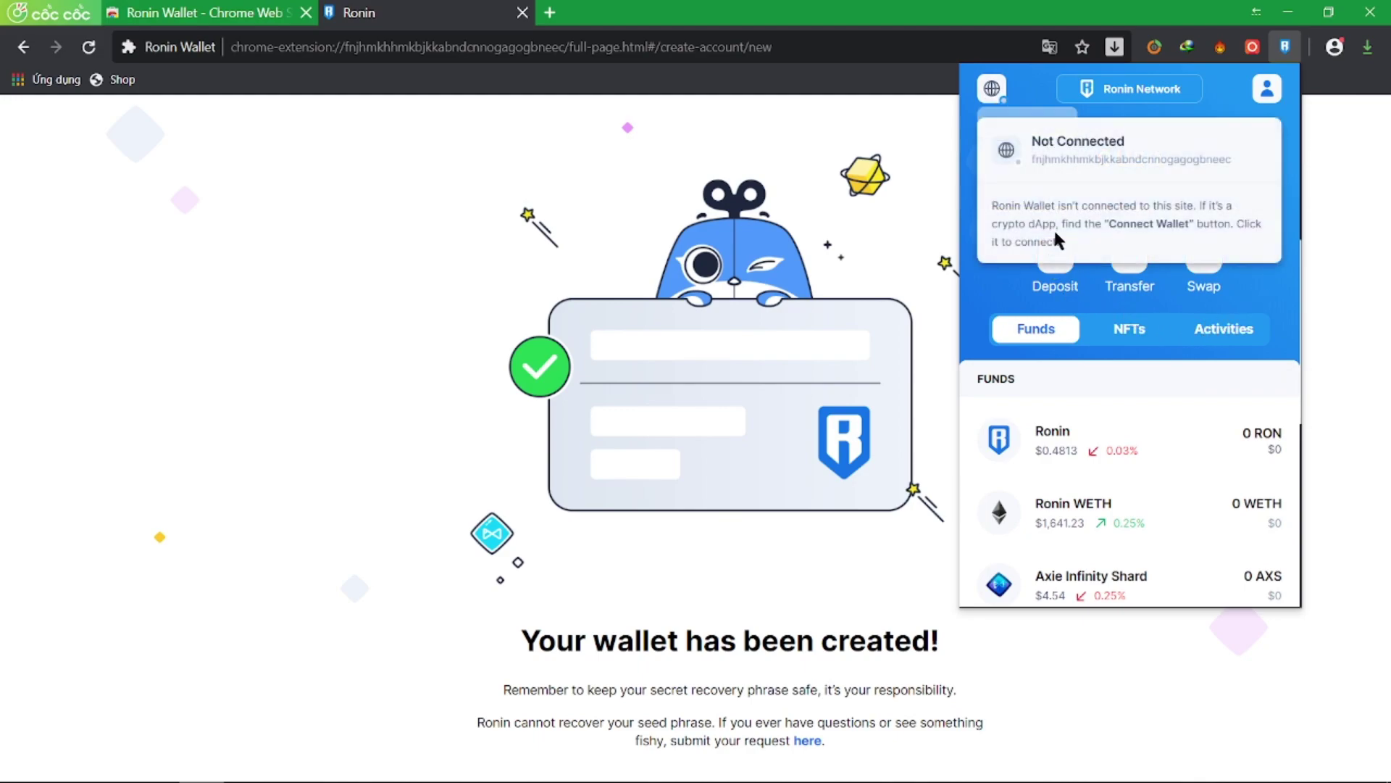
click(1048, 293)
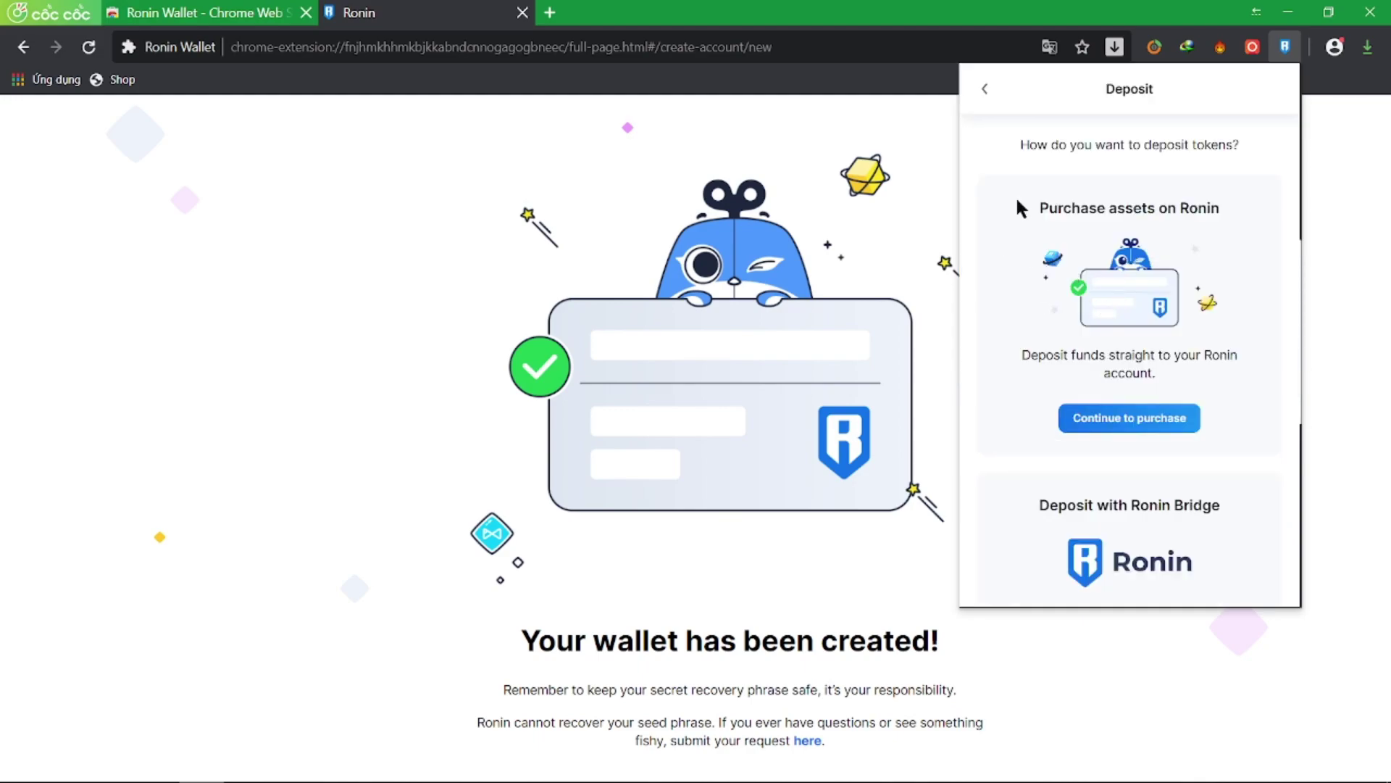
click(1135, 418)
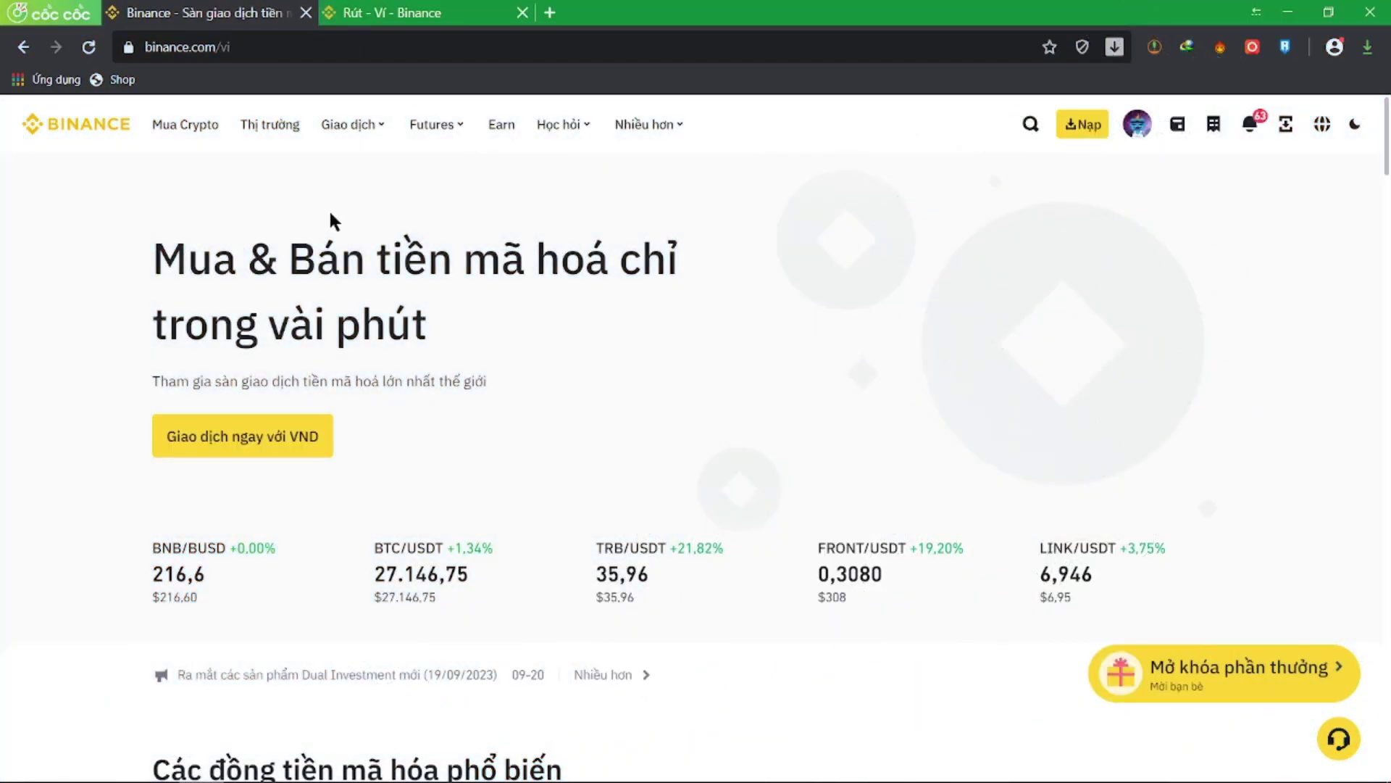
Step: Open Binance Spot trading from Giao dịch, dismiss the info popup, and search markets for slp
mouse_move(354, 134)
click(394, 199)
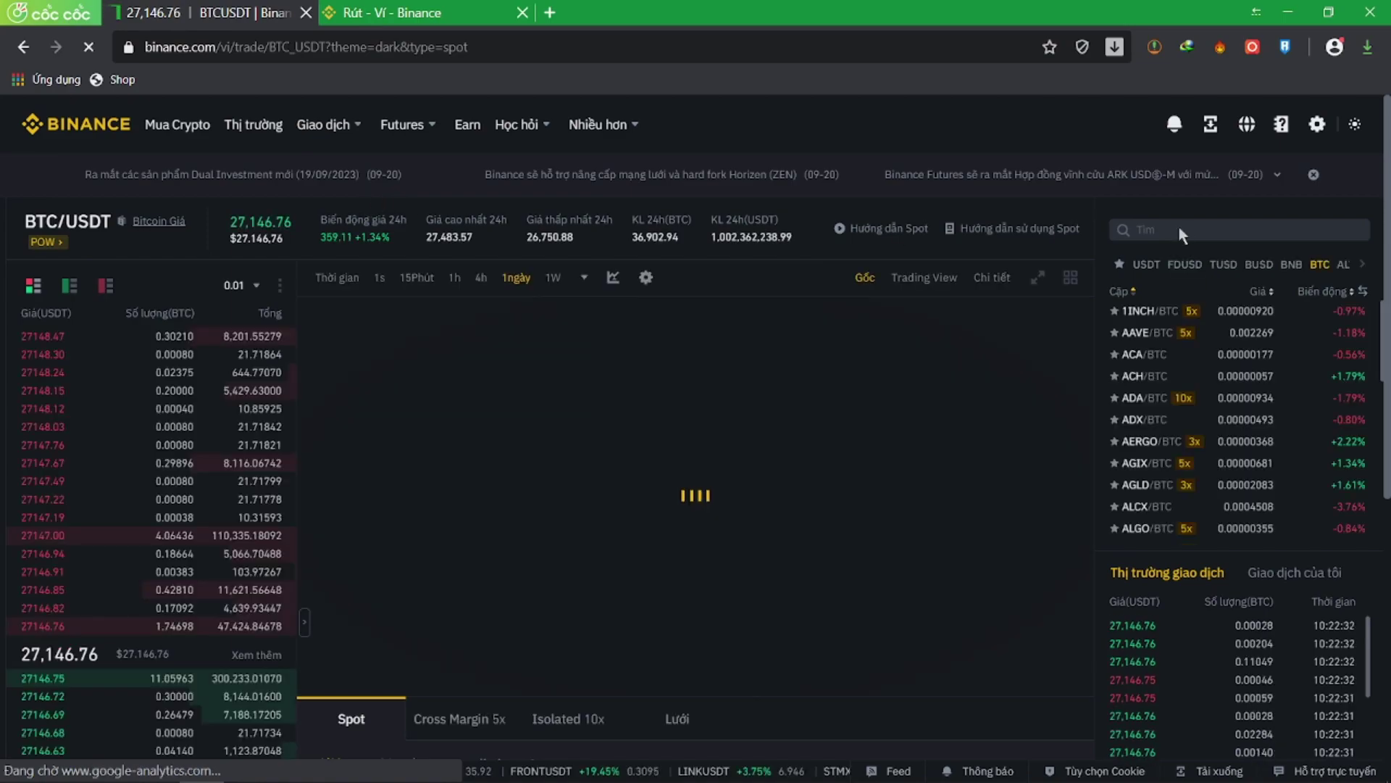
click(1237, 230)
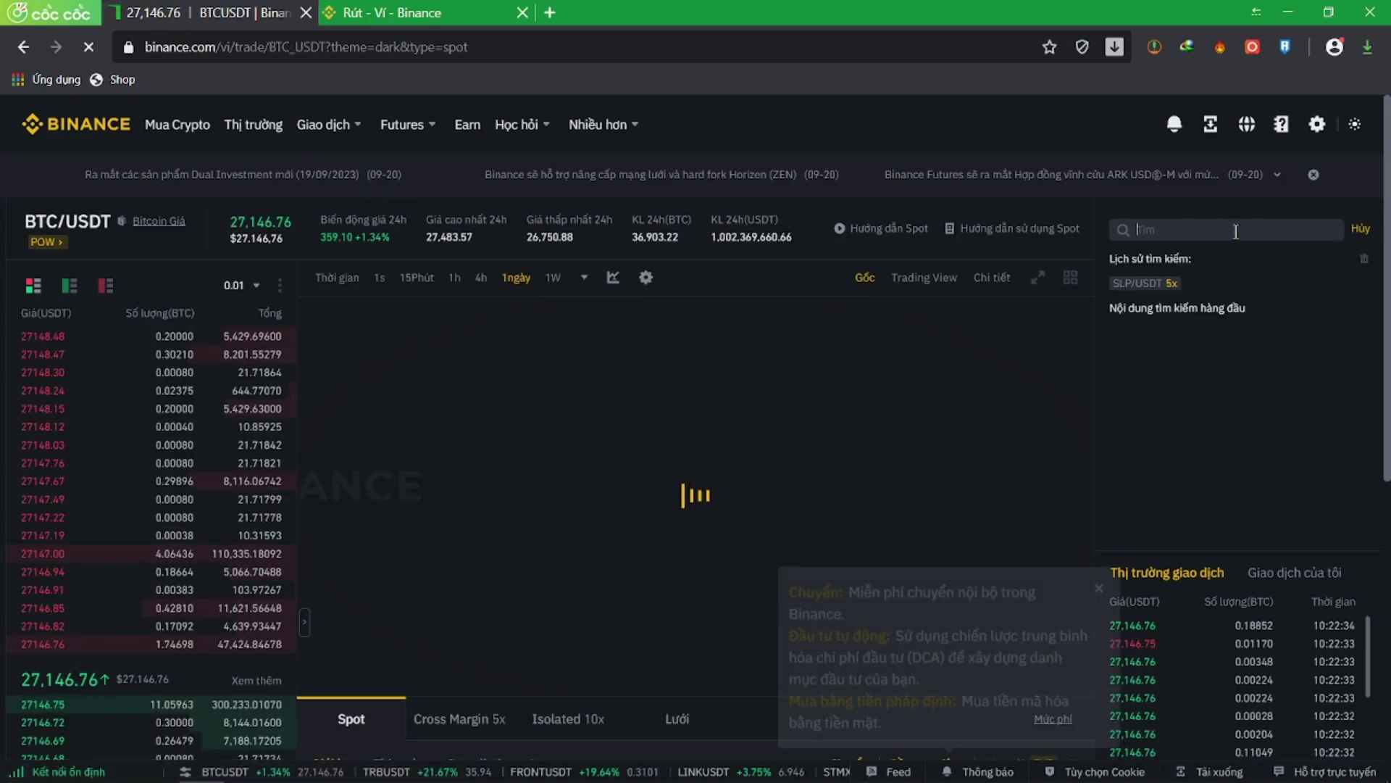
click(1097, 589)
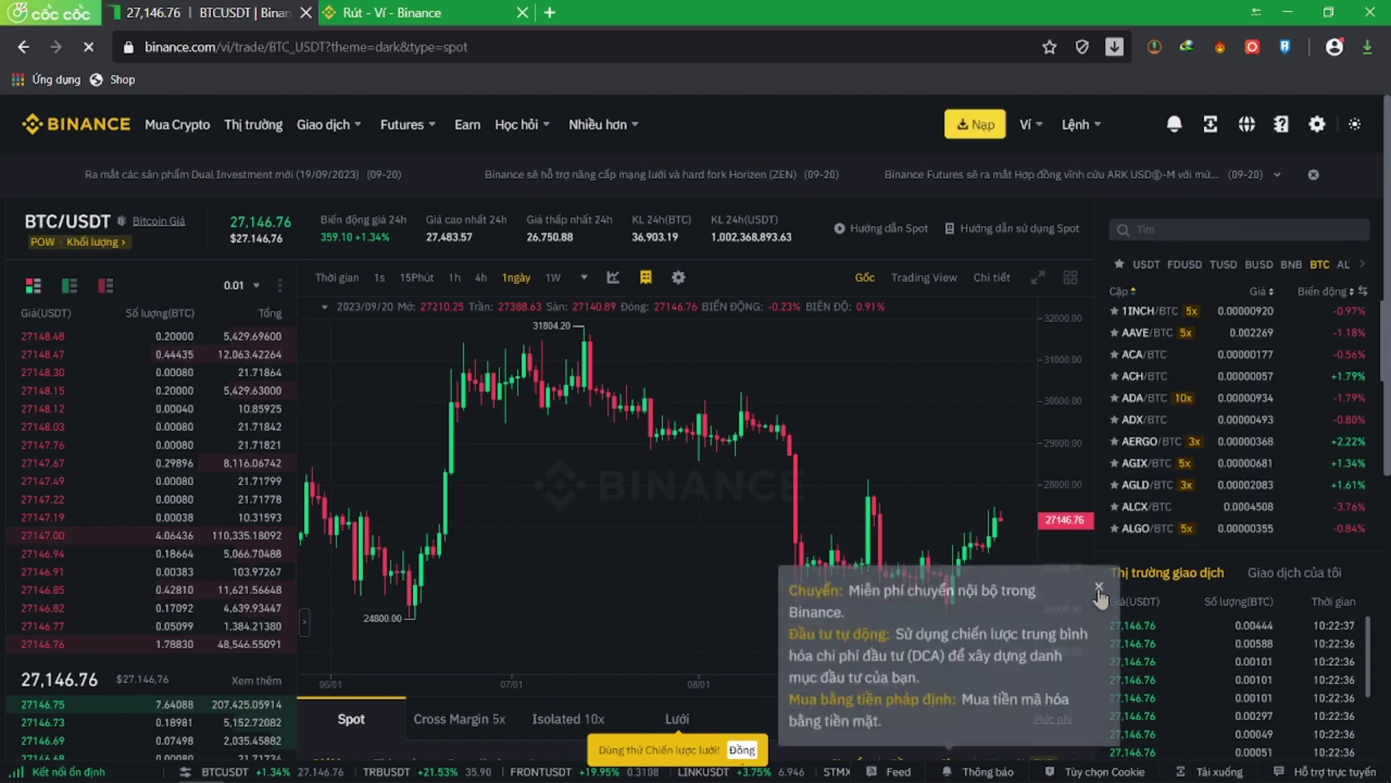
click(1166, 231)
scroll(1160, 217, down, 1)
text(s)
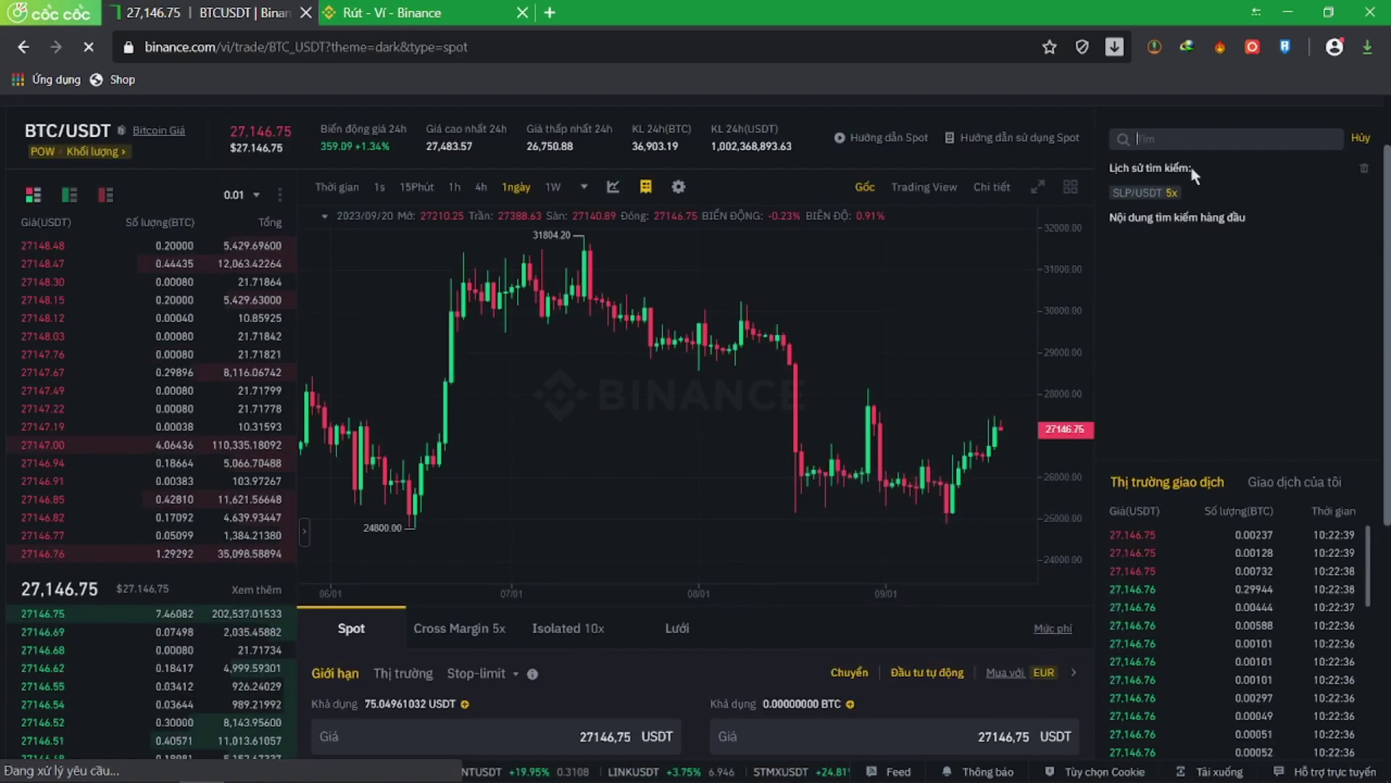
text(lp)
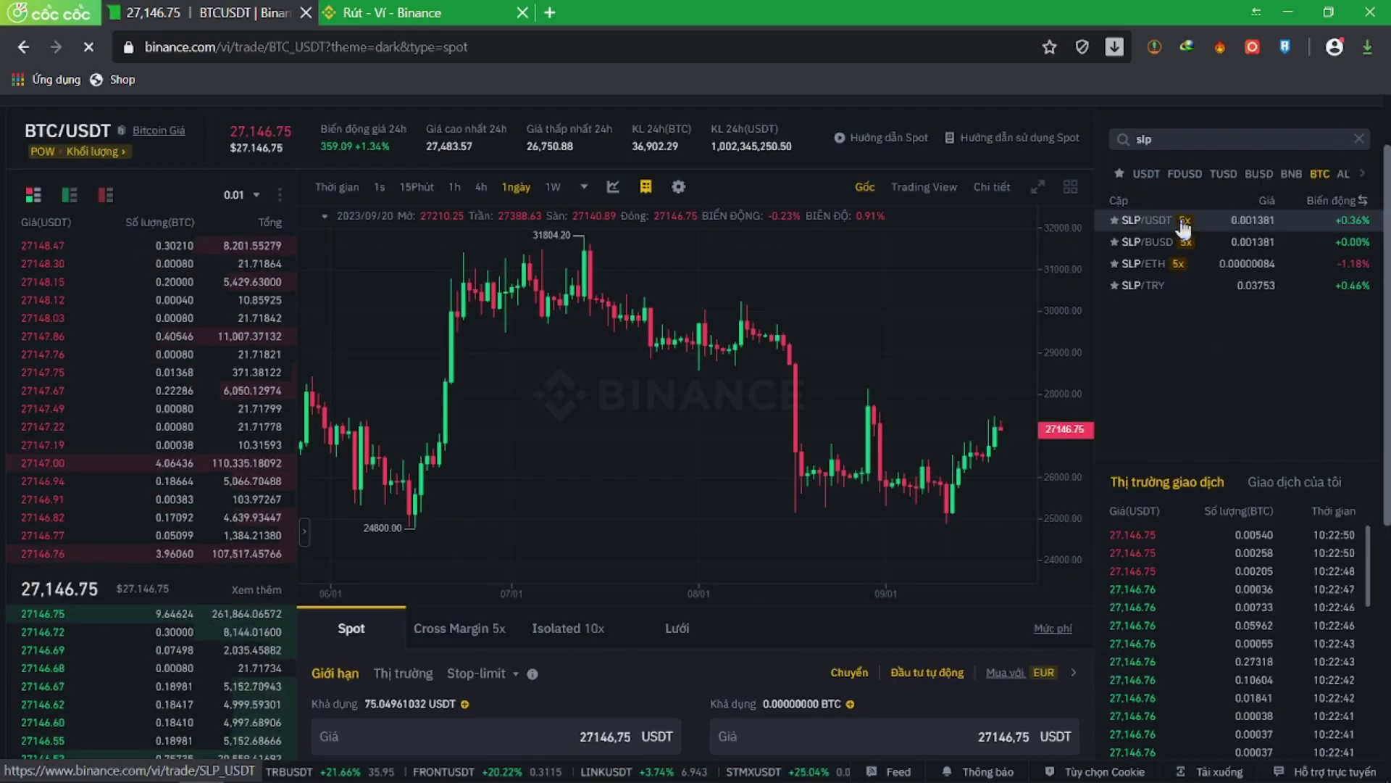
Step: Switch to SLP/USDT and try buying 100 SLP, dismissing the minimum order value warning
click(1167, 226)
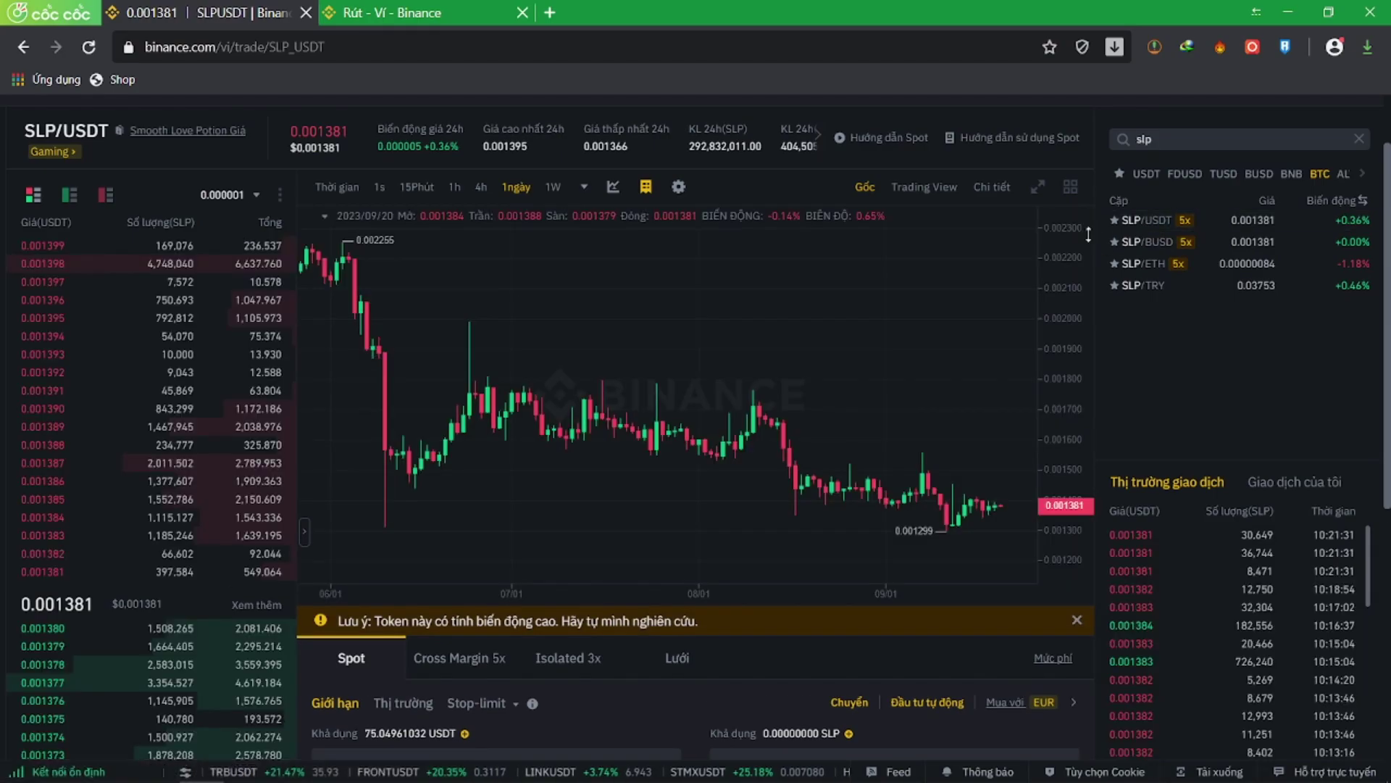
scroll(657, 584, down, 3)
click(489, 550)
text(100)
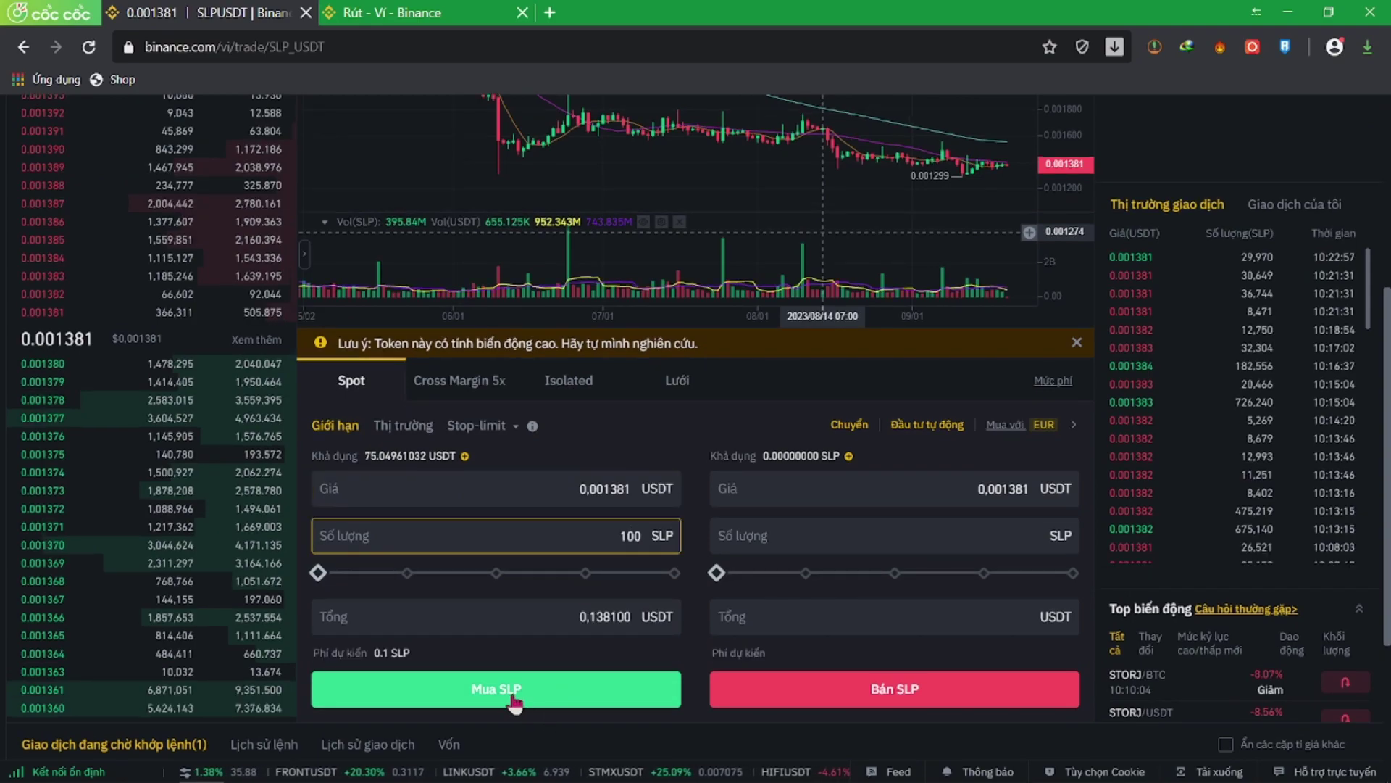
click(515, 697)
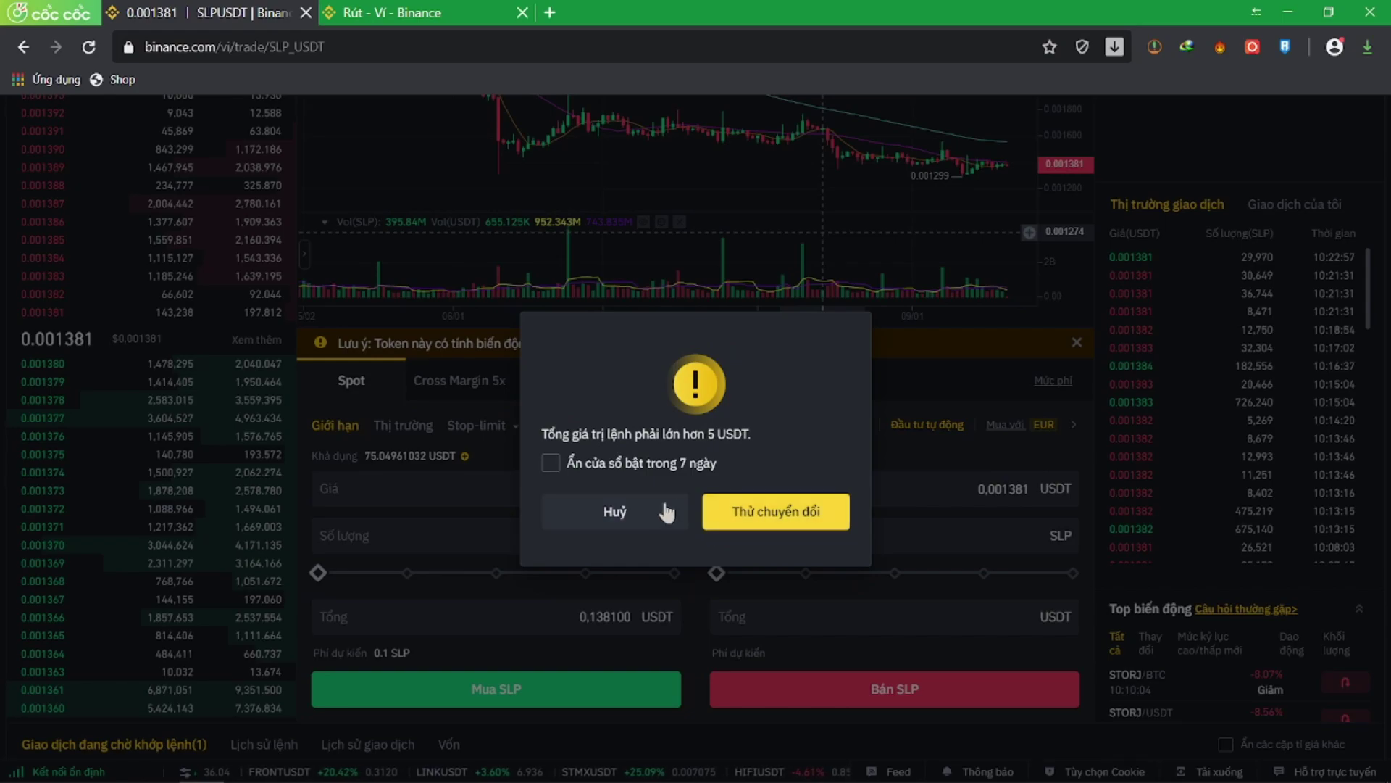
click(661, 512)
Step: Set the order total to 5.5 USDT and place the Mua SLP buy order
double_click(659, 620)
text(5)
click(602, 684)
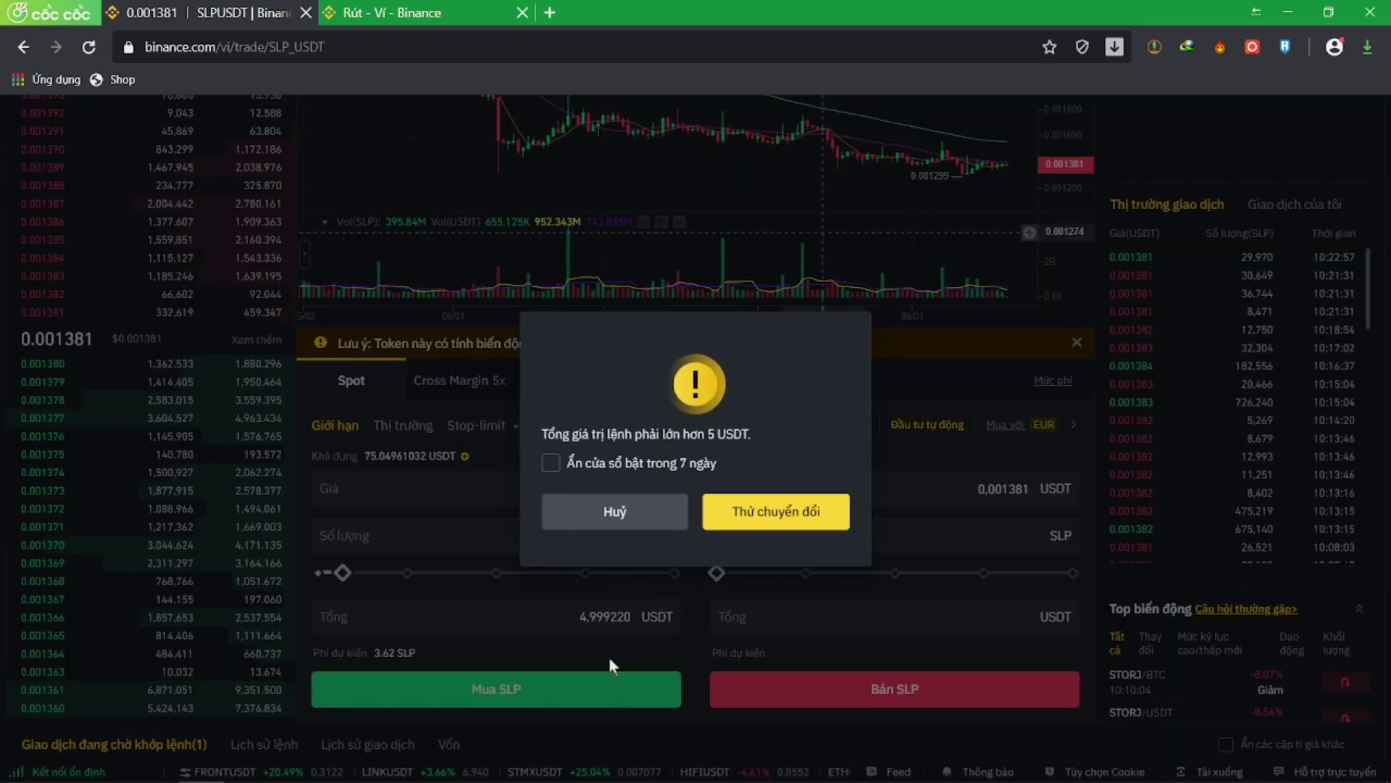
click(584, 580)
double_click(681, 612)
text(5.5)
click(636, 676)
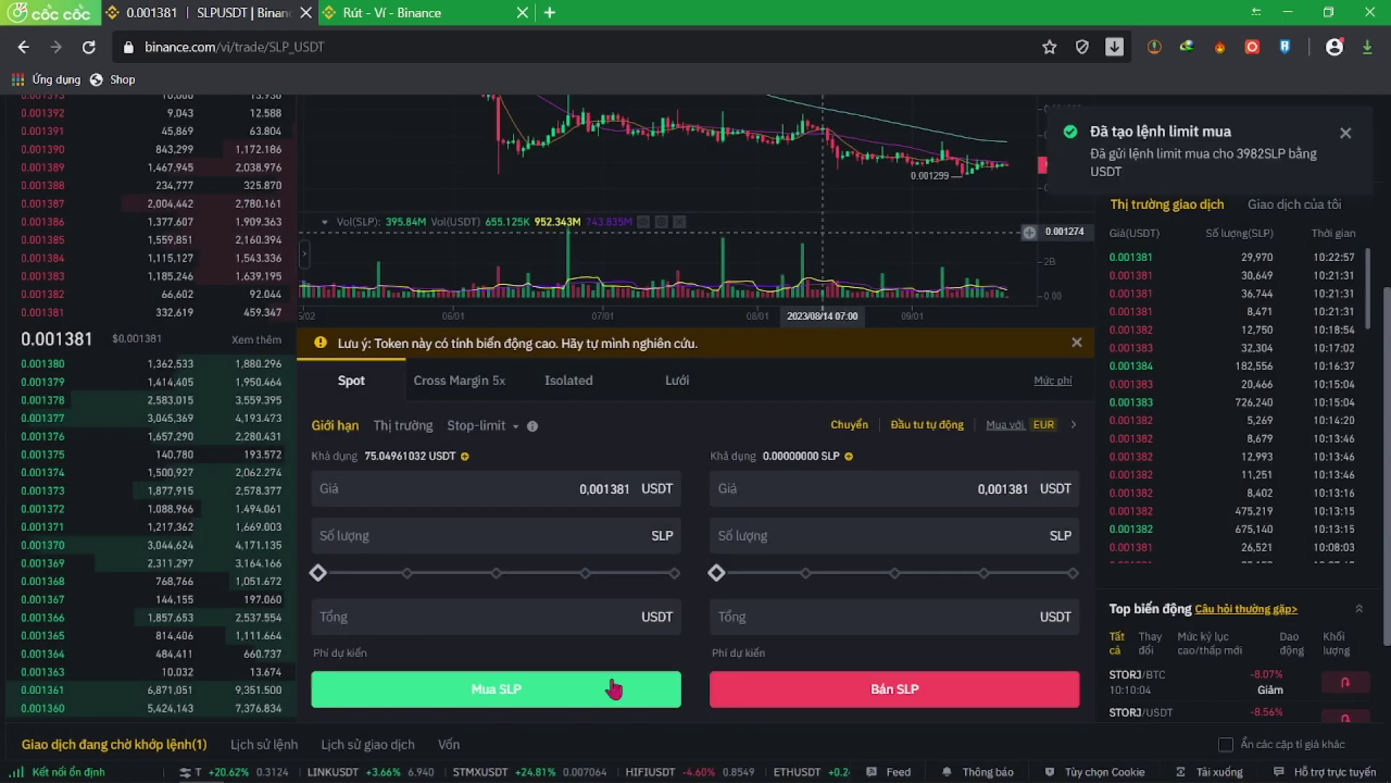
Step: Confirm the fill in Lịch sử lệnh and switch to the SLP withdrawal tab
scroll(605, 507, down, 3)
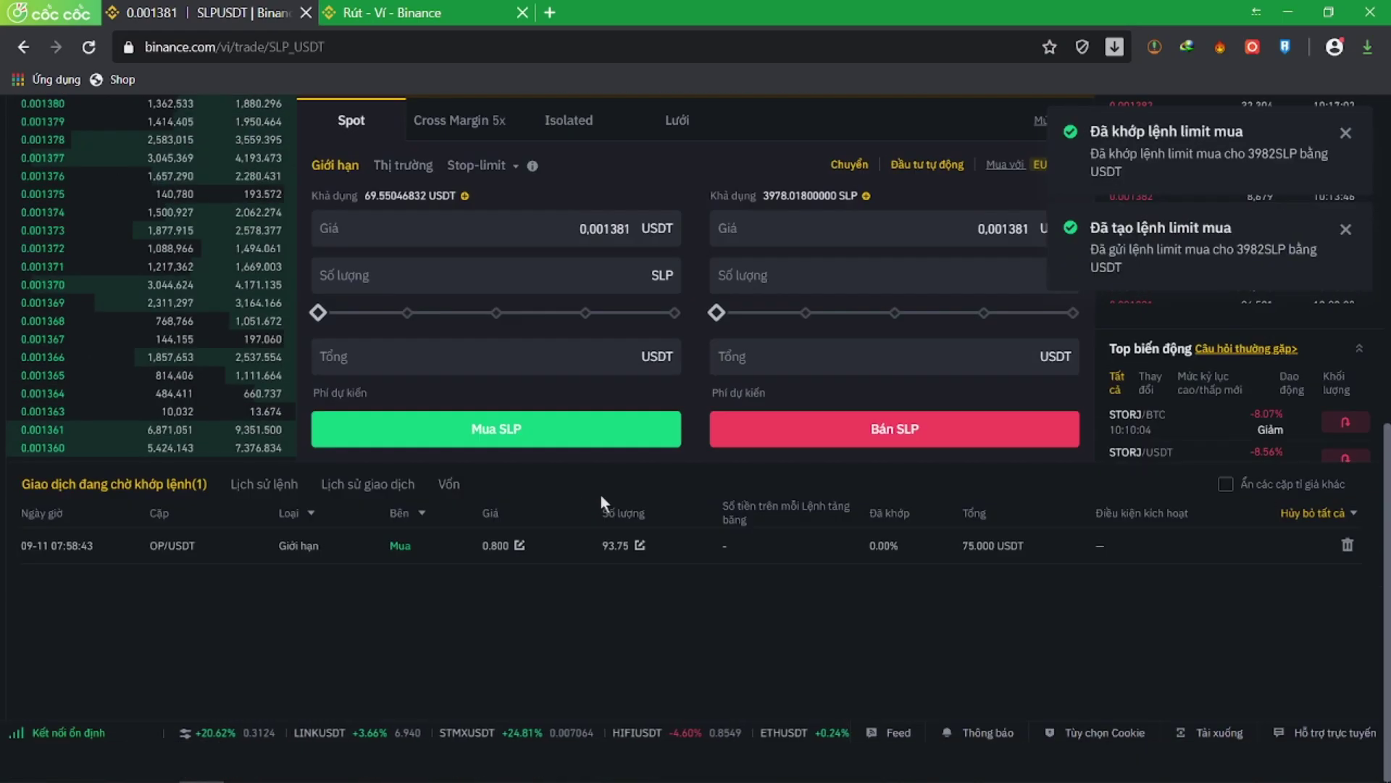
click(262, 484)
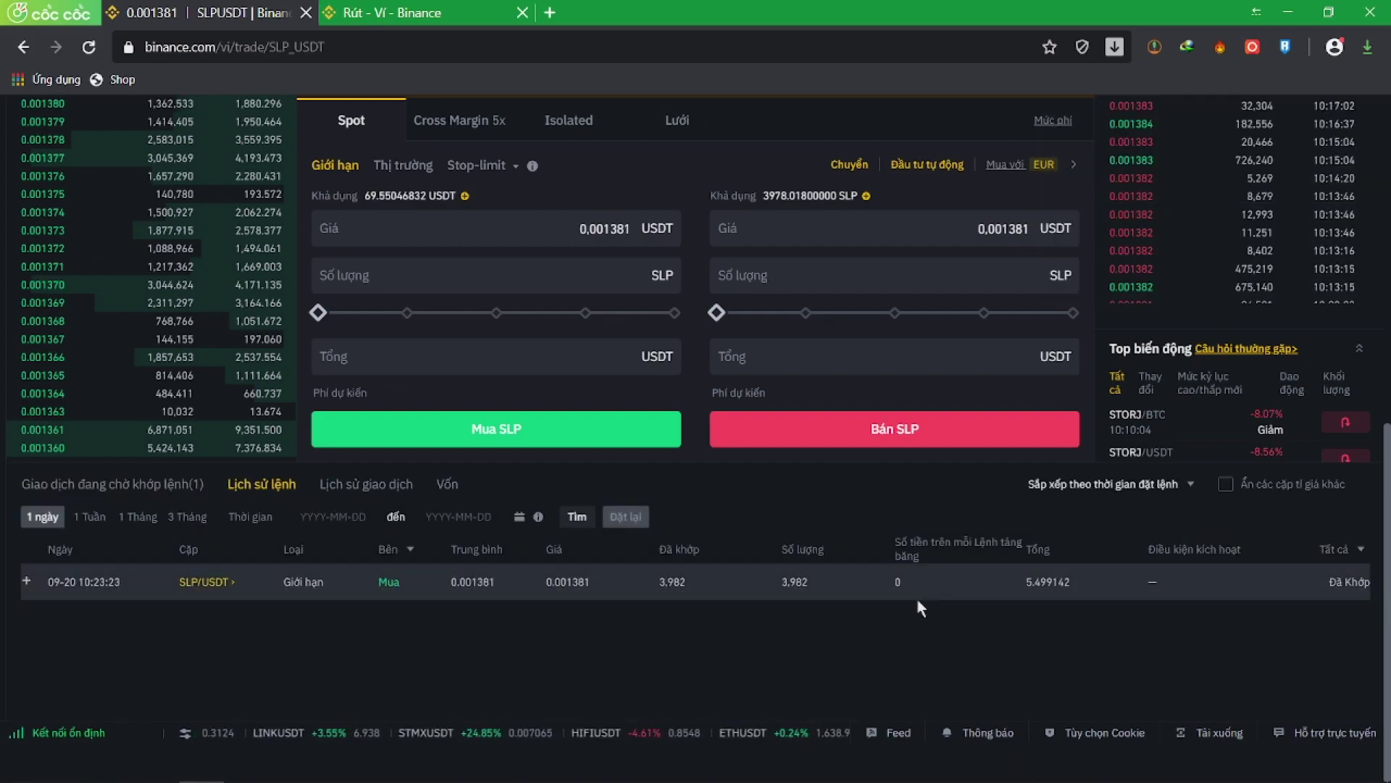
scroll(435, 510, up, 3)
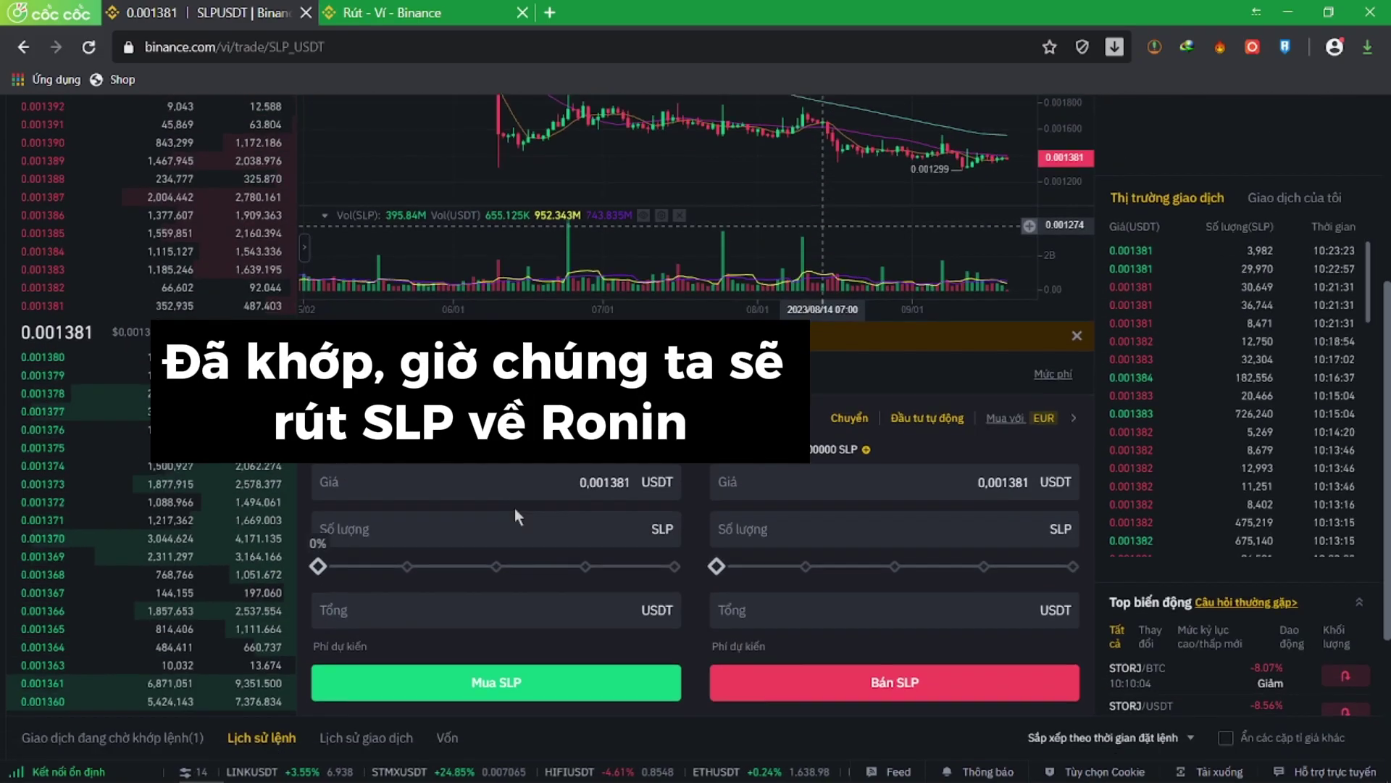
click(330, 13)
Step: Close the SLPUSDT tab, copy the Ronin wallet address, and paste it into Địa chỉ
click(306, 14)
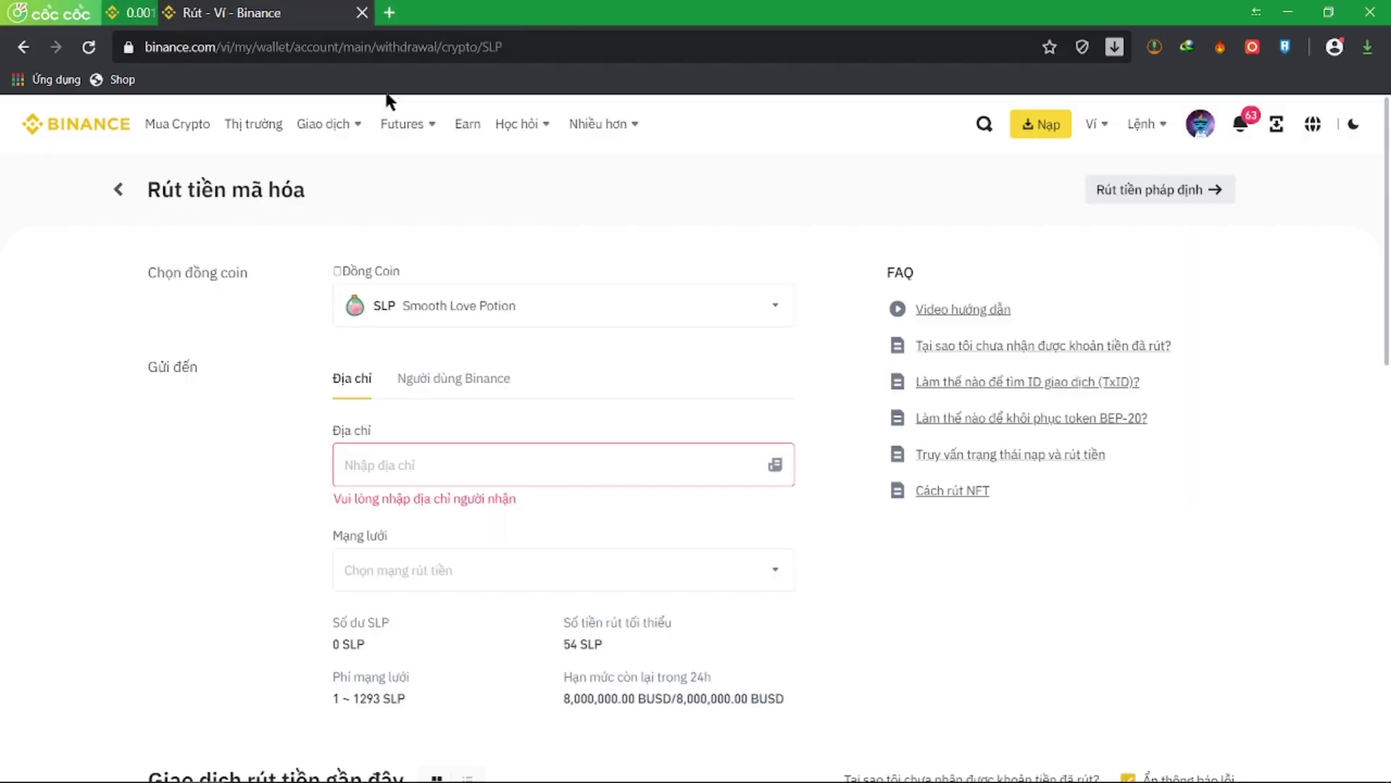
click(416, 464)
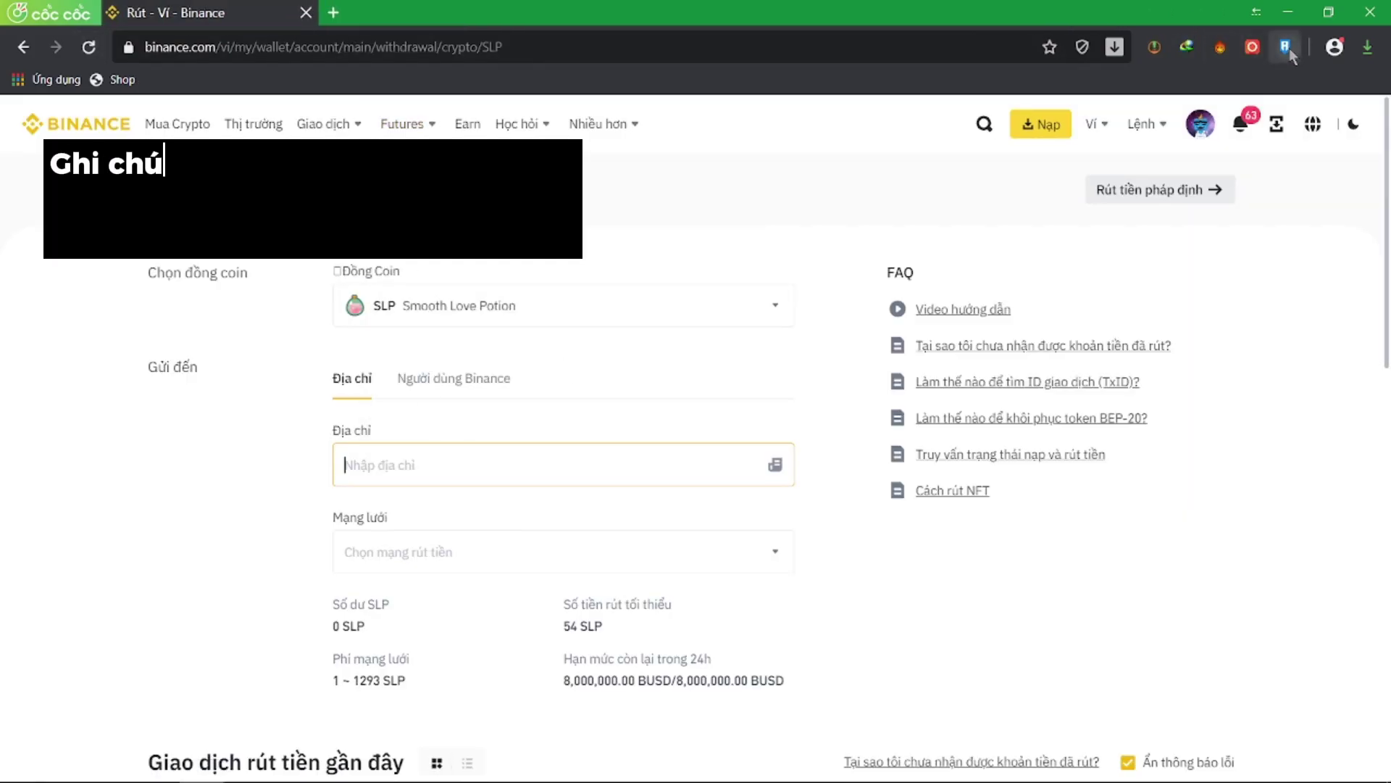
click(1286, 47)
click(1230, 208)
click(611, 374)
click(486, 470)
key(ctrl+v)
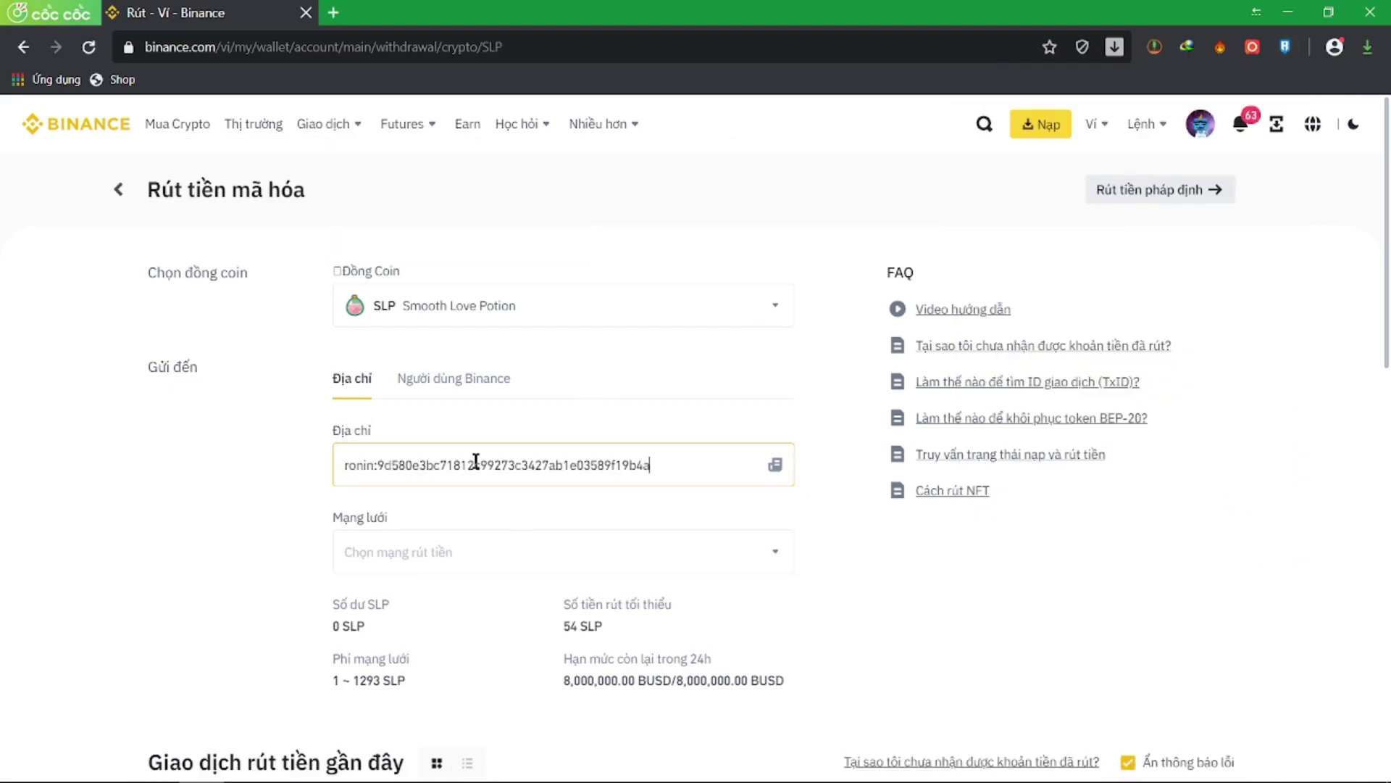
Step: Select the Ronin network, then re-paste the address and type 0x in place of ronin:
click(396, 588)
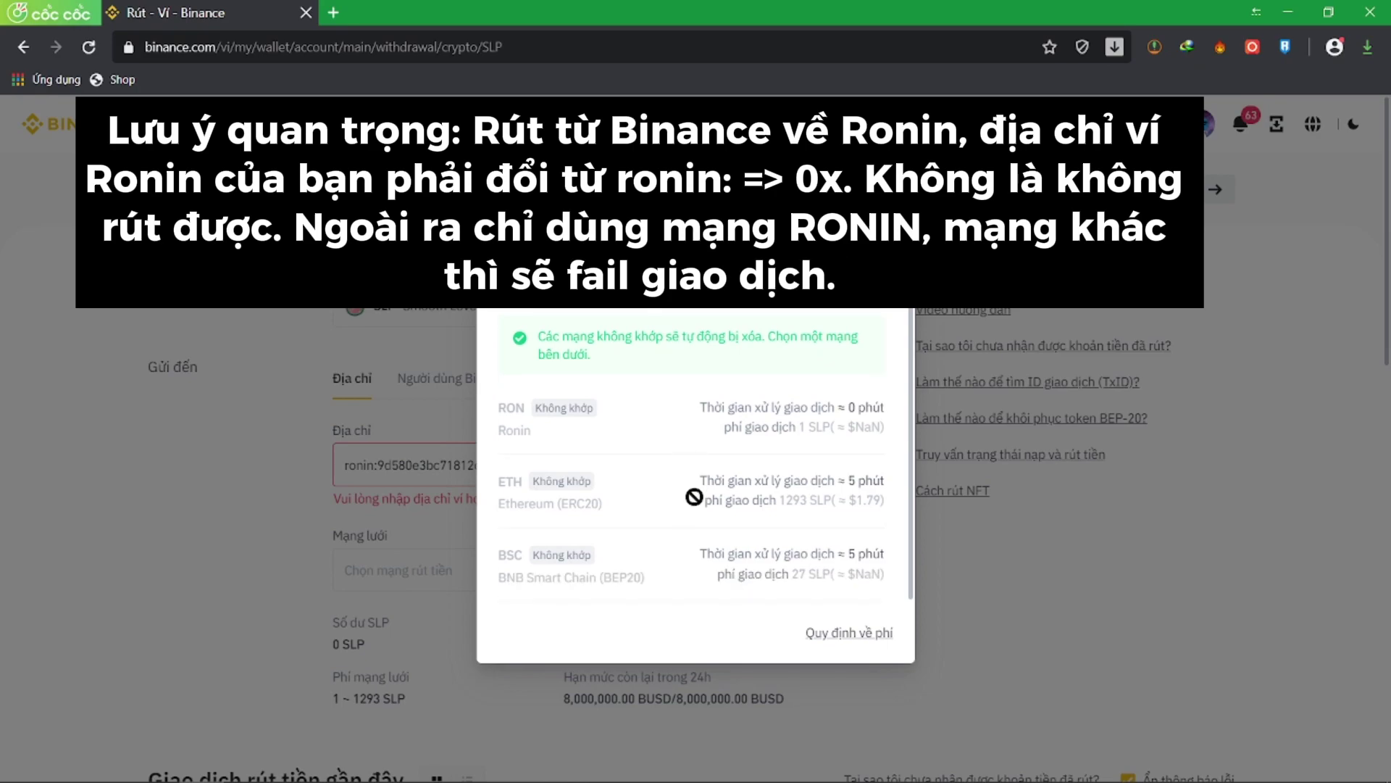
key(Escape)
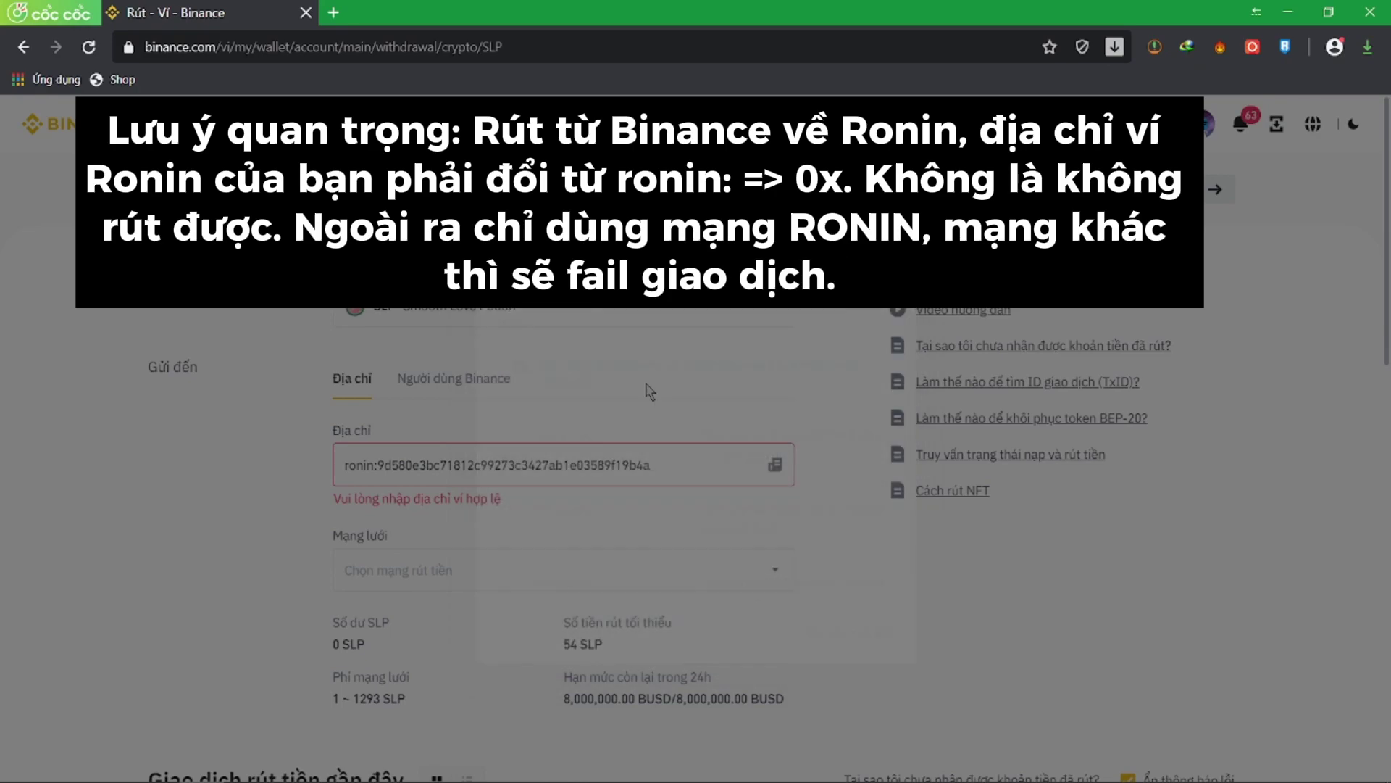
triple_click(618, 457)
key(BackSpace)
click(465, 545)
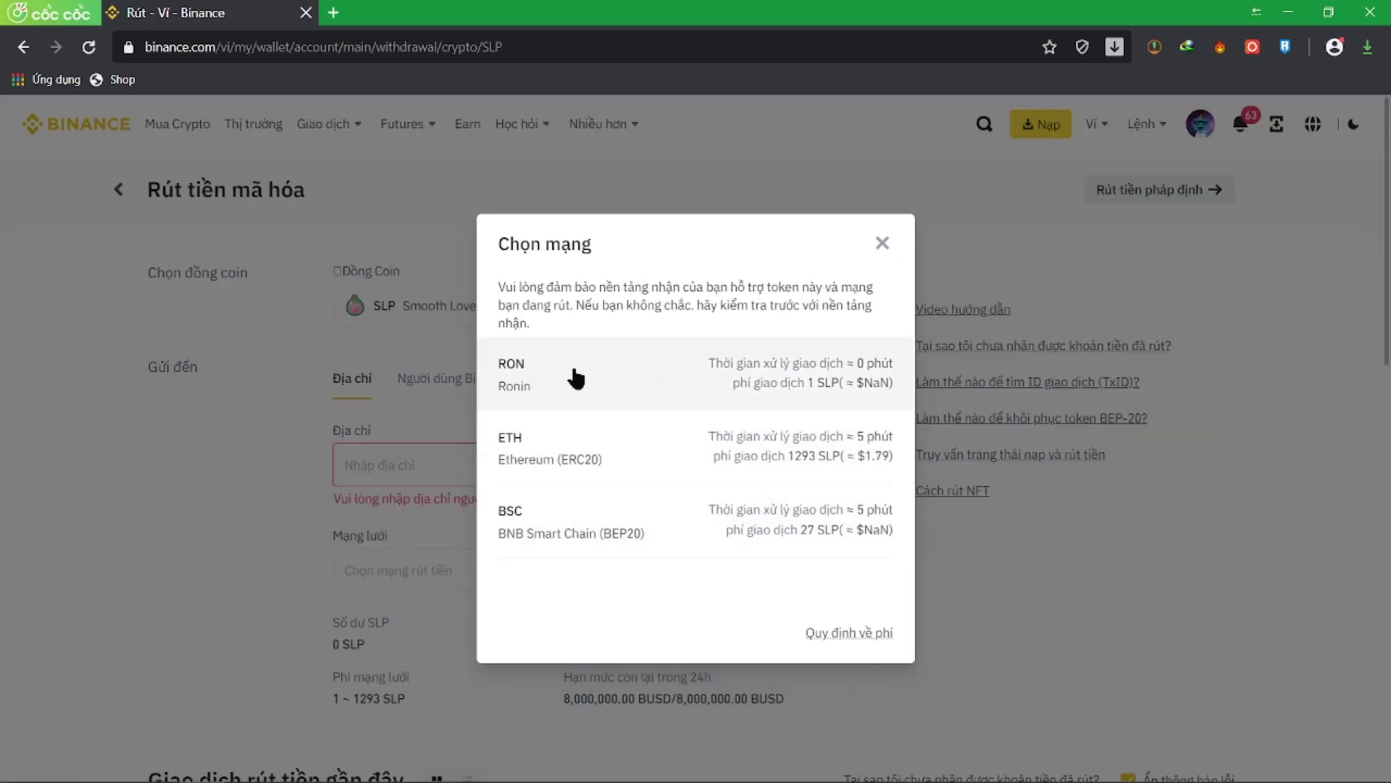
click(580, 377)
click(620, 537)
click(467, 455)
key(ctrl+v)
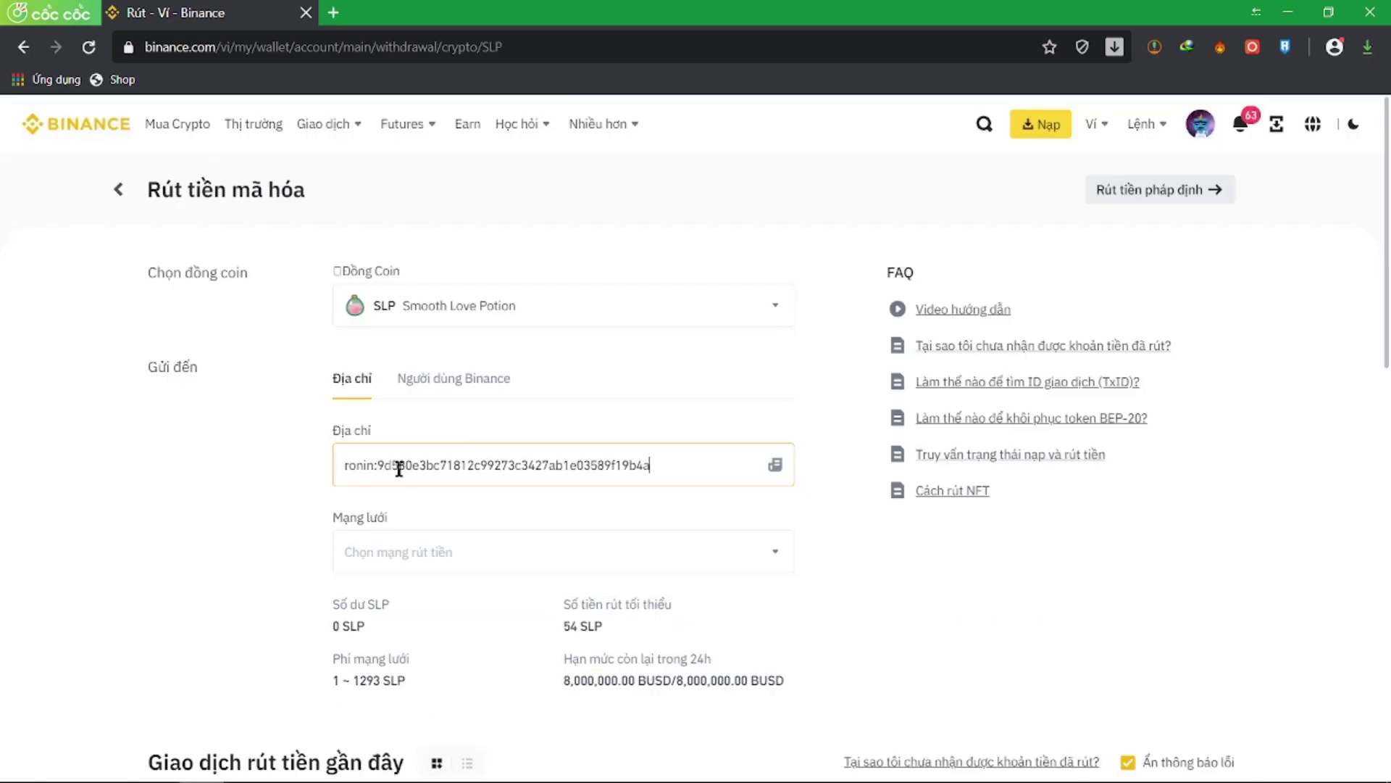
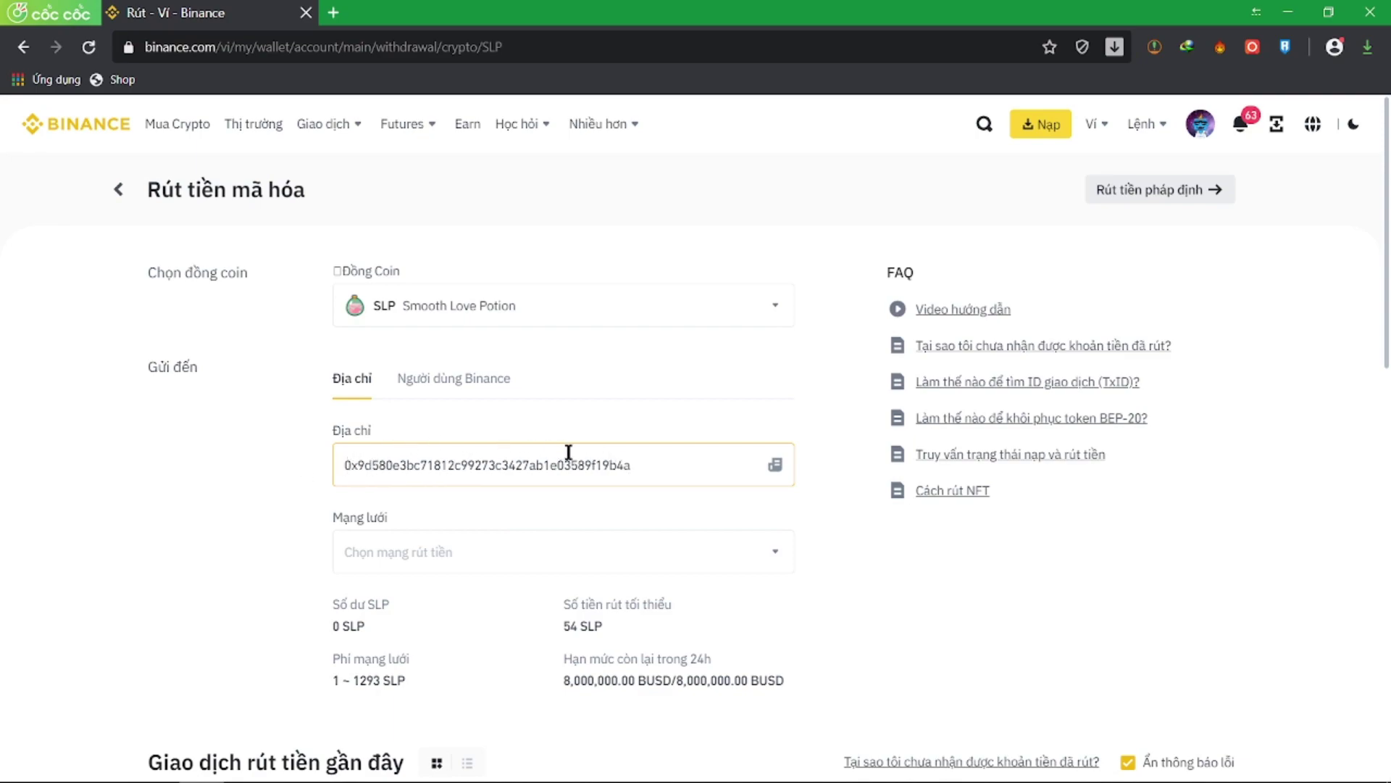
Step: Choose the RON Ronin network in Mạng lưới and acknowledge the Tôi đã hiểu warning
click(566, 551)
click(568, 390)
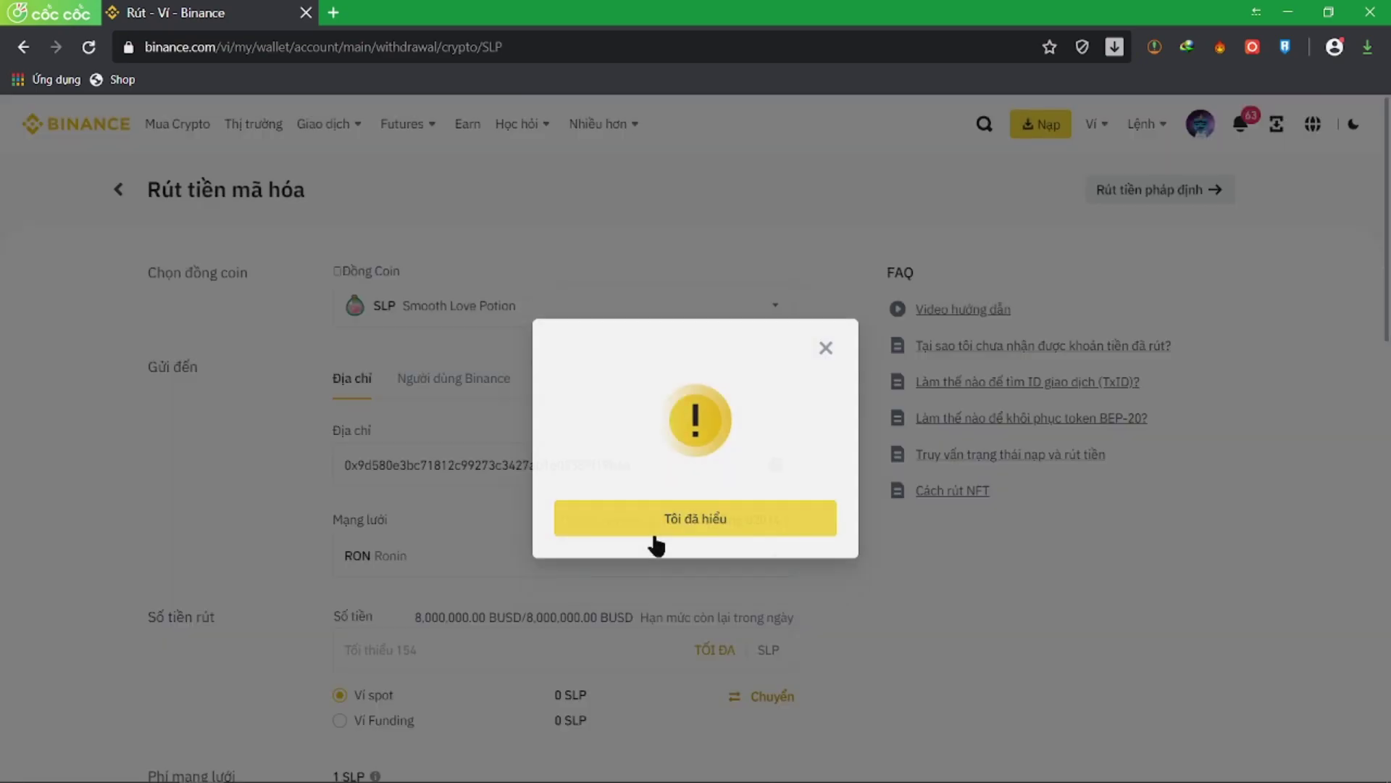
click(655, 535)
scroll(628, 540, down, 3)
click(490, 472)
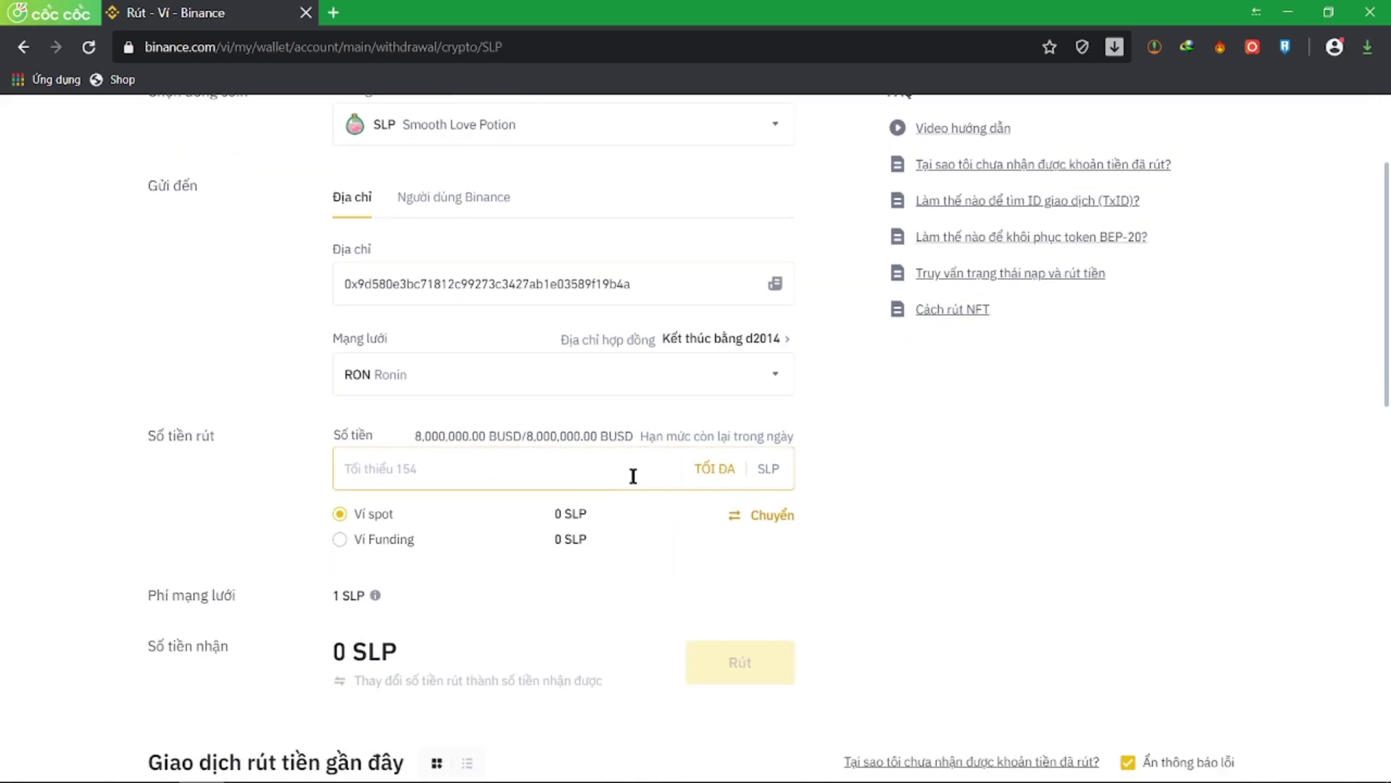
click(578, 529)
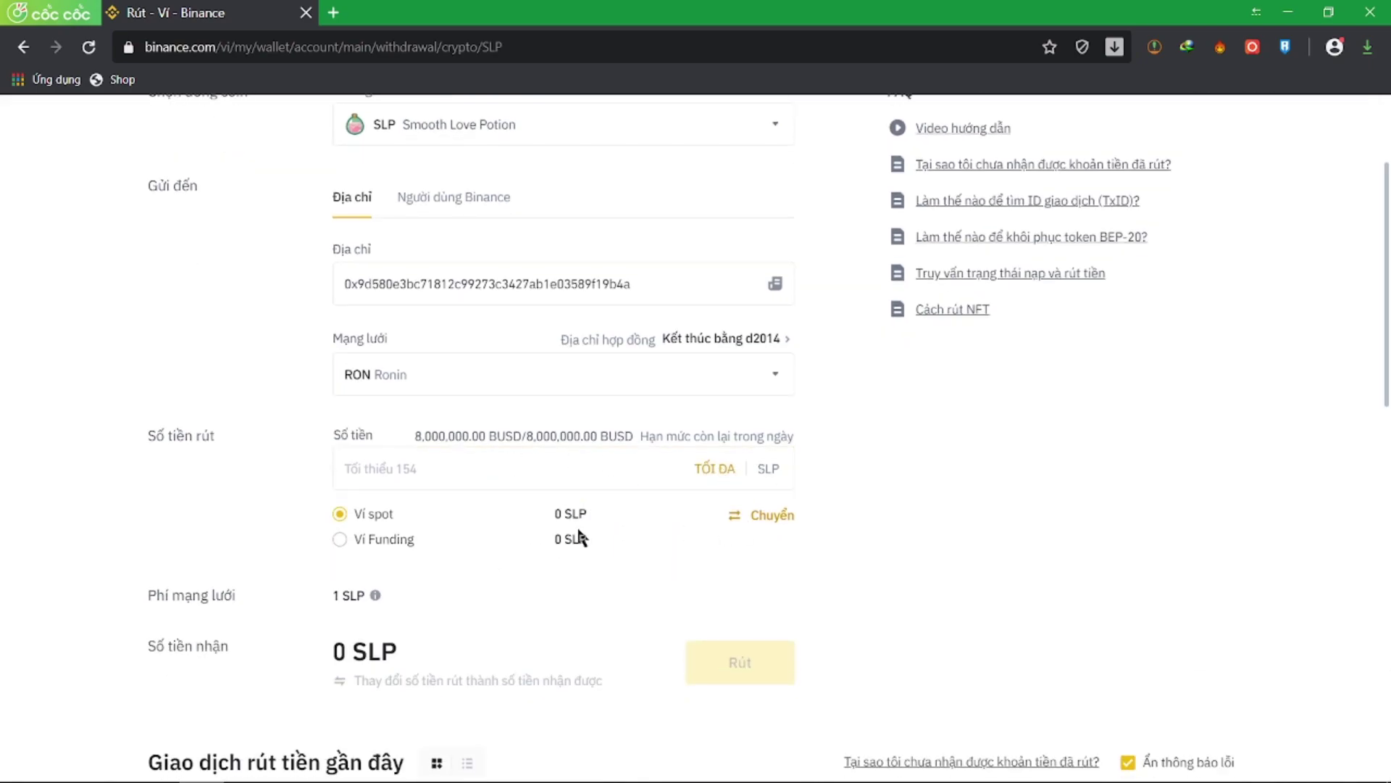
Step: Switch the source to Ví Funding and reload the page to refresh the SLP balance
click(340, 539)
scroll(348, 534, up, 3)
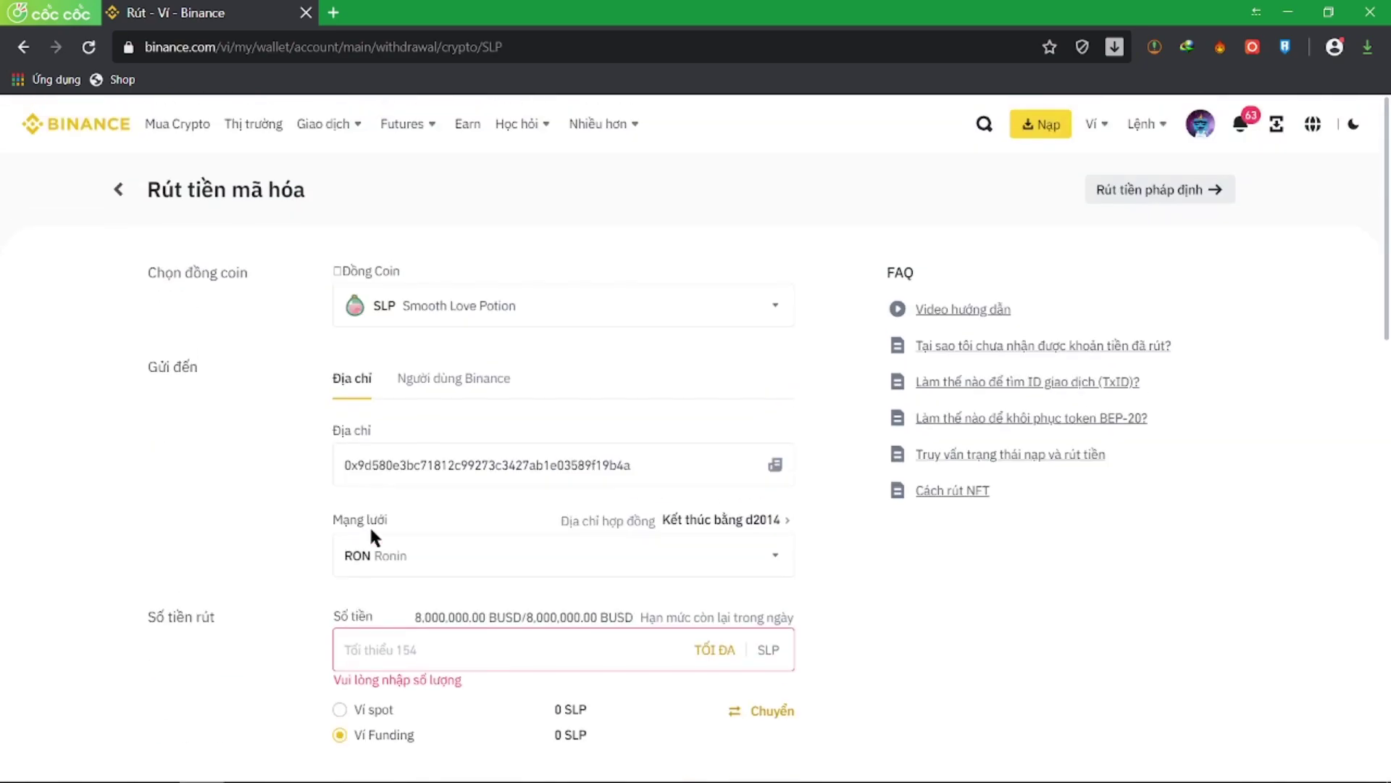
double_click(724, 655)
click(629, 648)
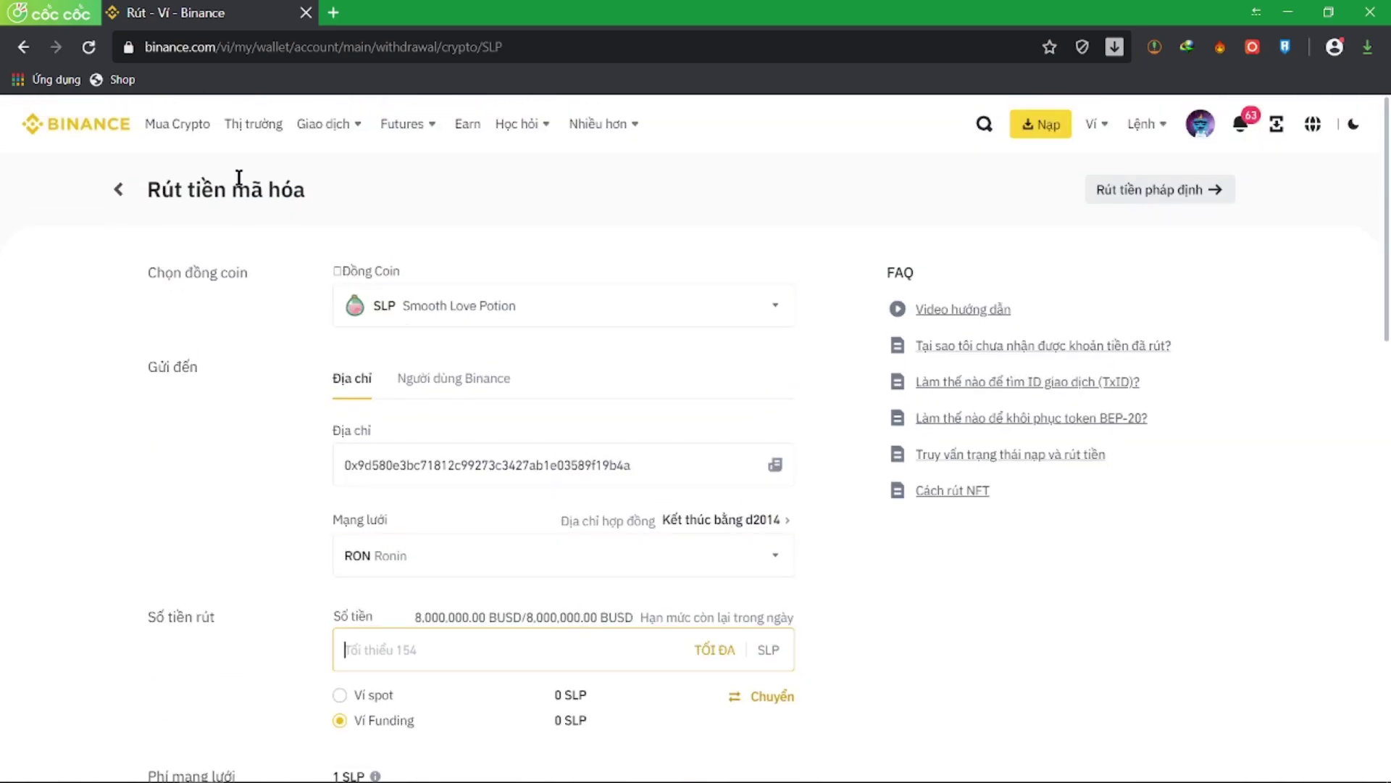
click(89, 46)
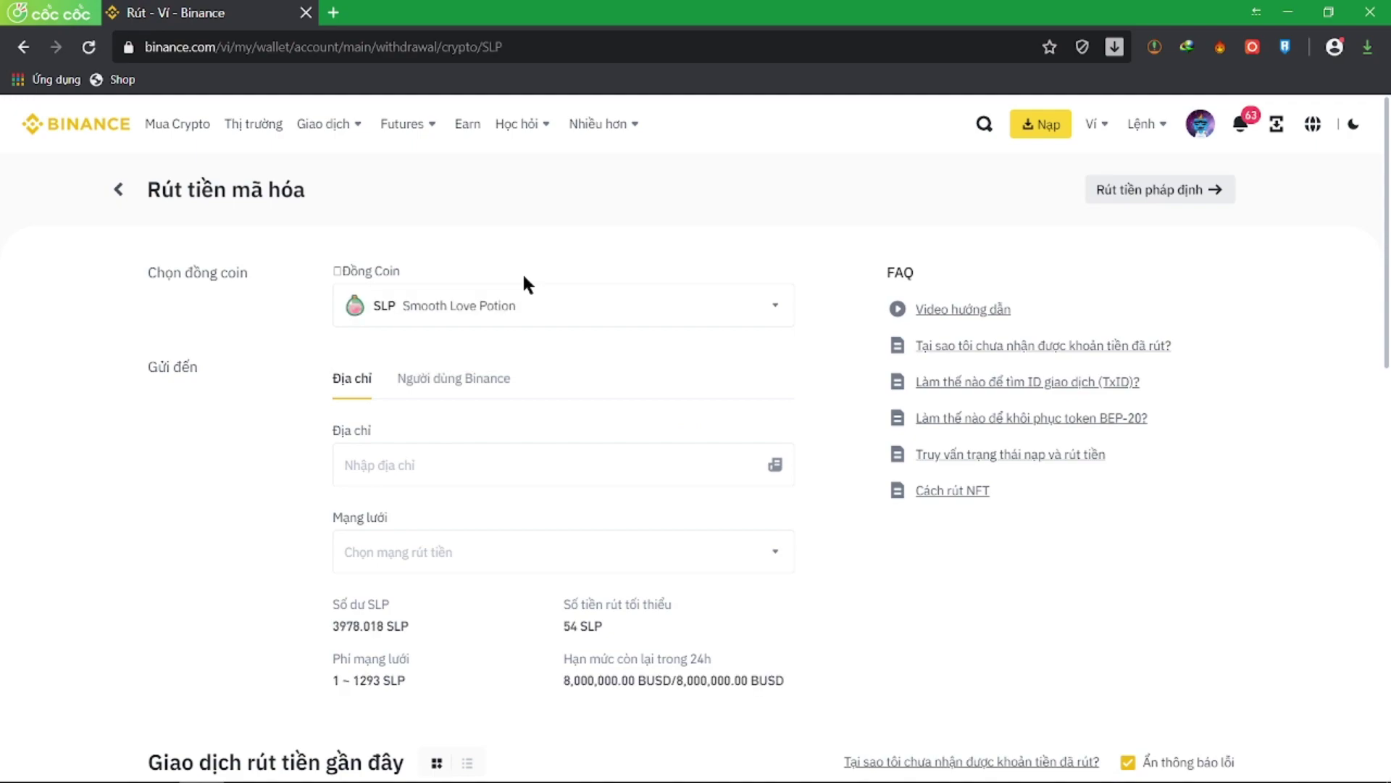
Step: Choose the RON Ronin withdrawal network and acknowledge the network warning
scroll(545, 401, down, 3)
click(398, 283)
scroll(398, 283, up, 3)
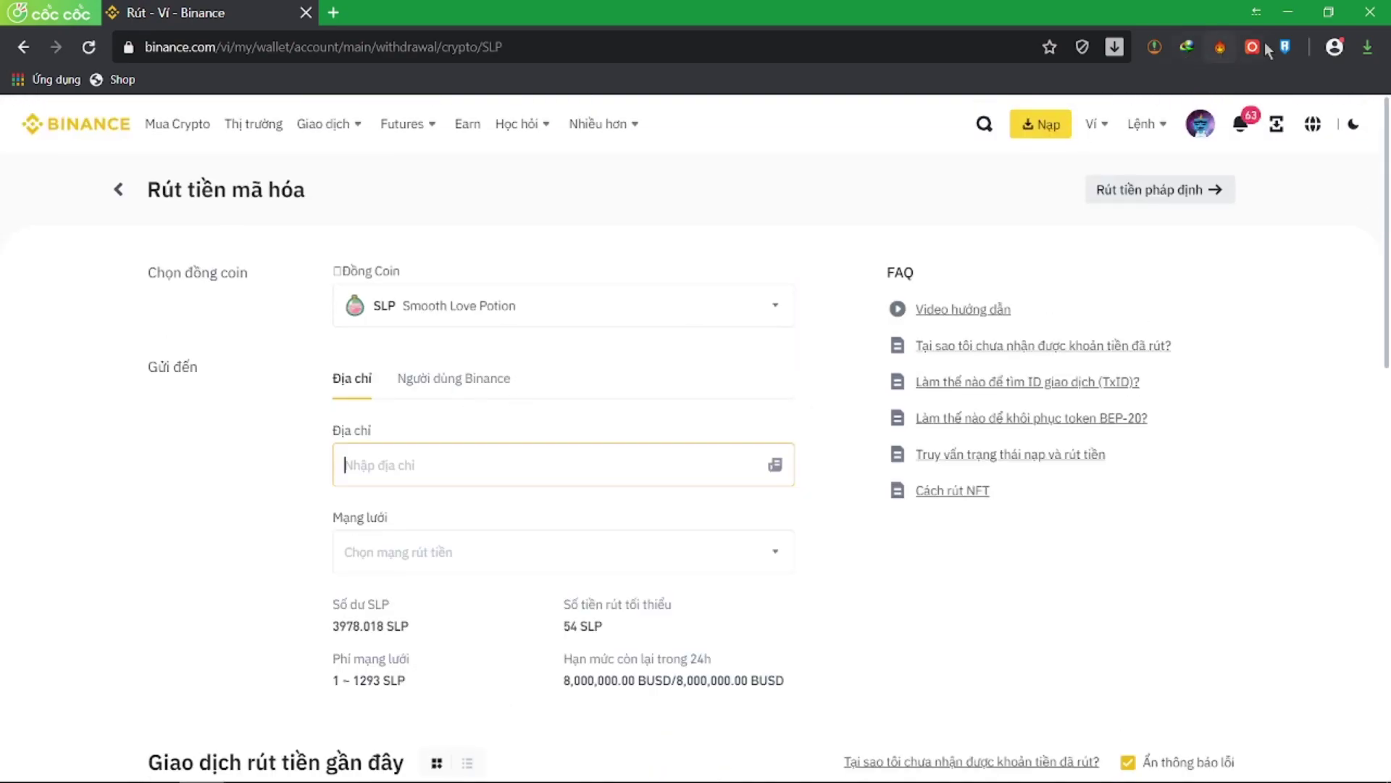
click(422, 554)
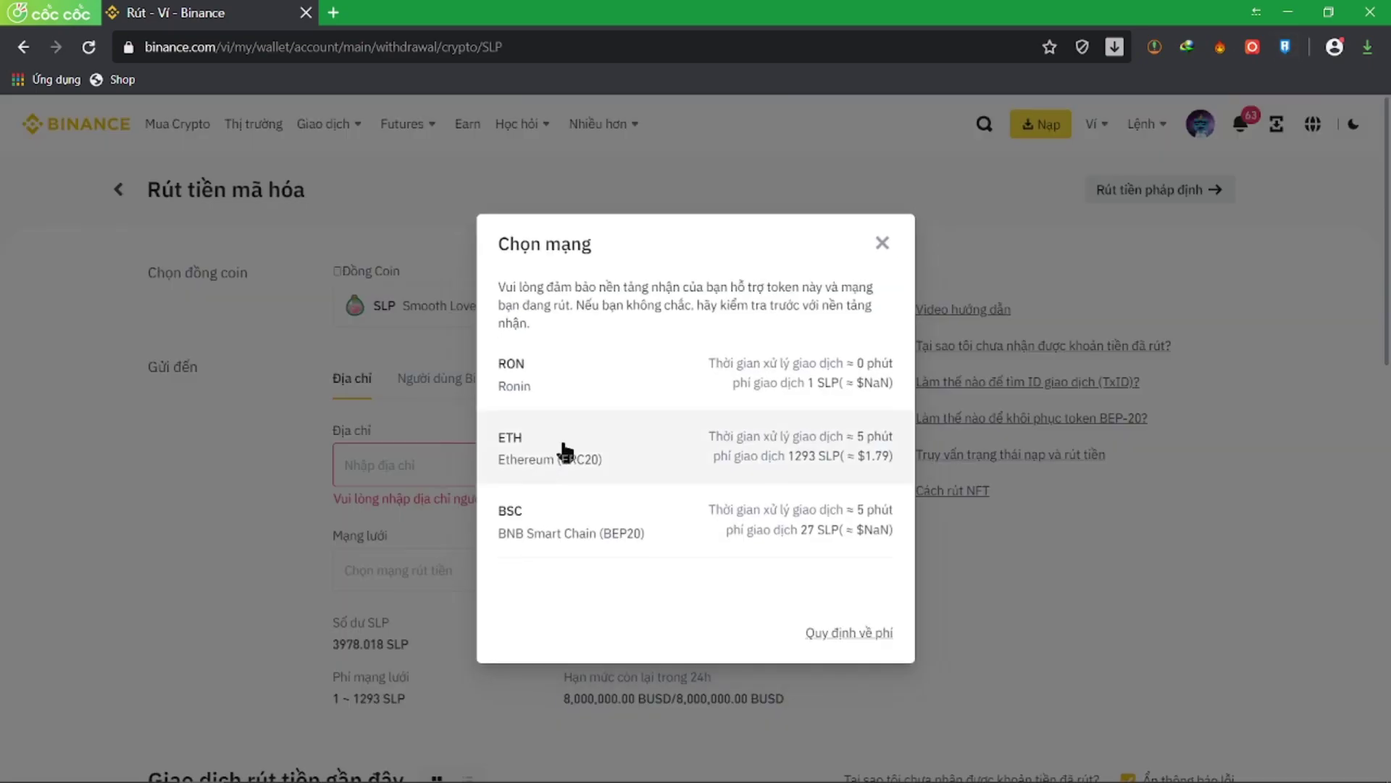
click(543, 379)
click(601, 536)
Step: Paste the Ronin wallet address and replace its ronin: prefix with 0x
click(534, 469)
key(ctrl+v)
drag(376, 466, 303, 462)
key(BackSpace)
click(350, 469)
text(0x)
Step: Reselect the Ronin network, fill the maximum 3978 SLP with TỐI ĐA, and click Rút
click(519, 554)
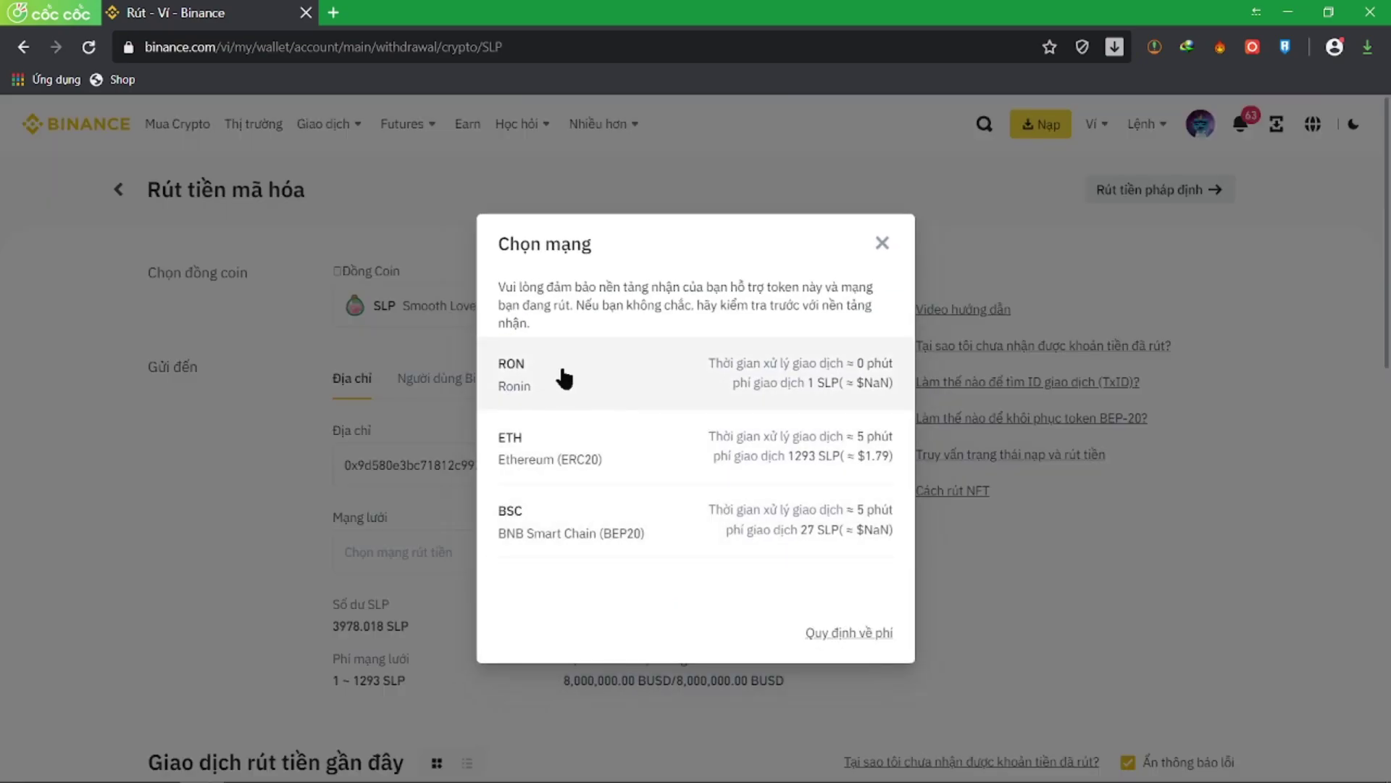
click(558, 362)
click(680, 537)
scroll(519, 545, down, 3)
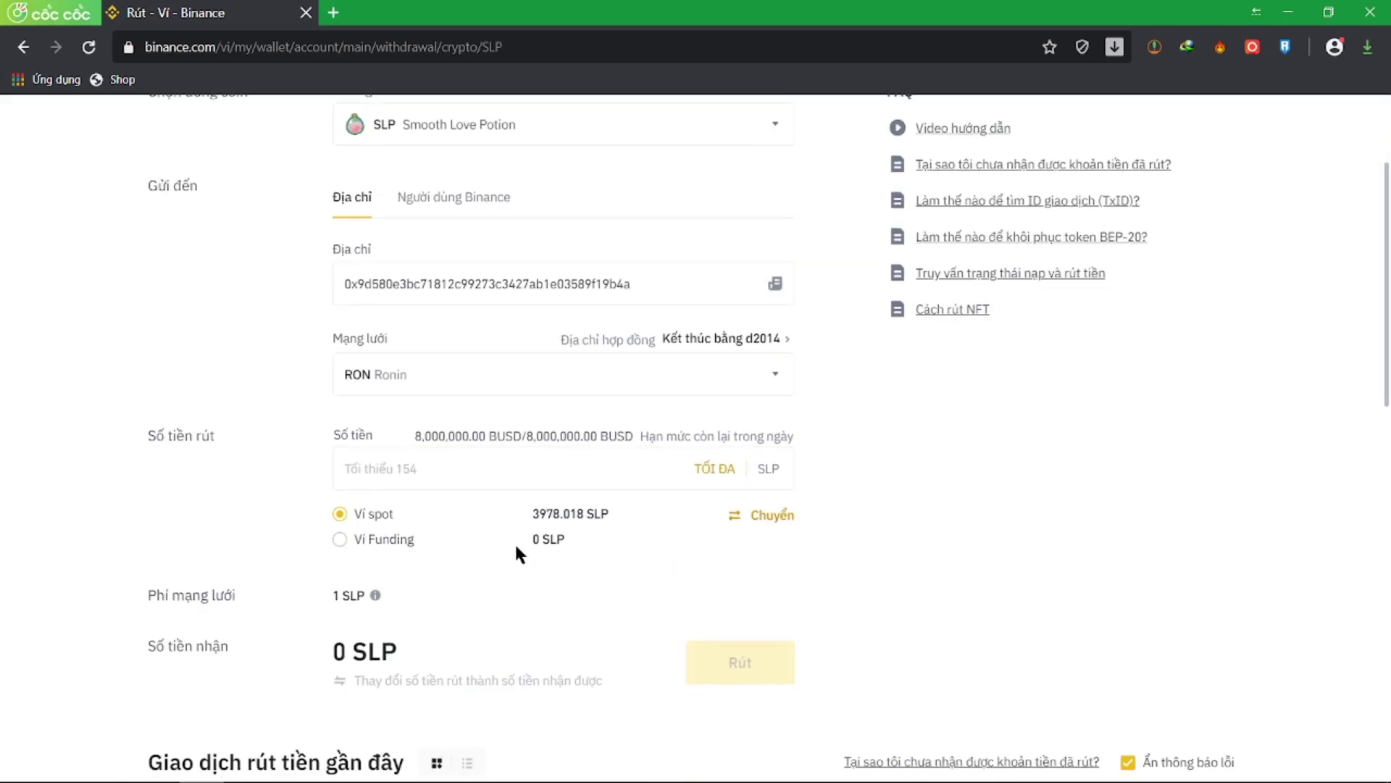
click(707, 471)
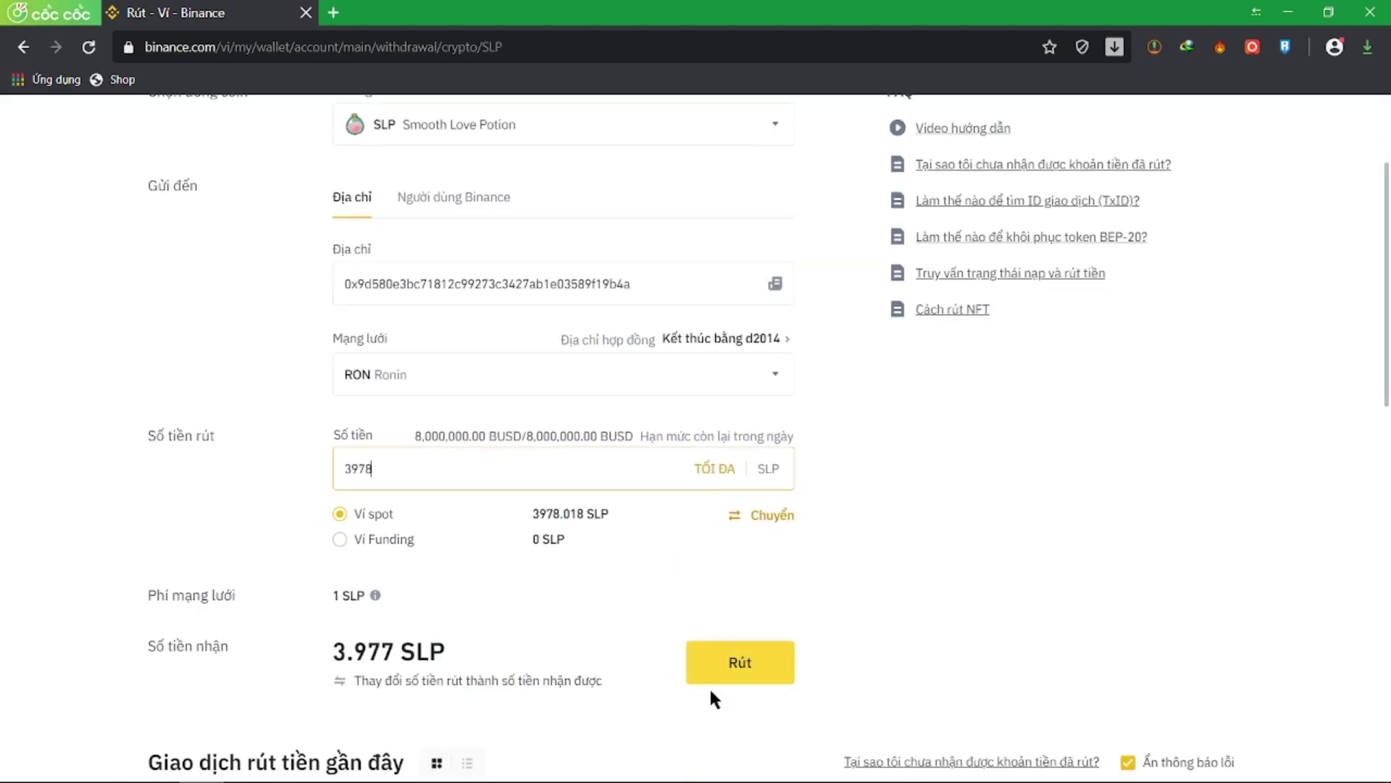
click(716, 681)
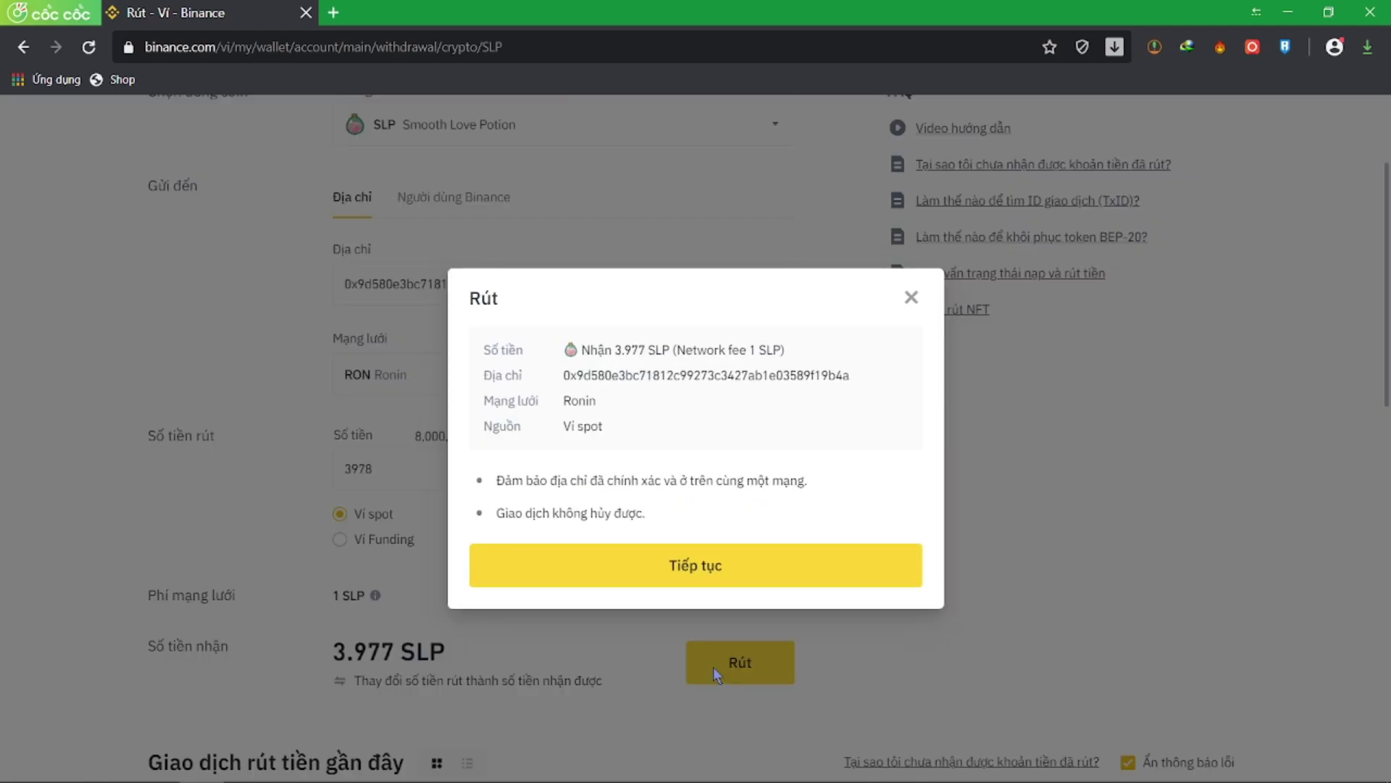
Step: Confirm the 3978 SLP withdrawal and choose email and phone codes instead of a passkey
click(648, 567)
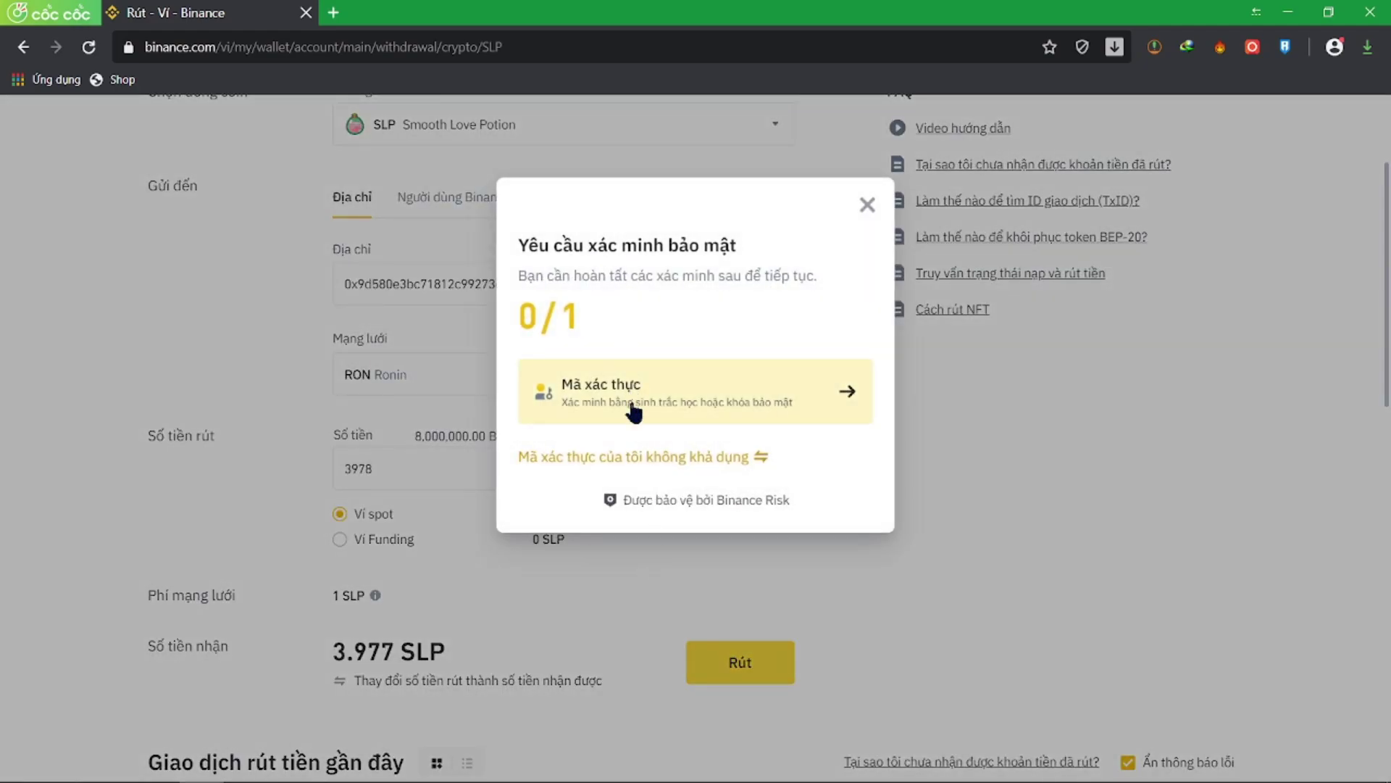
click(758, 394)
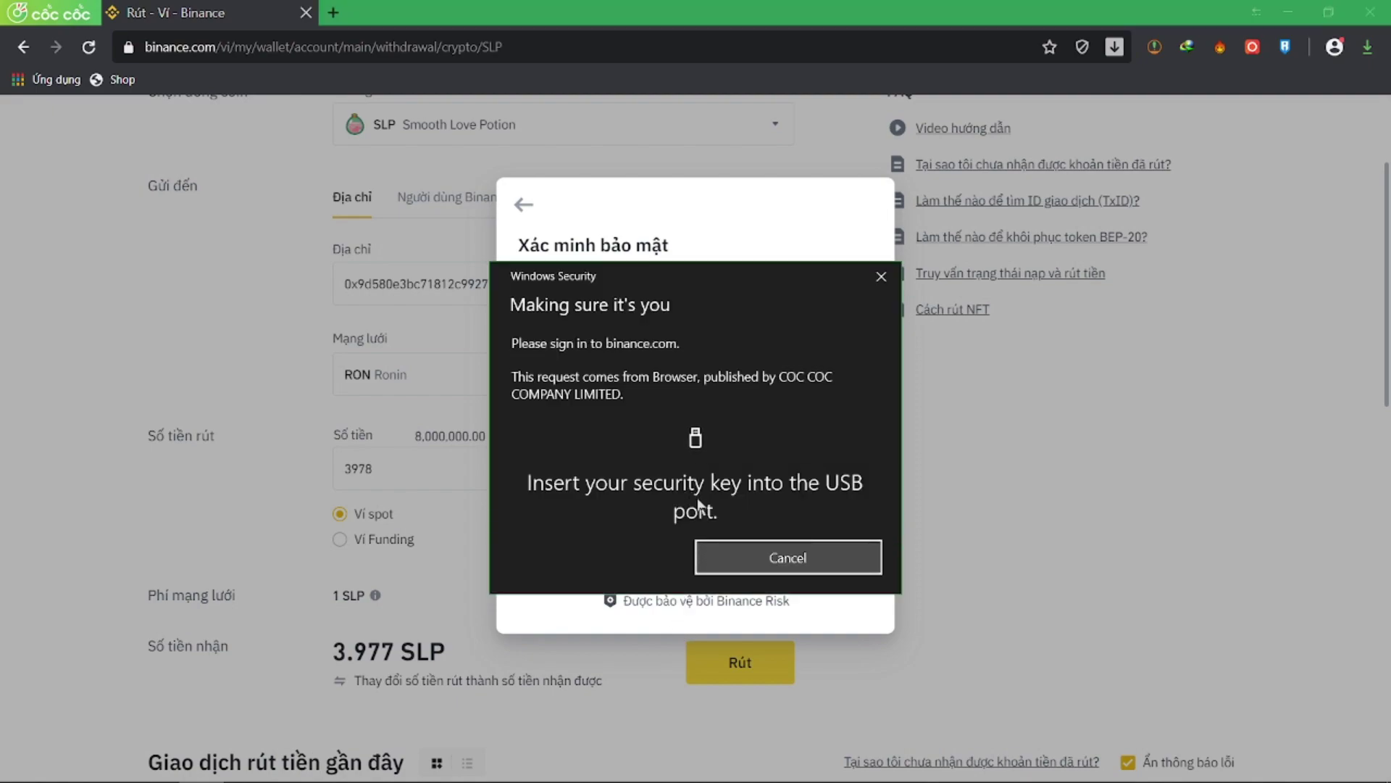
click(736, 558)
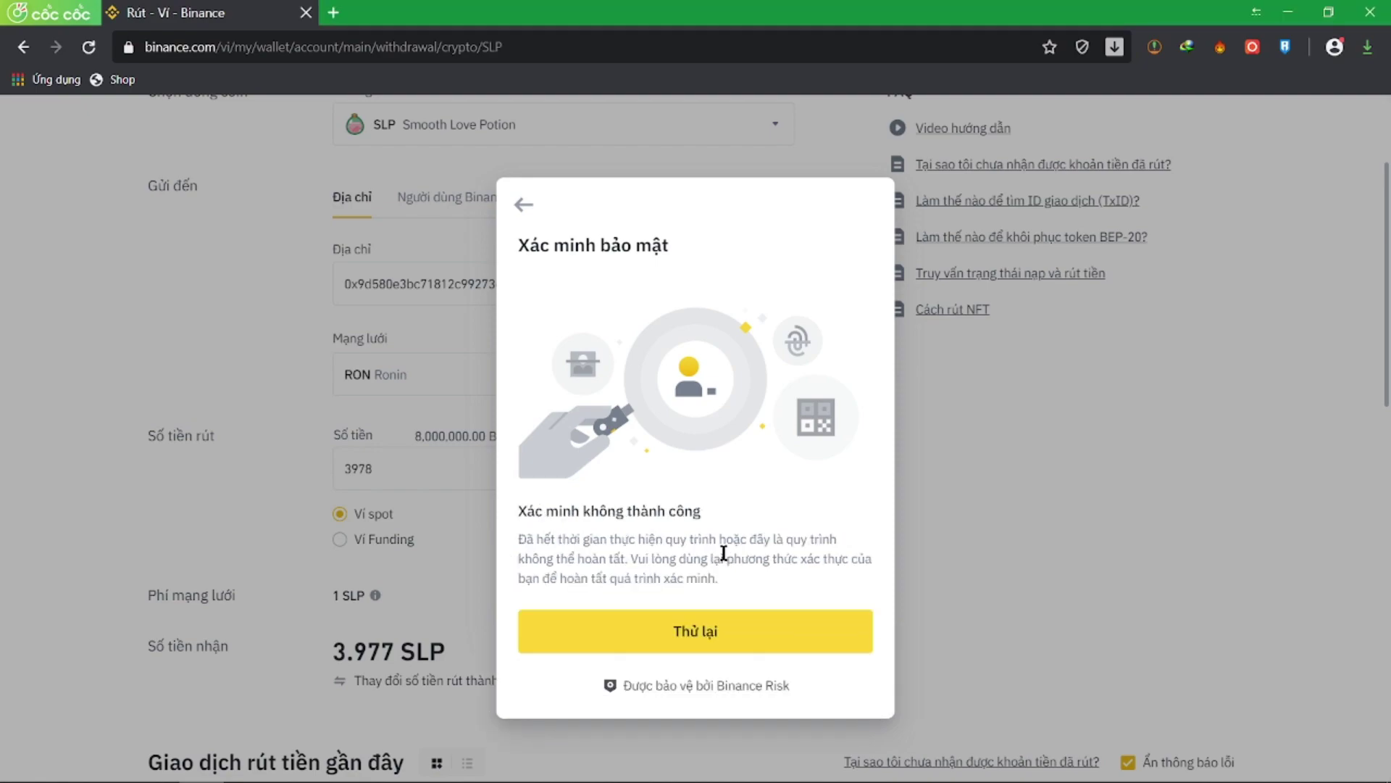
click(523, 208)
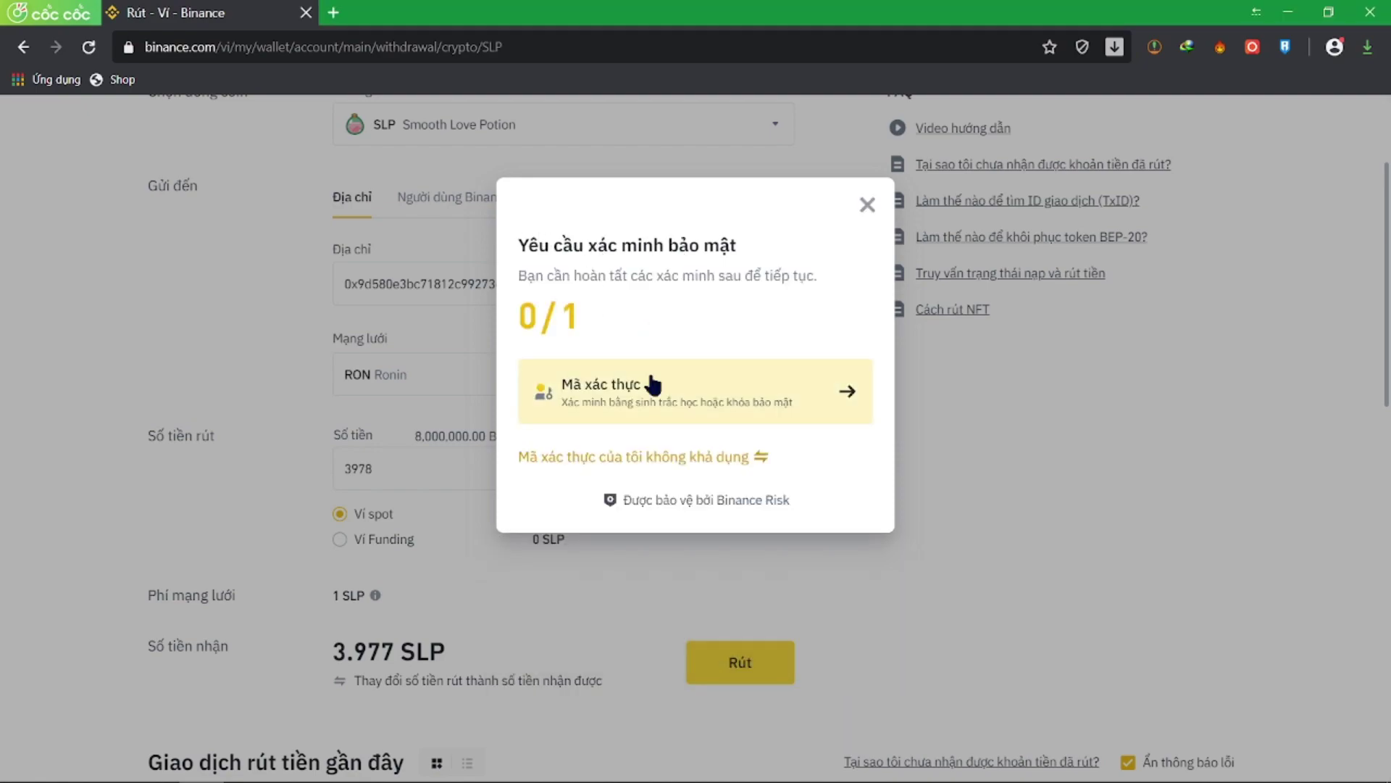
click(762, 457)
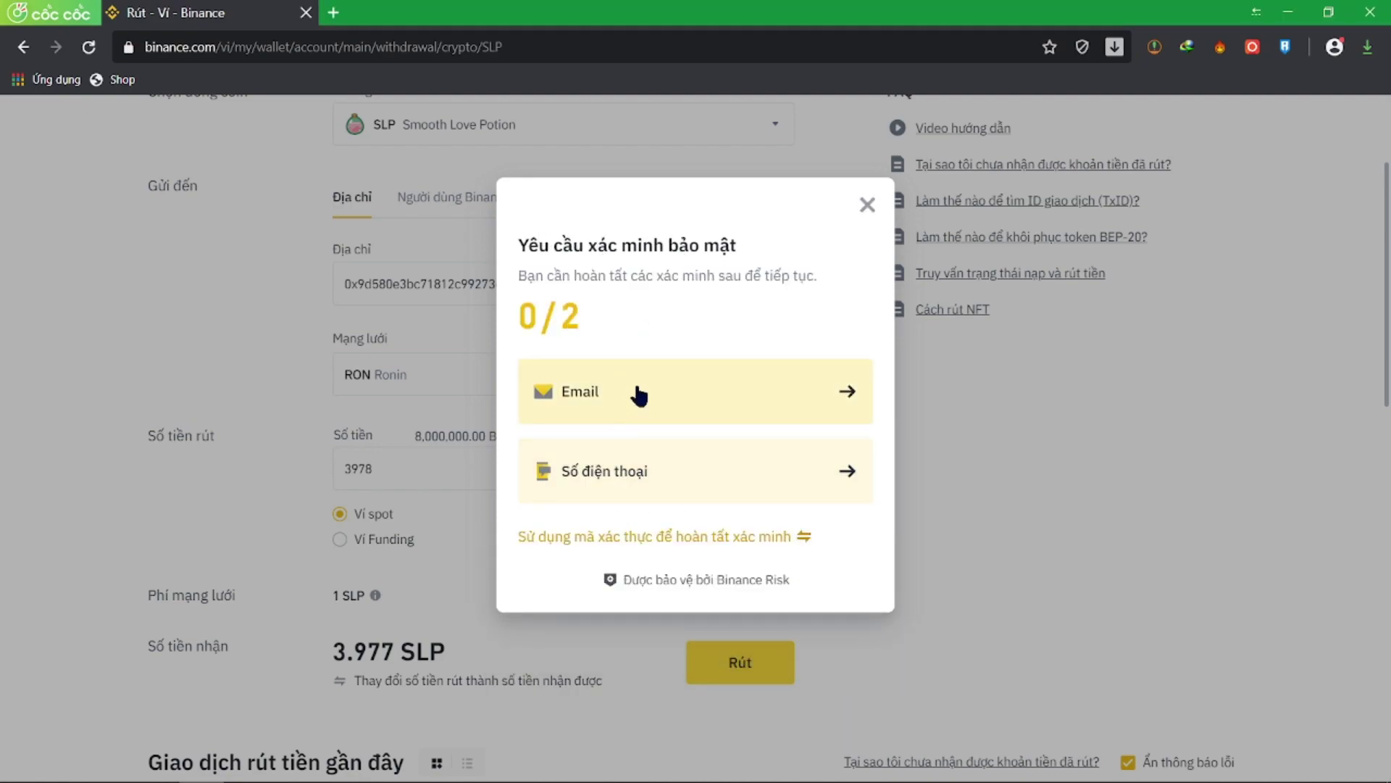
click(655, 391)
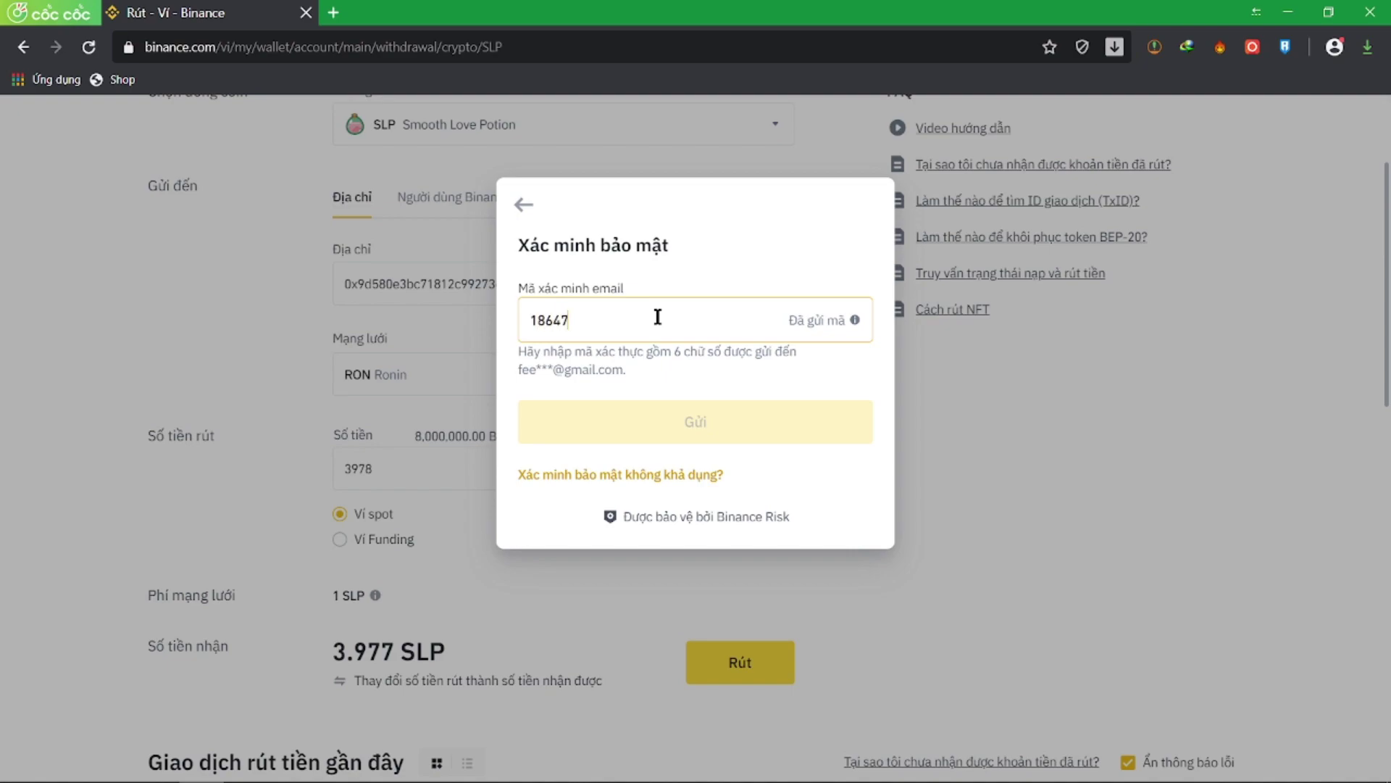
Step: Enter the email and SMS verification codes to submit the withdrawal, then check the Ronin wallet
text(5)
click(660, 464)
click(842, 320)
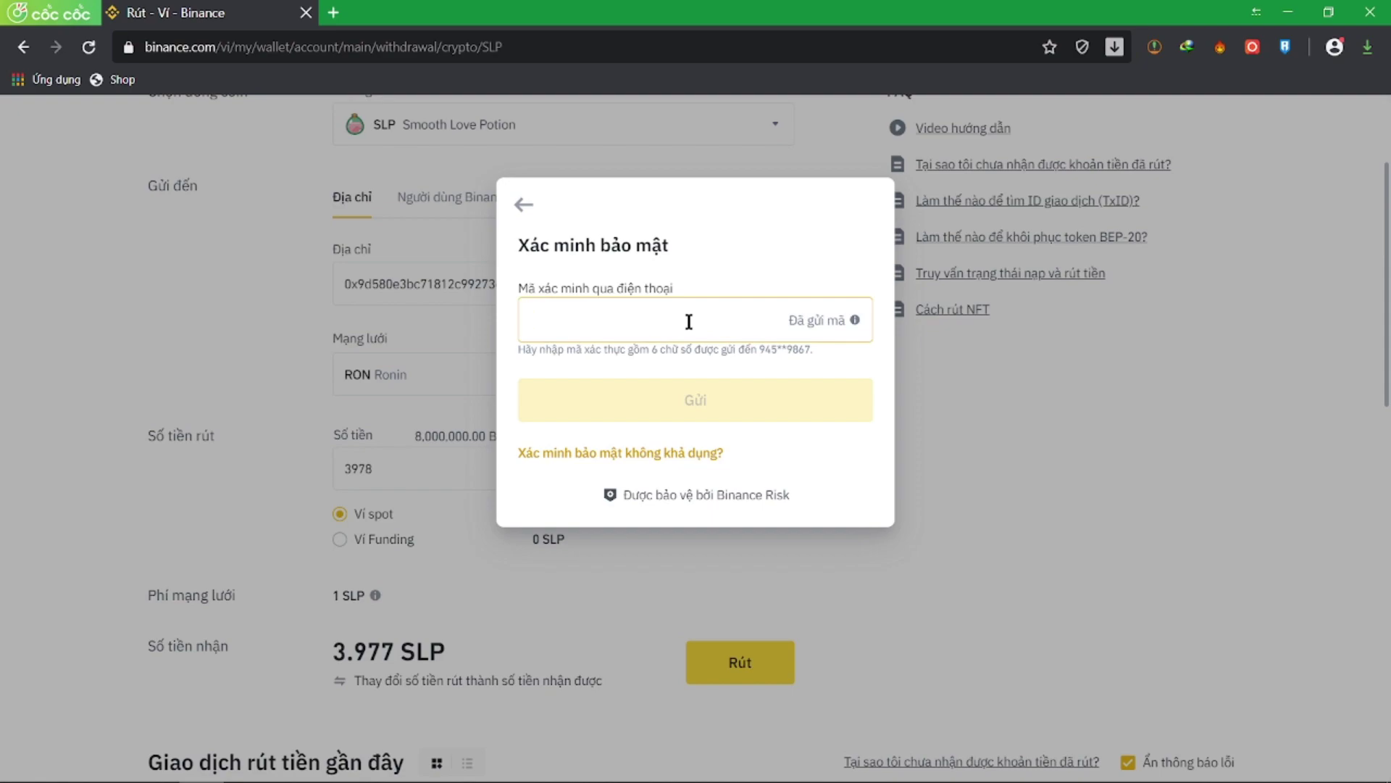
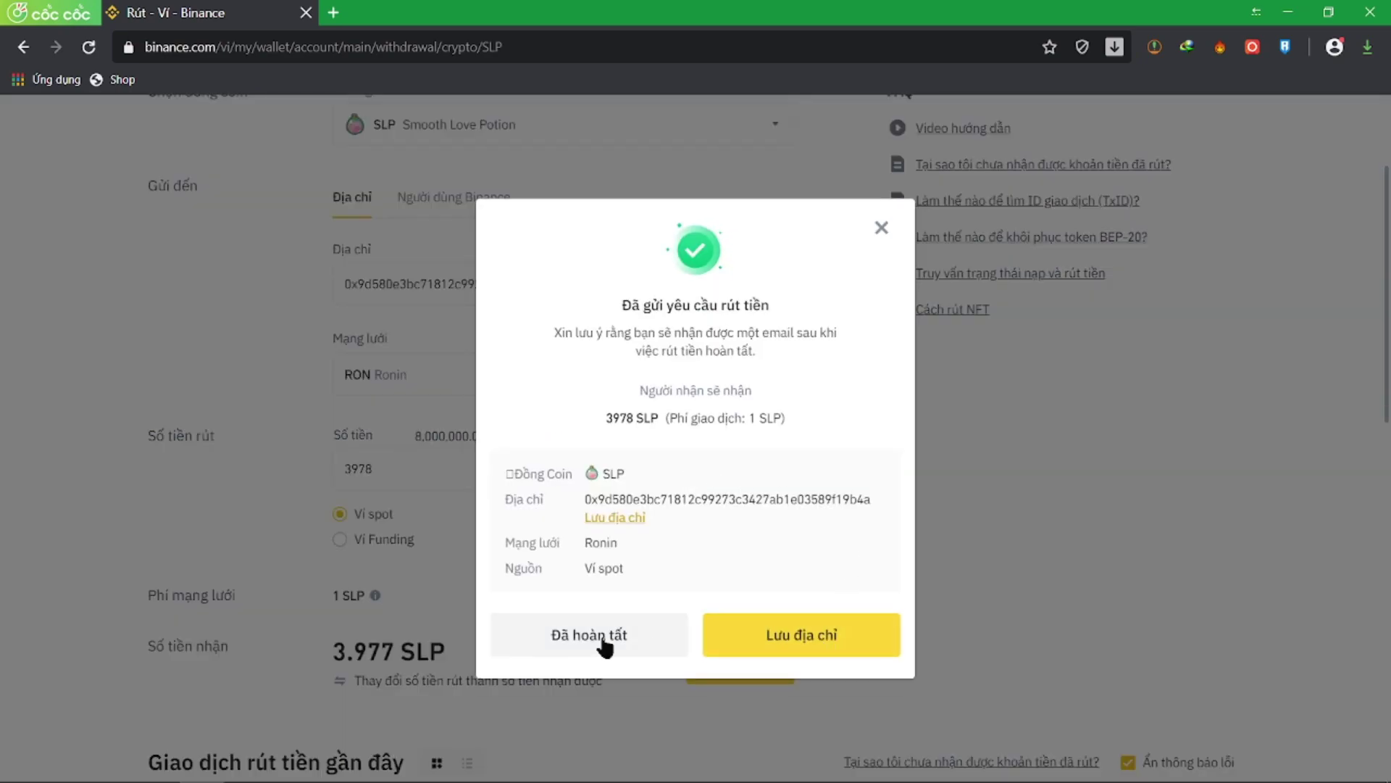
click(655, 648)
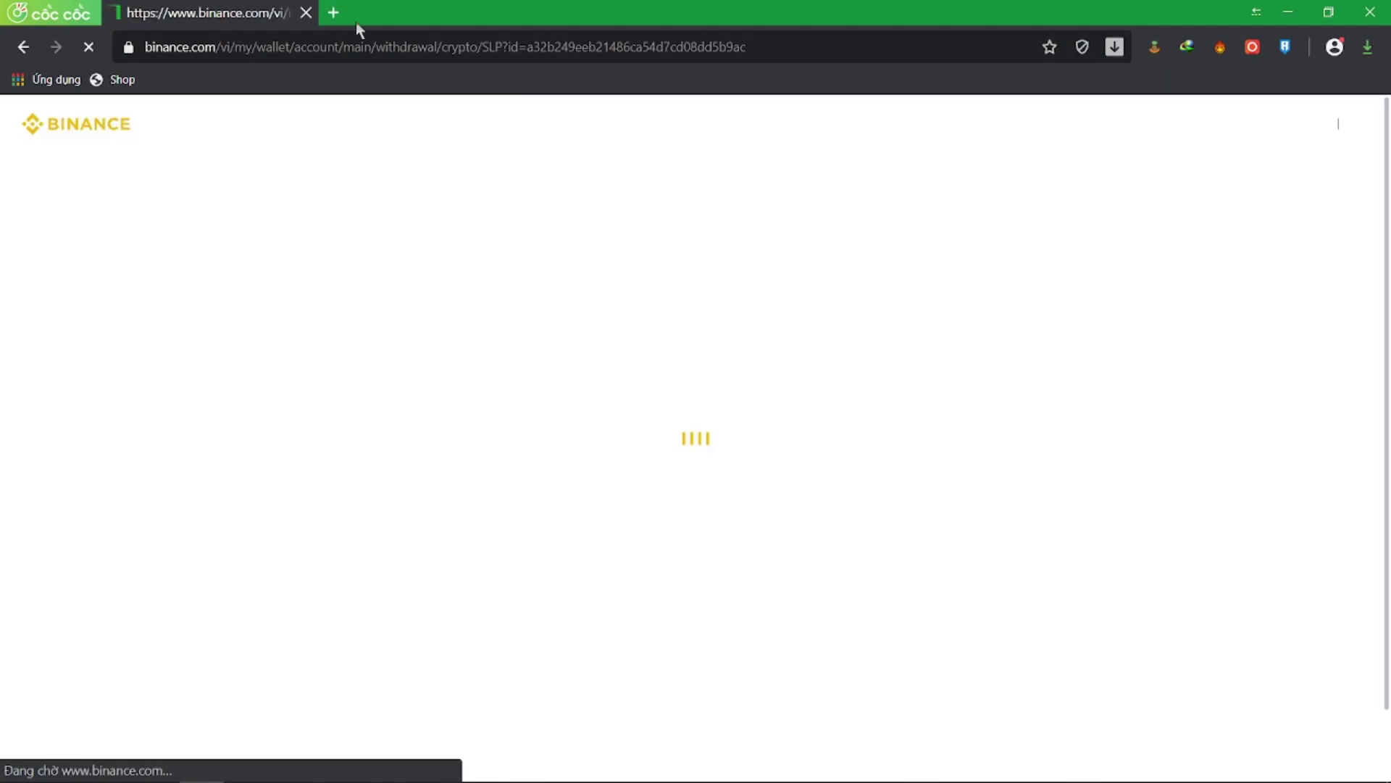
click(1284, 48)
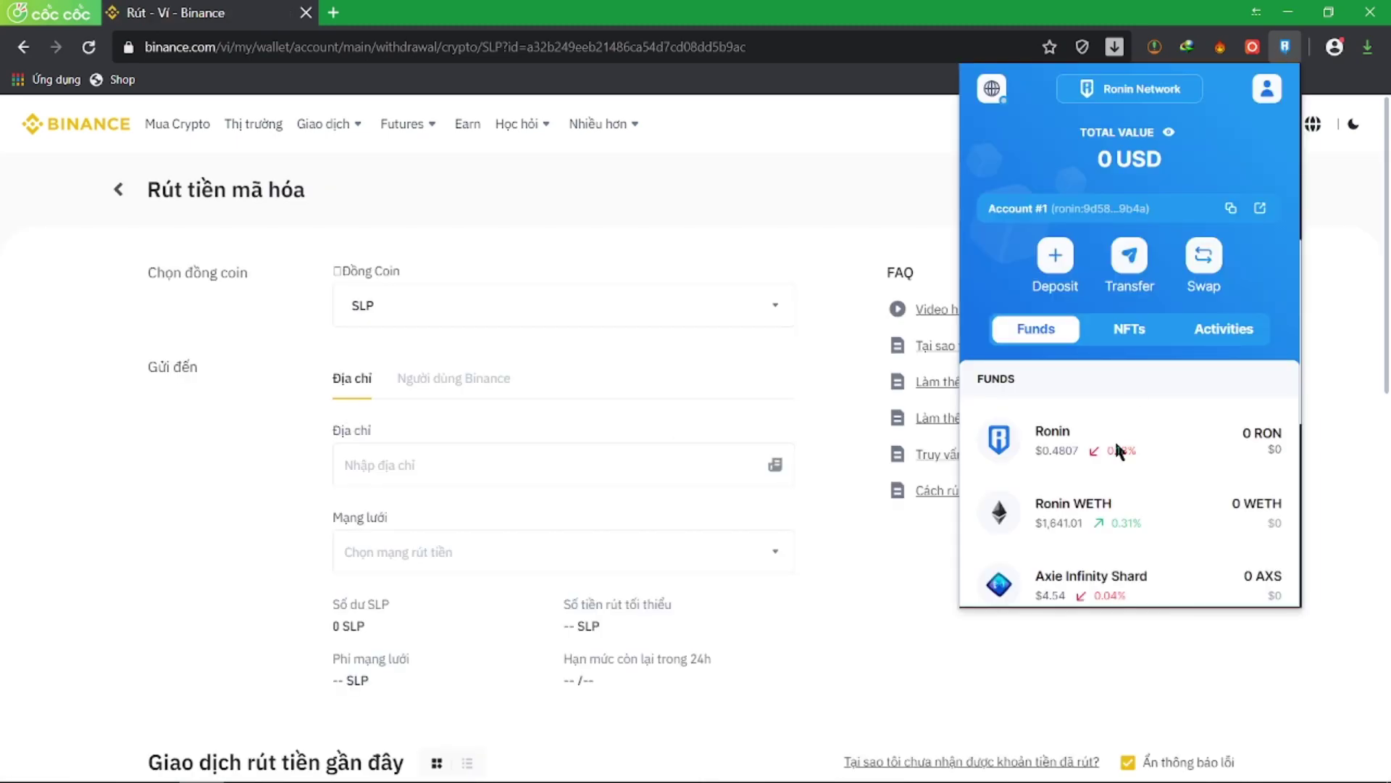
scroll(1132, 435, down, 3)
scroll(1140, 508, up, 3)
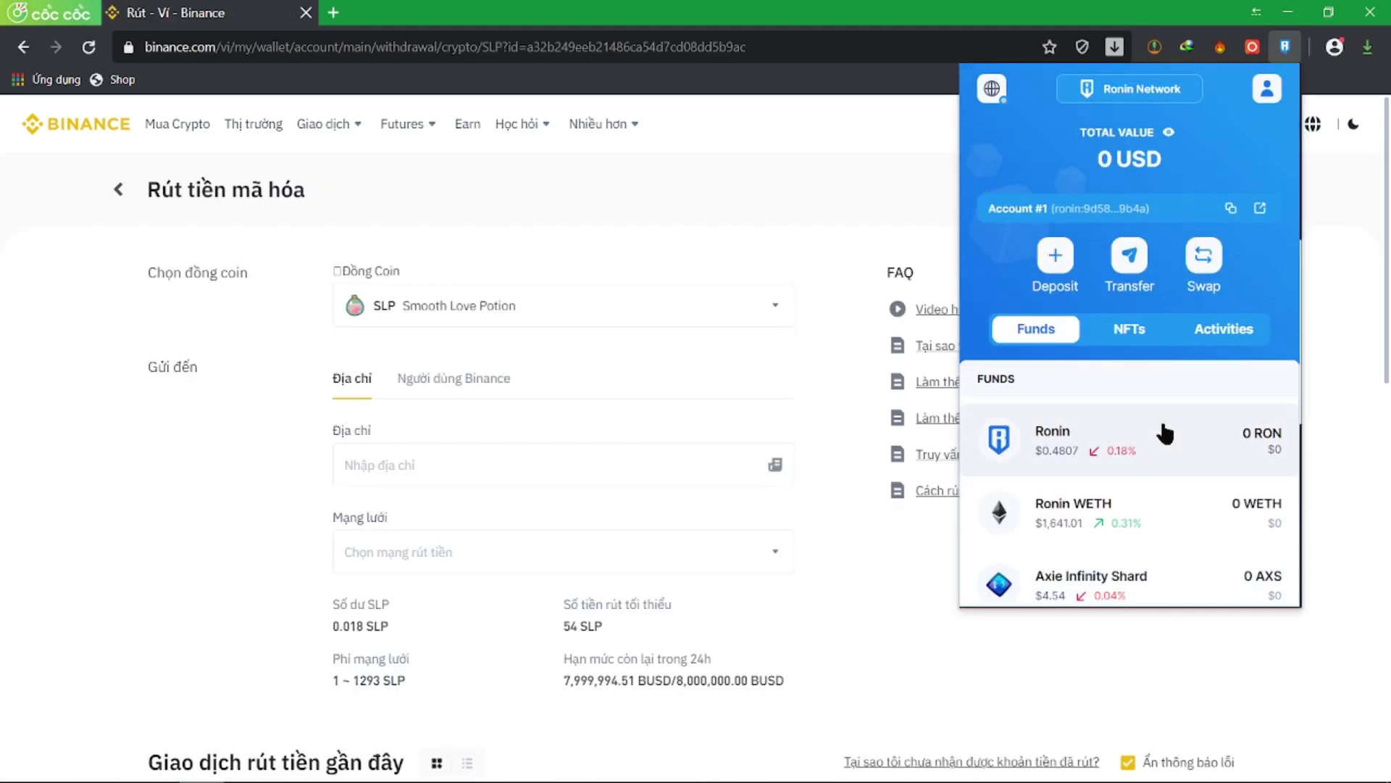
click(1277, 72)
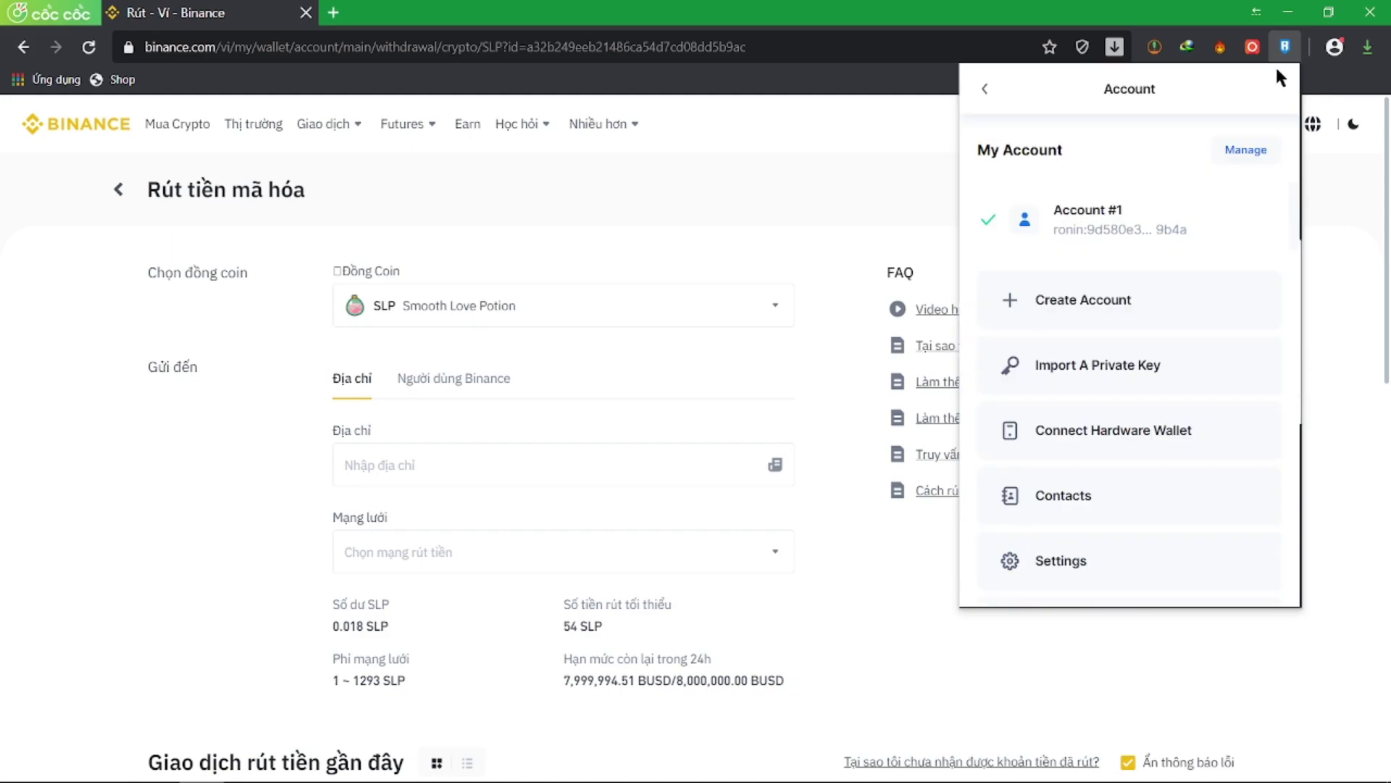
click(984, 89)
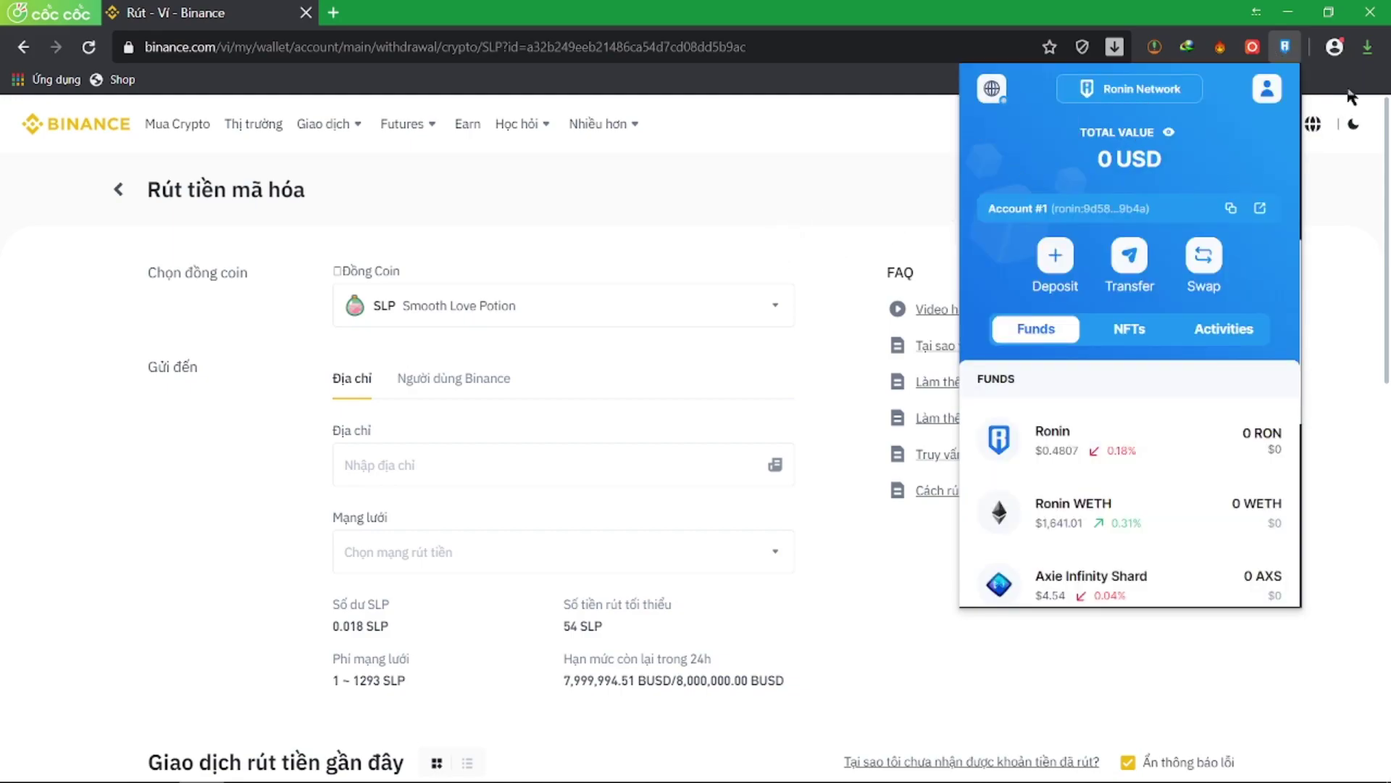
click(1284, 47)
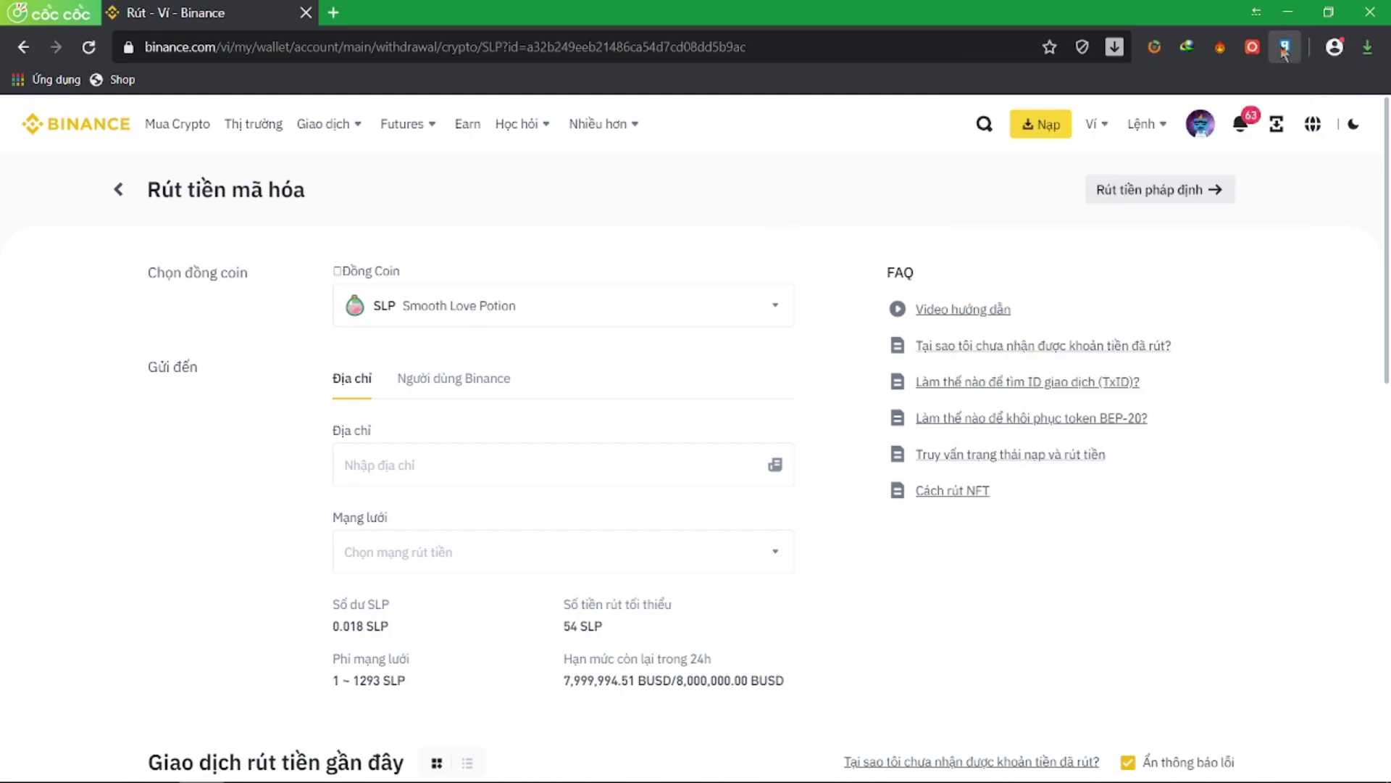
click(1285, 47)
Step: Check the Ronin wallet's total value and scroll down to its Smooth Love Potion balance
triple_click(1164, 161)
scroll(1014, 504, down, 3)
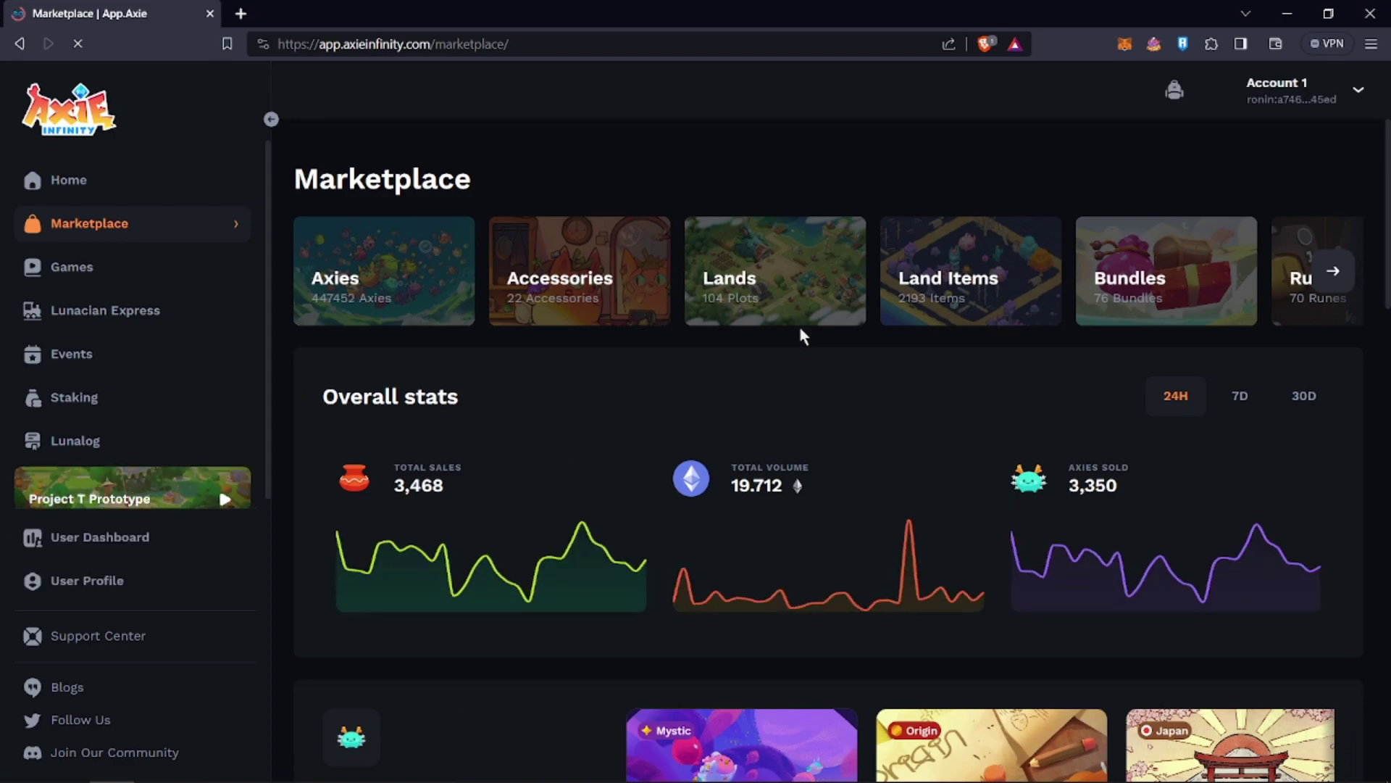
Step: Open the Origins Portal Tokens view from the Account 1 menu and select the wallet's 3977 SLP
click(1358, 89)
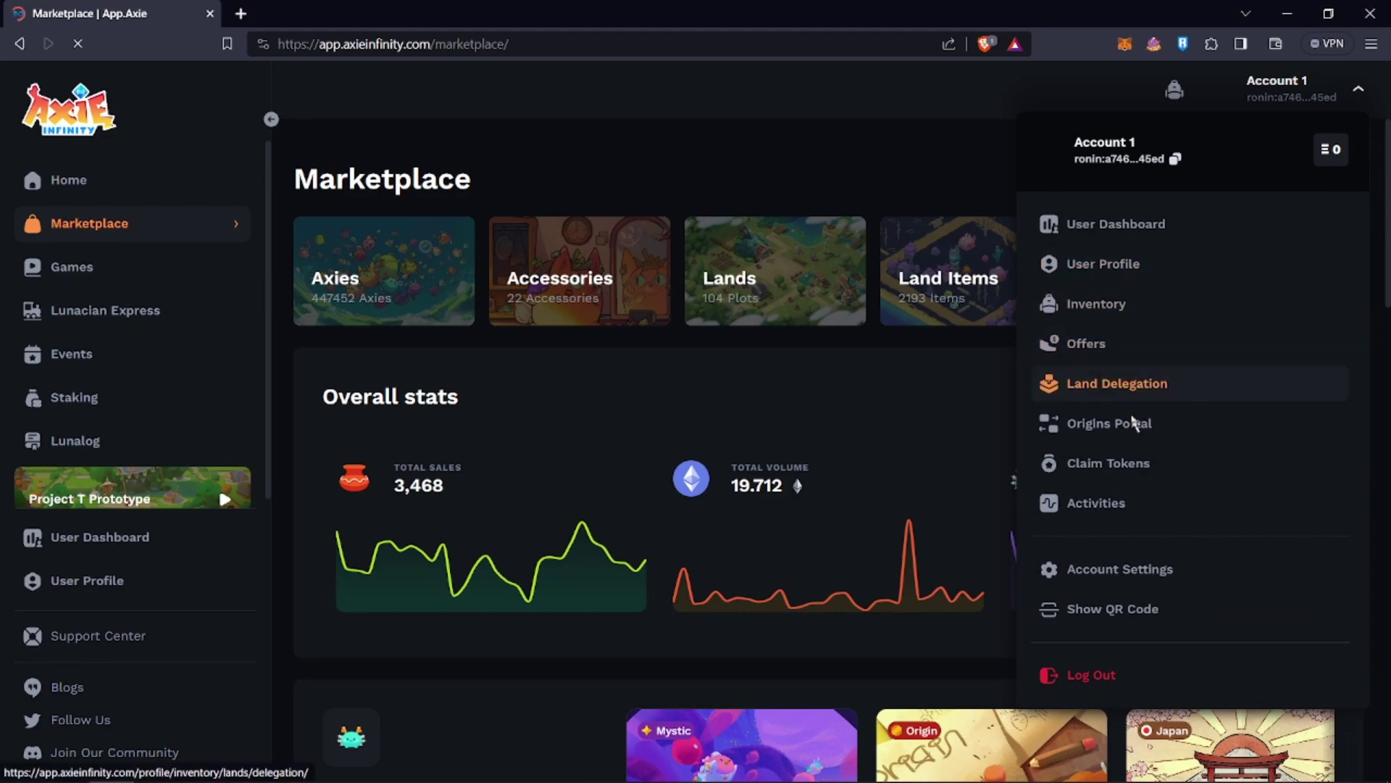
click(1132, 428)
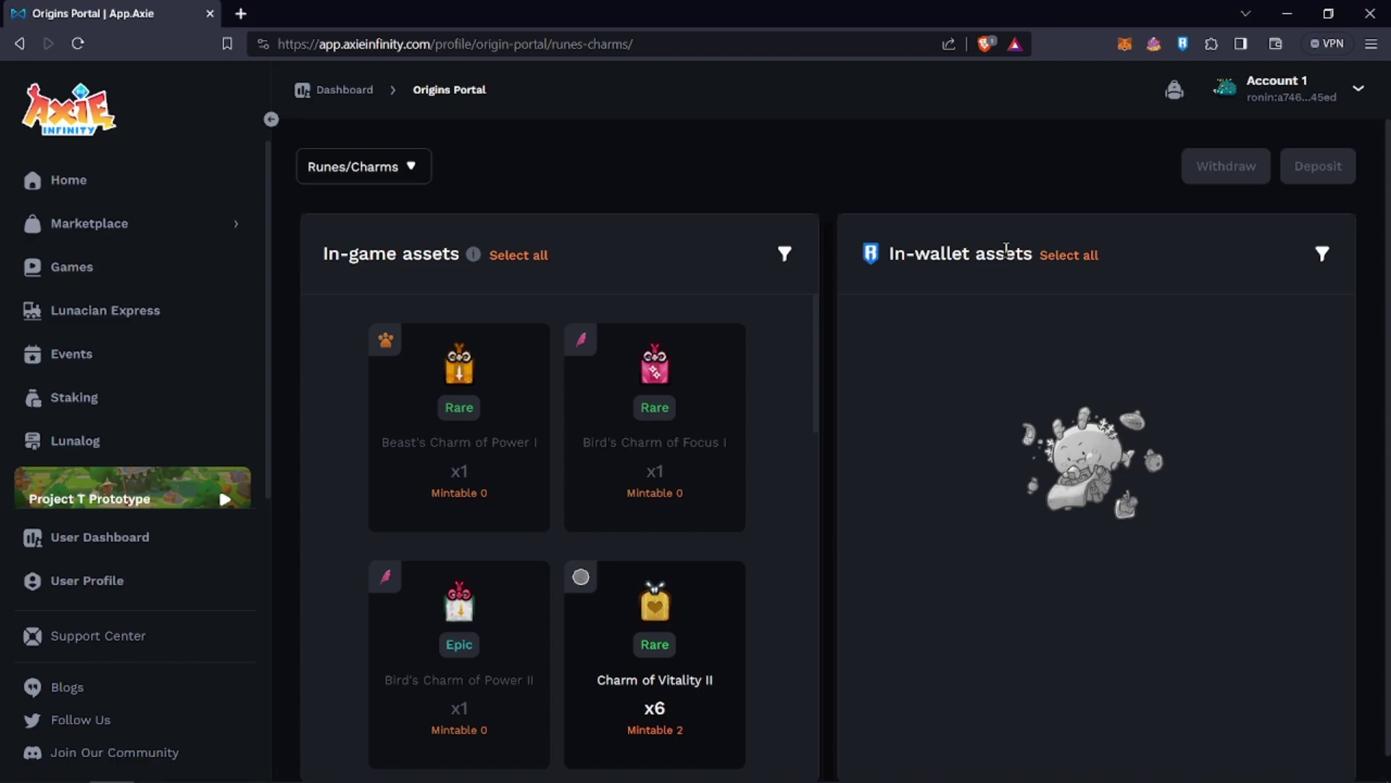
click(406, 178)
click(368, 251)
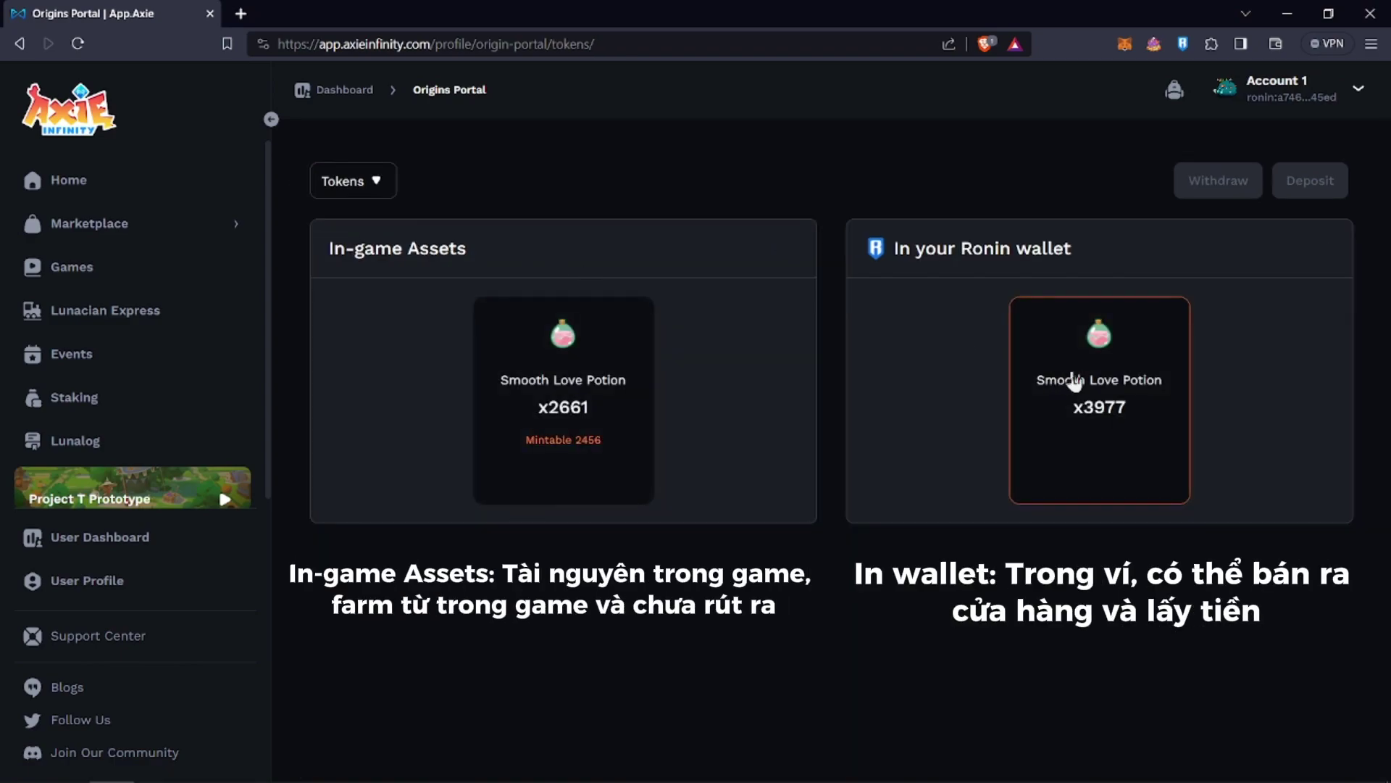
click(1074, 382)
Step: Deposit all 3977 SLP into the game, approve it in Ronin, and reload to see 0 left
click(1302, 181)
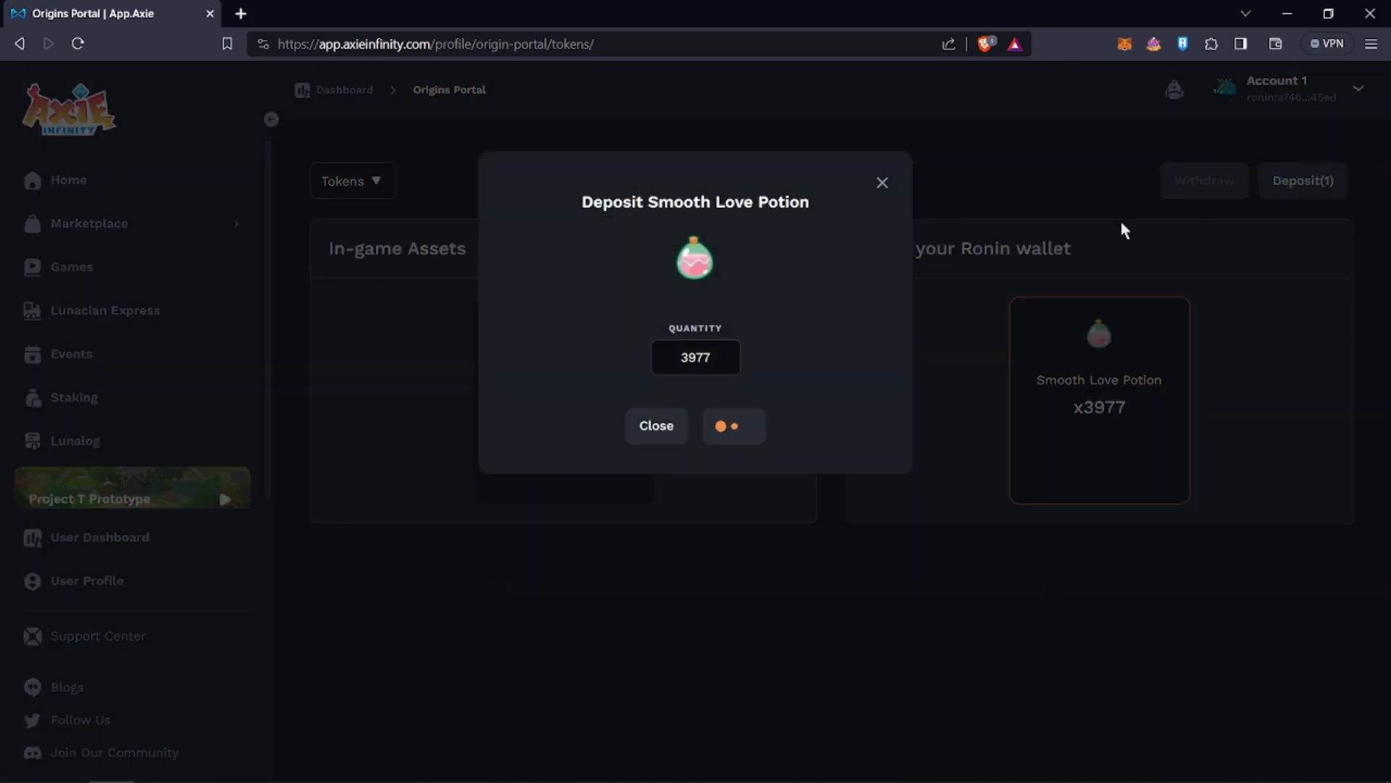
click(724, 417)
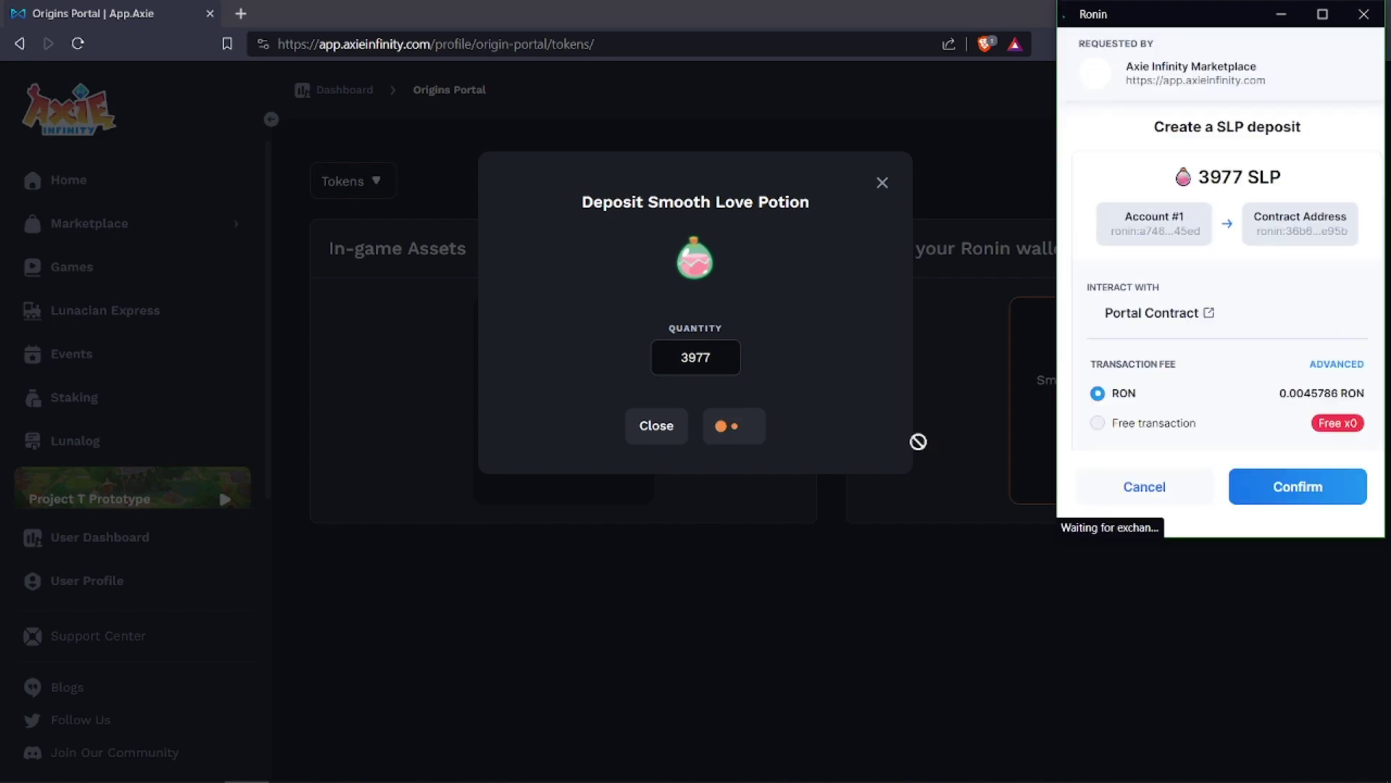
click(1299, 491)
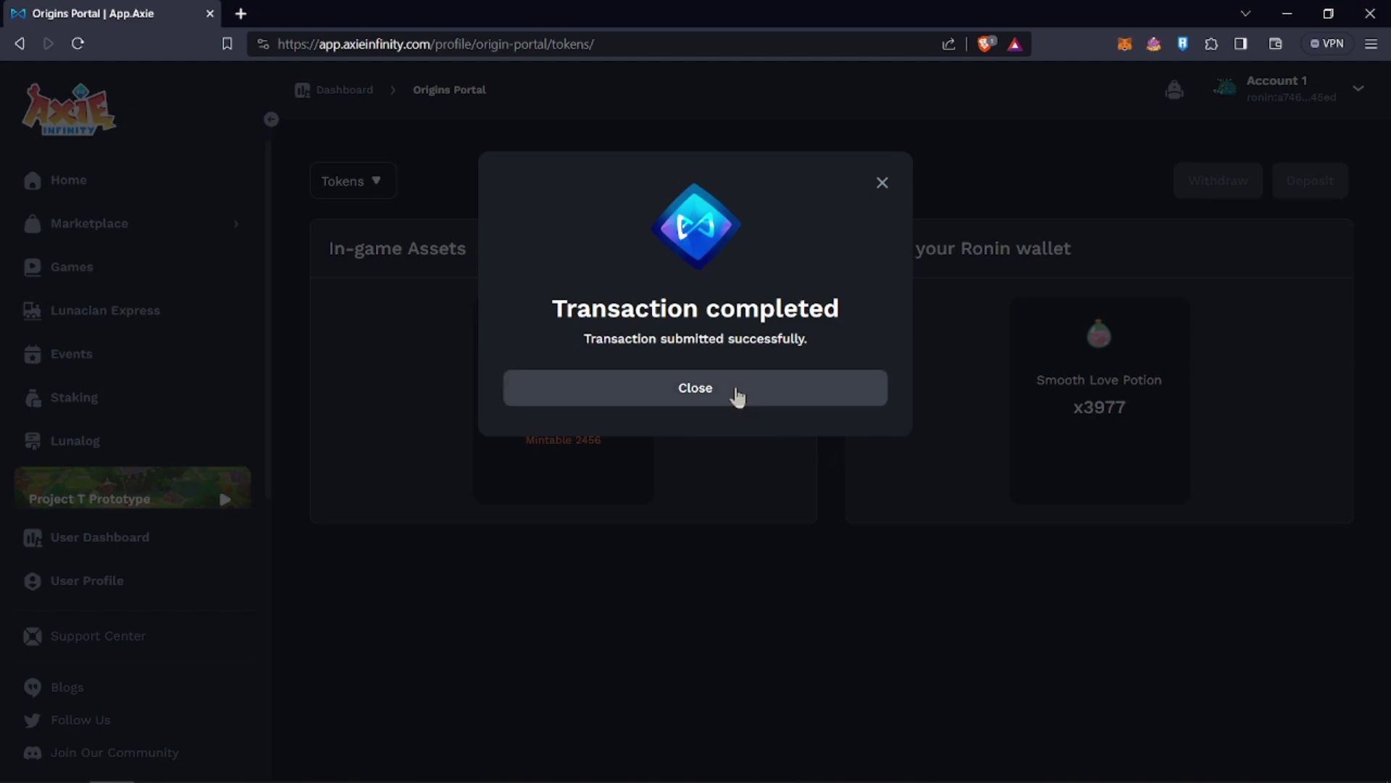
click(737, 395)
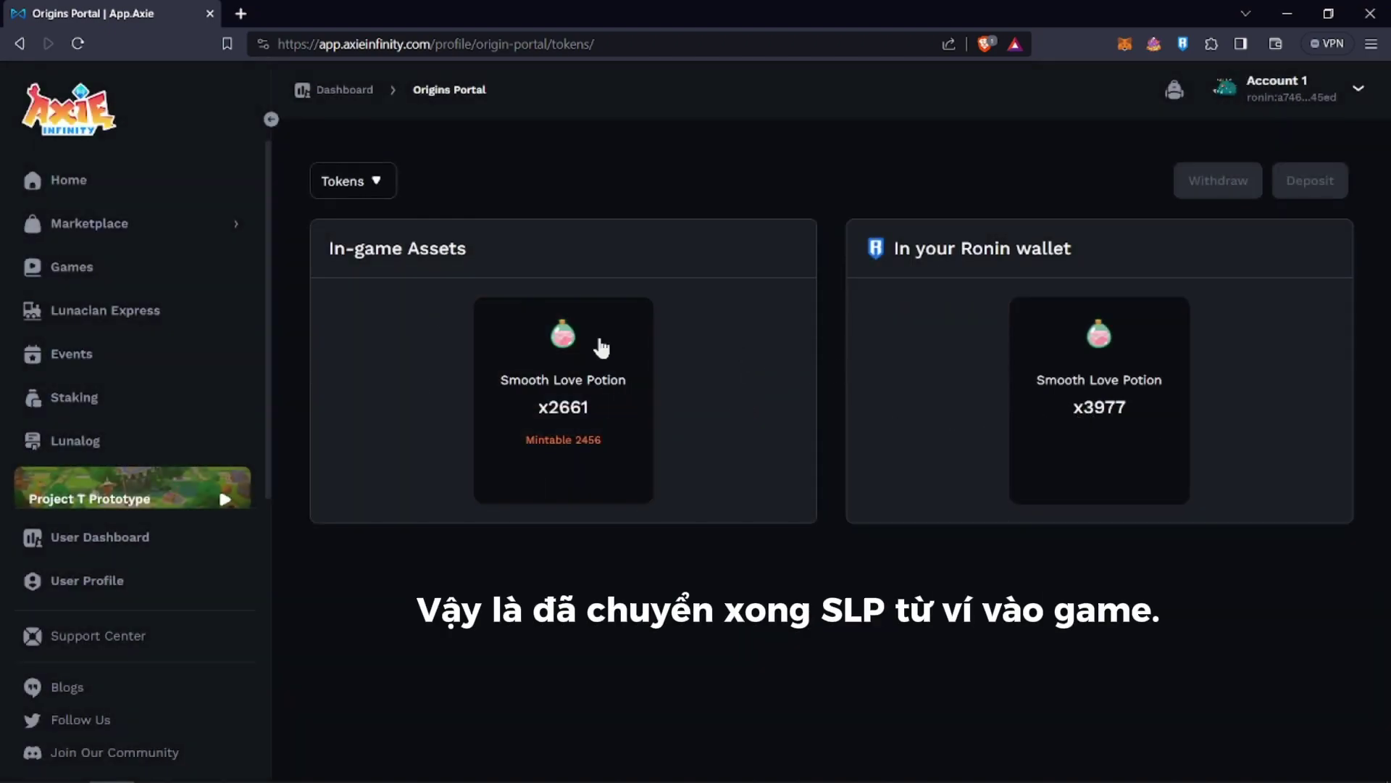
click(78, 43)
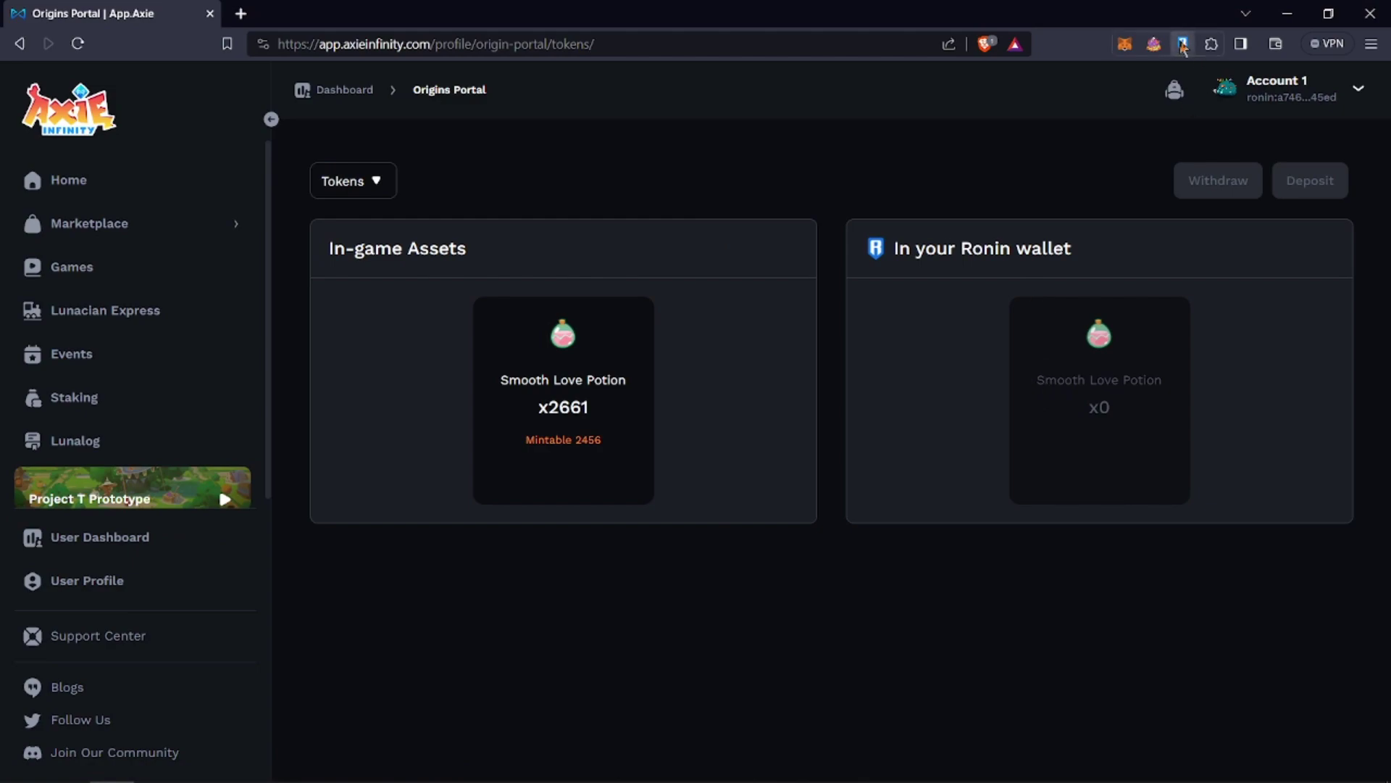
click(1182, 45)
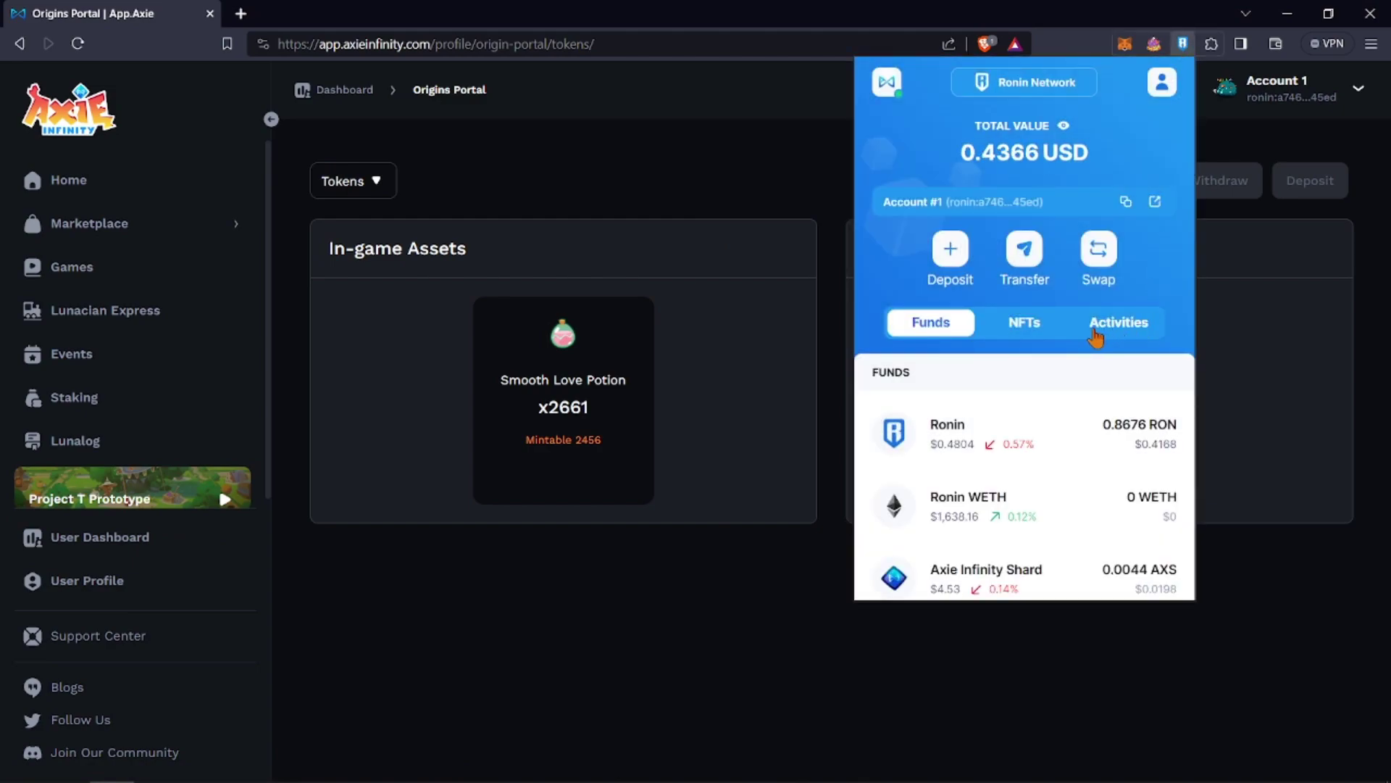
click(1033, 326)
click(1107, 332)
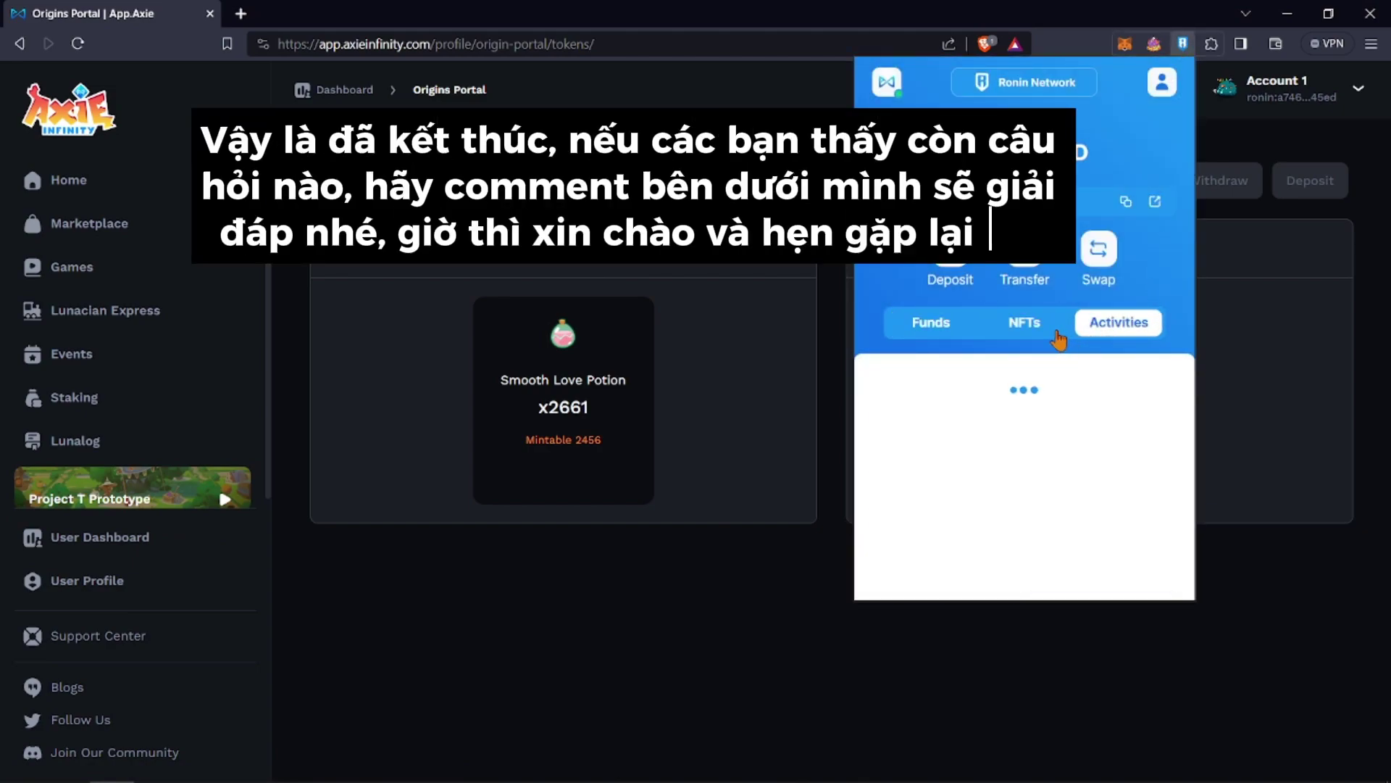
click(1054, 337)
scroll(983, 331, down, 1)
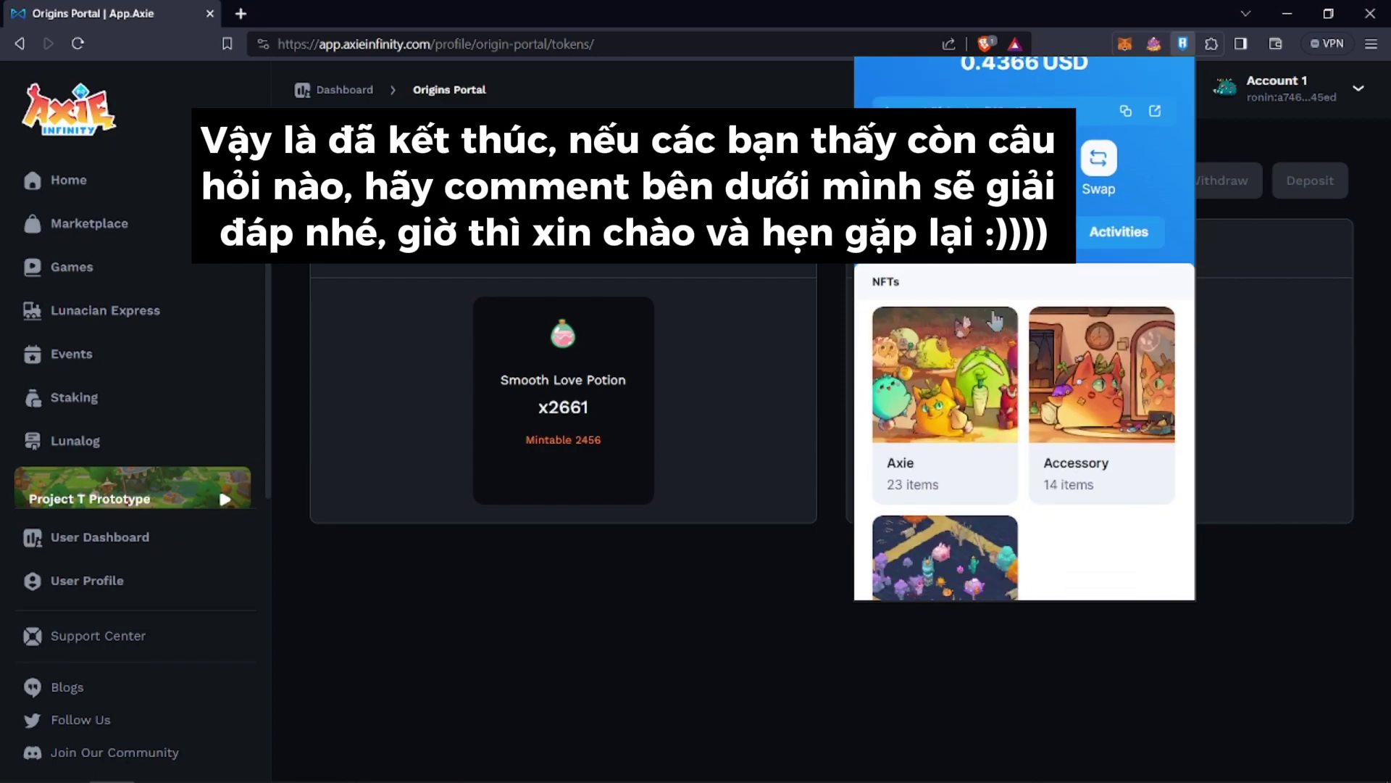
click(1099, 241)
scroll(1099, 290, down, 2)
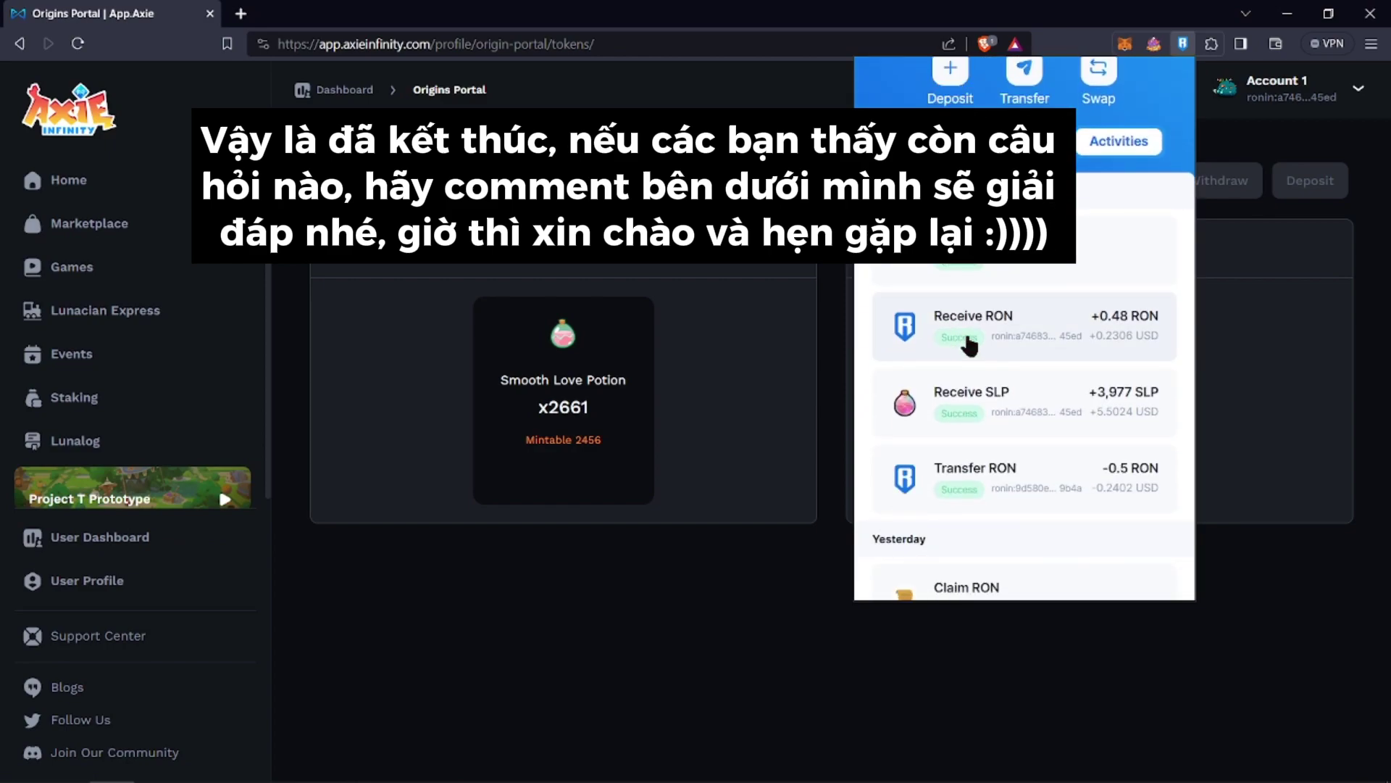
click(79, 44)
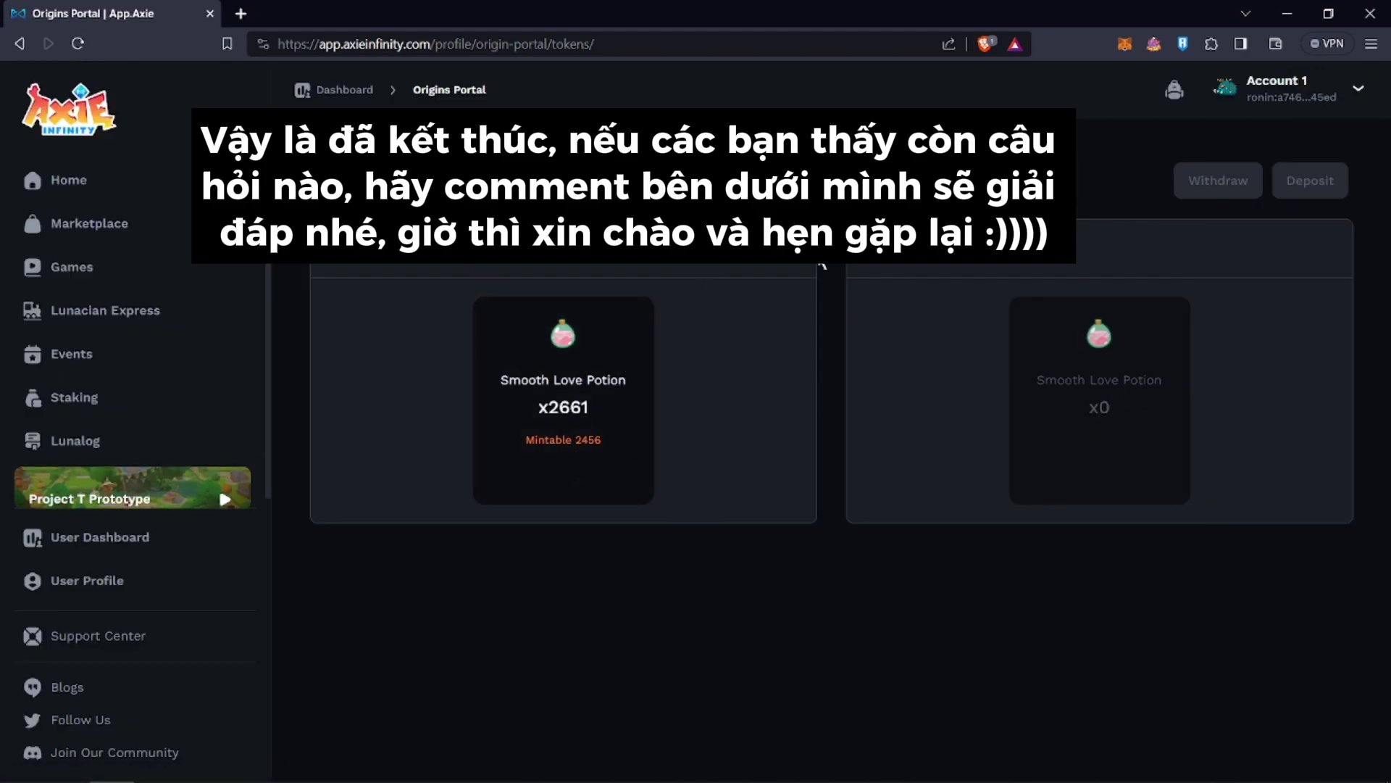
key(alt+Tab)
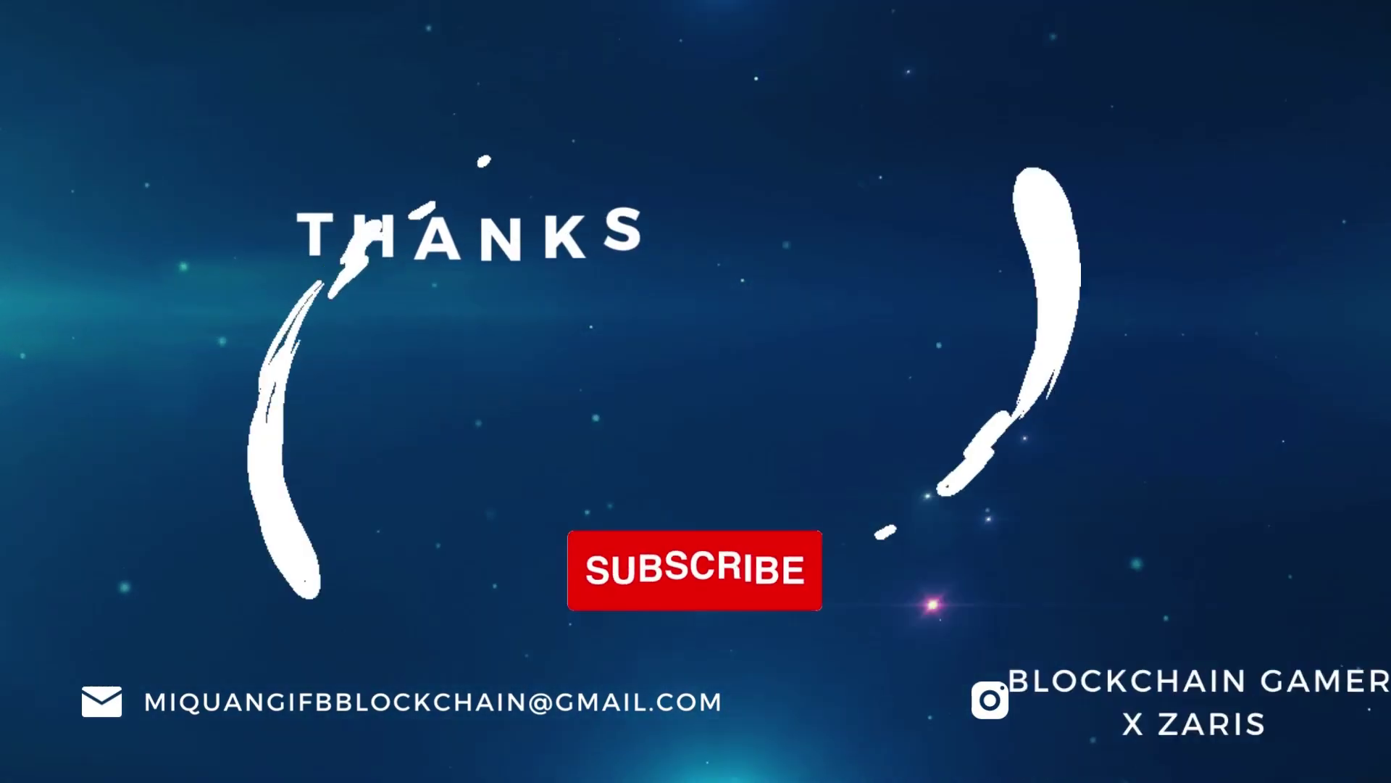